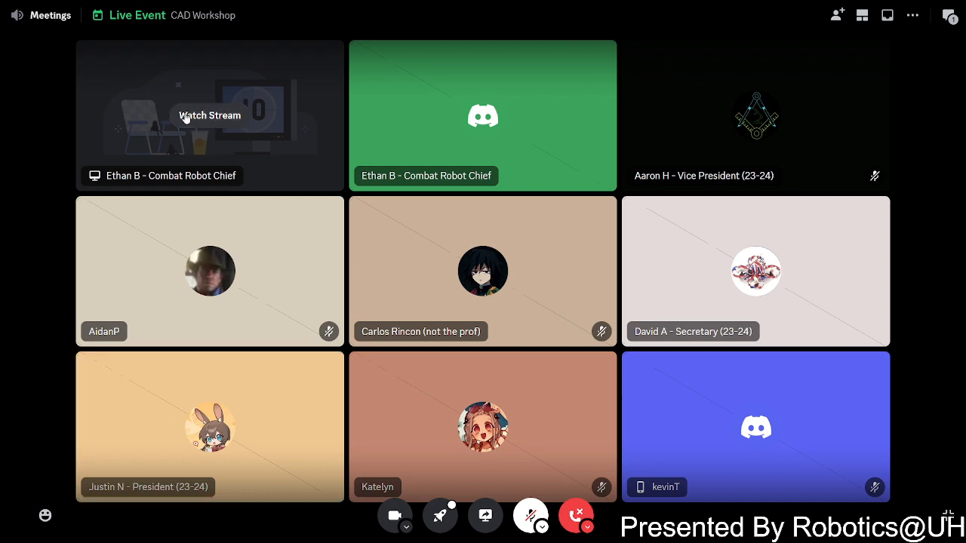
- Open the CAD Workshop's live screen-share stream in the meeting
left_click(186, 118)
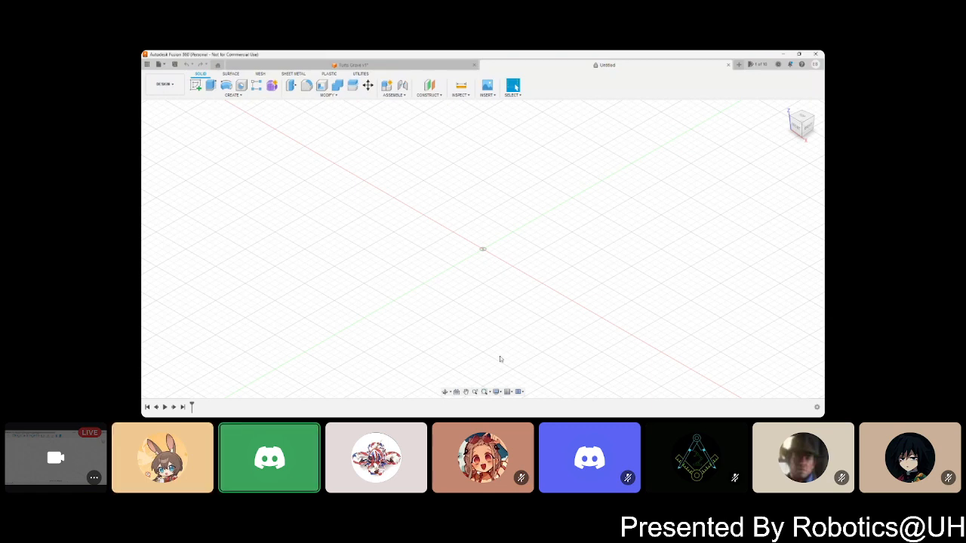
left_click(147, 64)
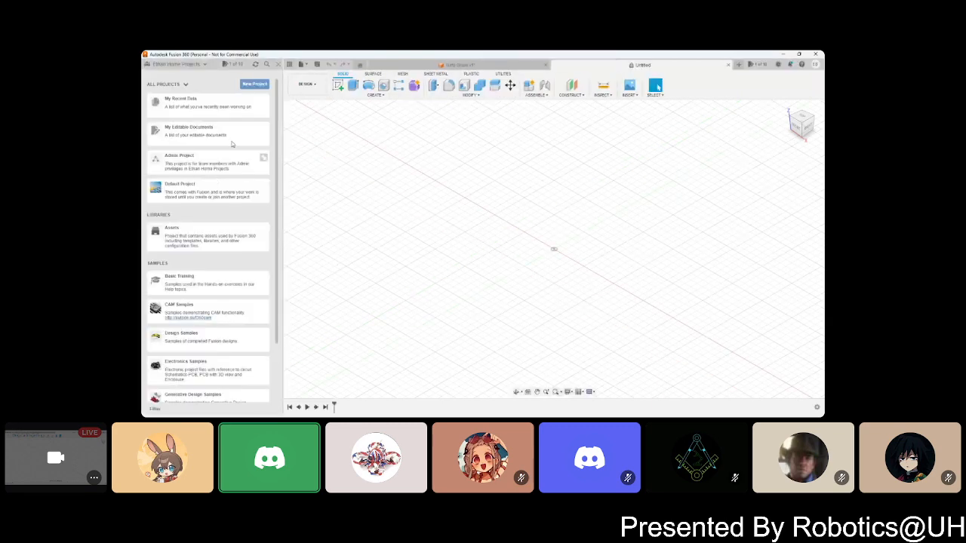
left_click(278, 64)
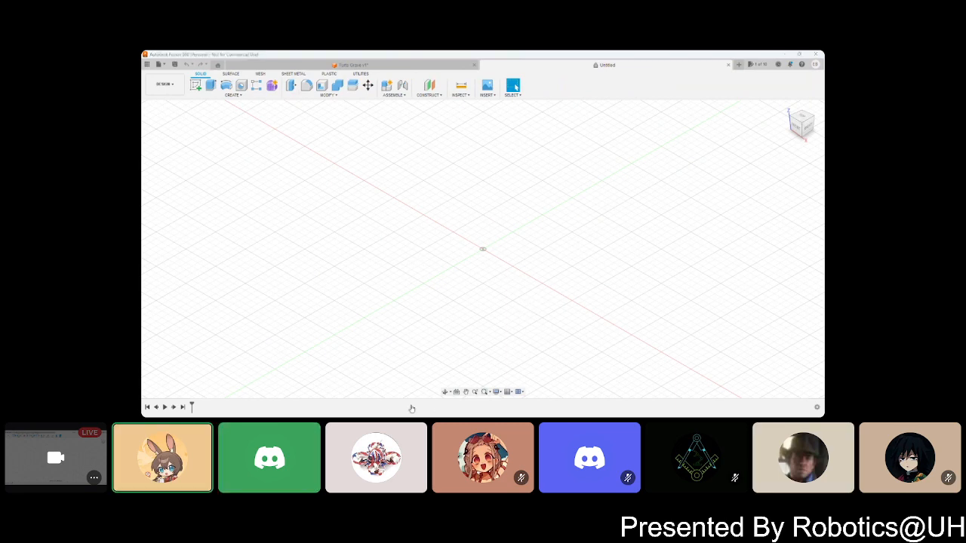
mouse_move(402, 368)
left_click(528, 519)
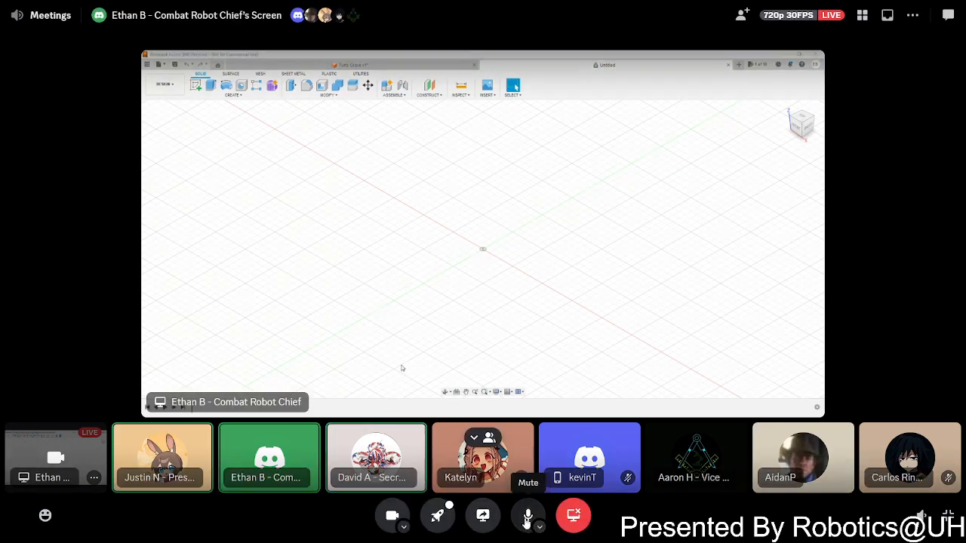
left_click(530, 519)
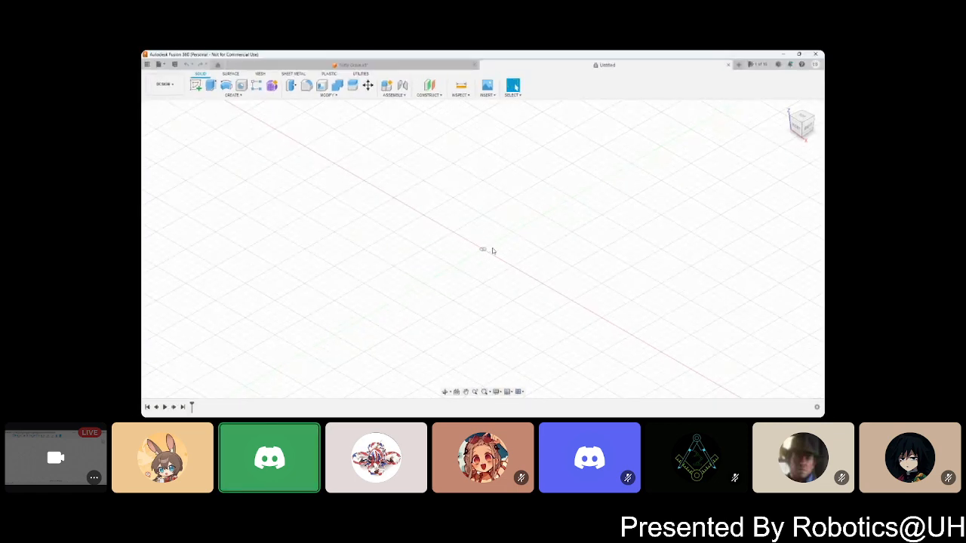
left_click(195, 87)
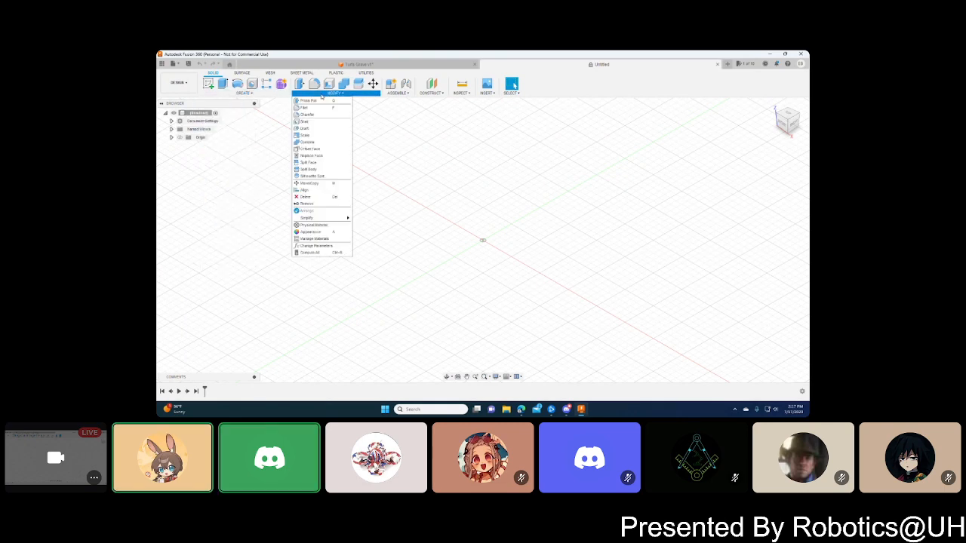
mouse_move(268, 96)
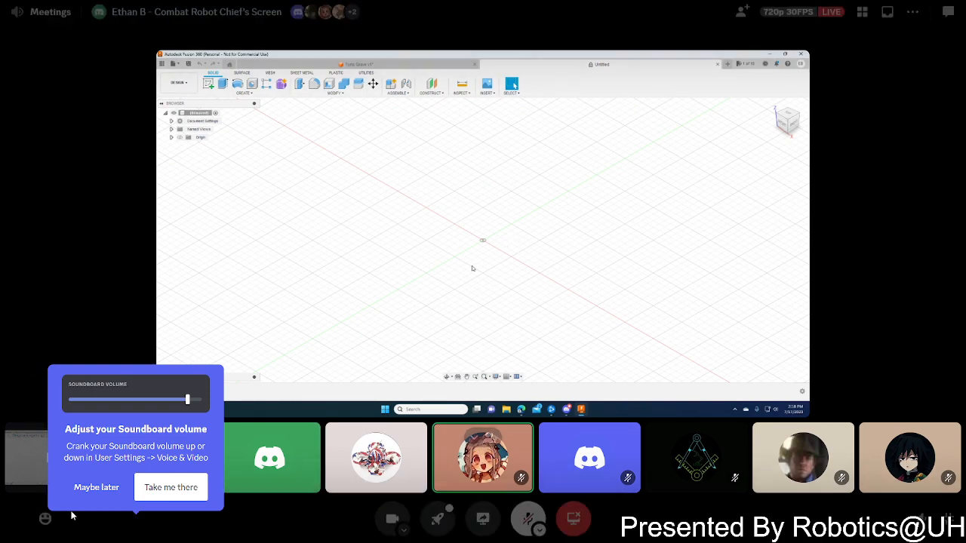
- Dismiss the soundboard volume prompt and send a thumbs-up reaction to the meeting
left_click(97, 487)
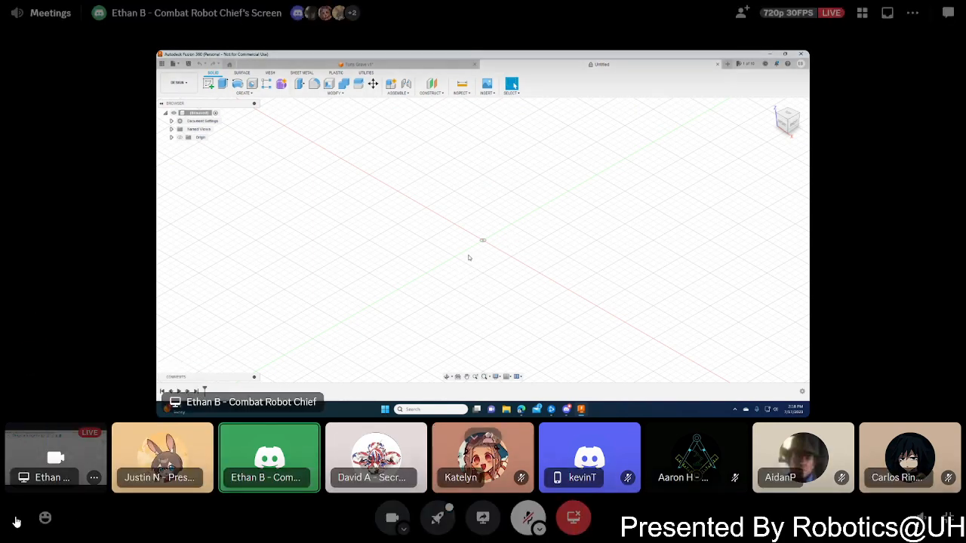
left_click(43, 522)
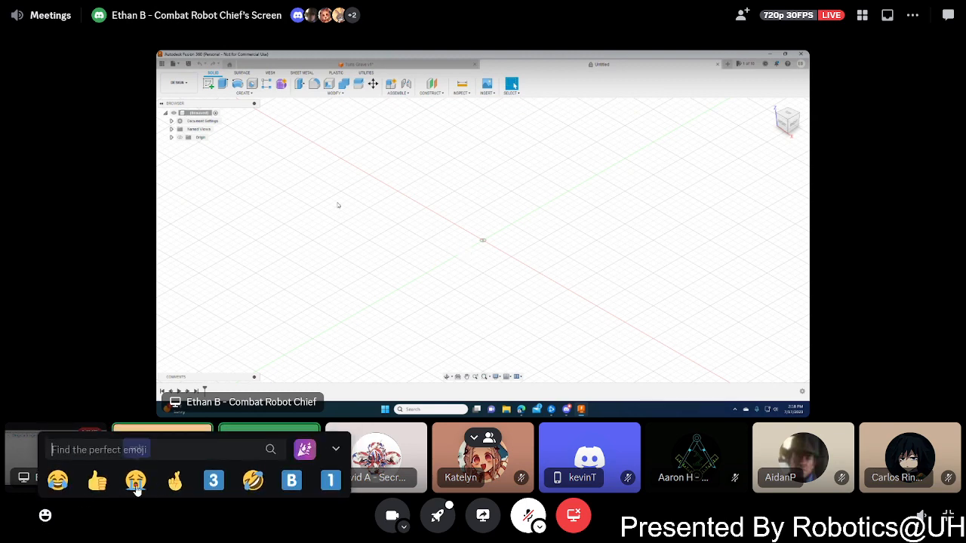
left_click(97, 481)
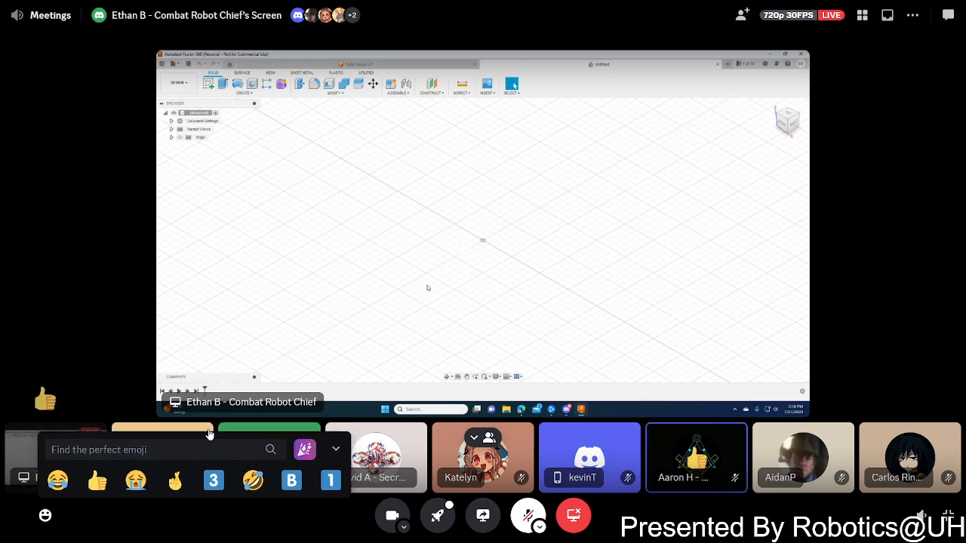
left_click(88, 269)
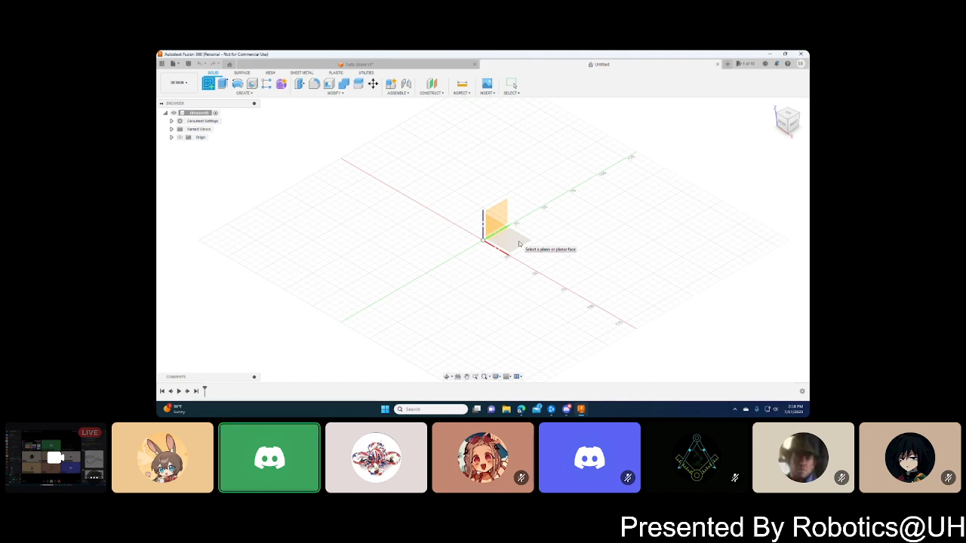
- Start a new sketch on the horizontal ground plane, seen from the top
left_click(519, 243)
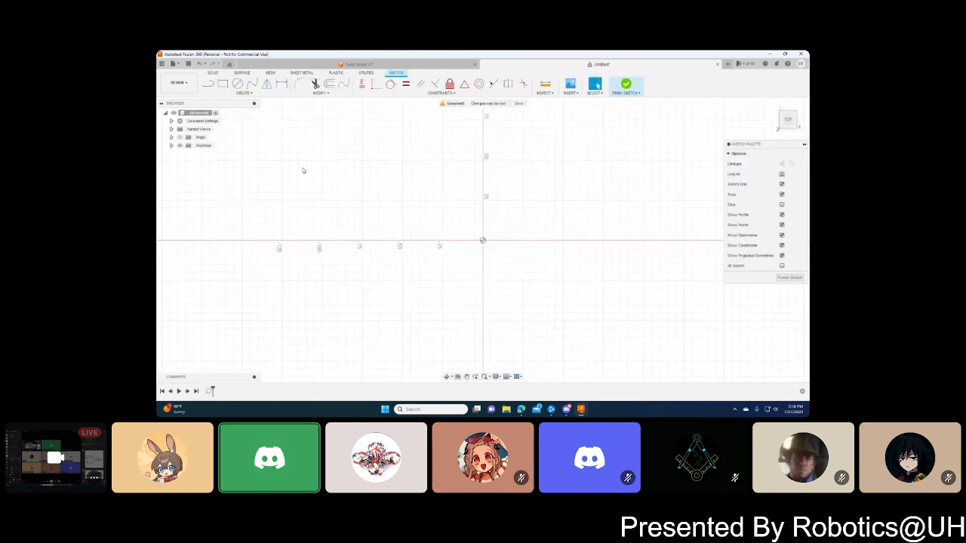
left_click(236, 93)
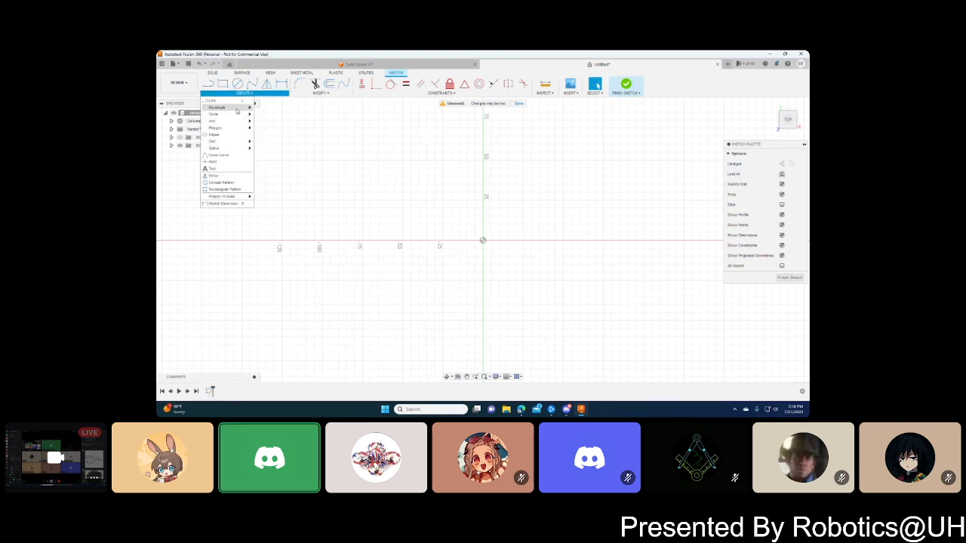
mouse_move(237, 110)
left_click(273, 121)
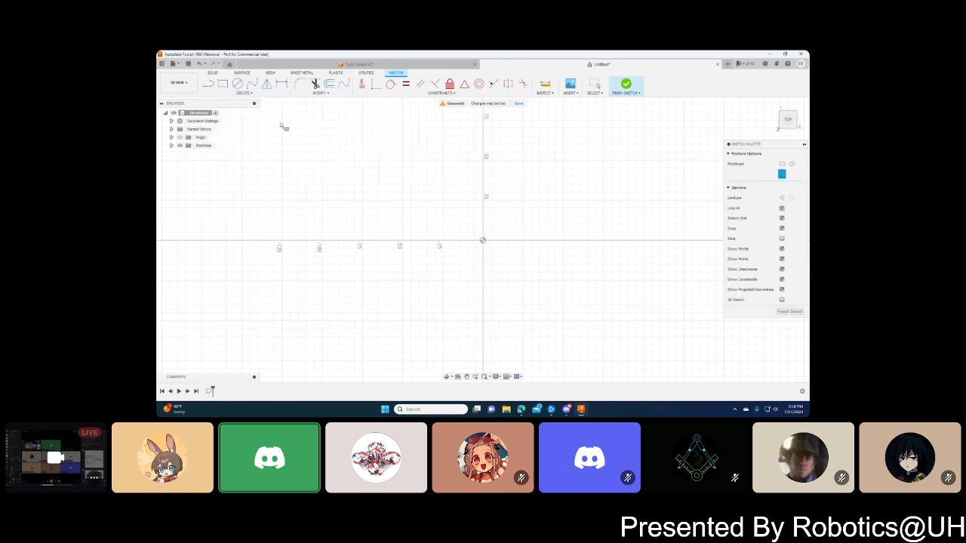
key("Escape")
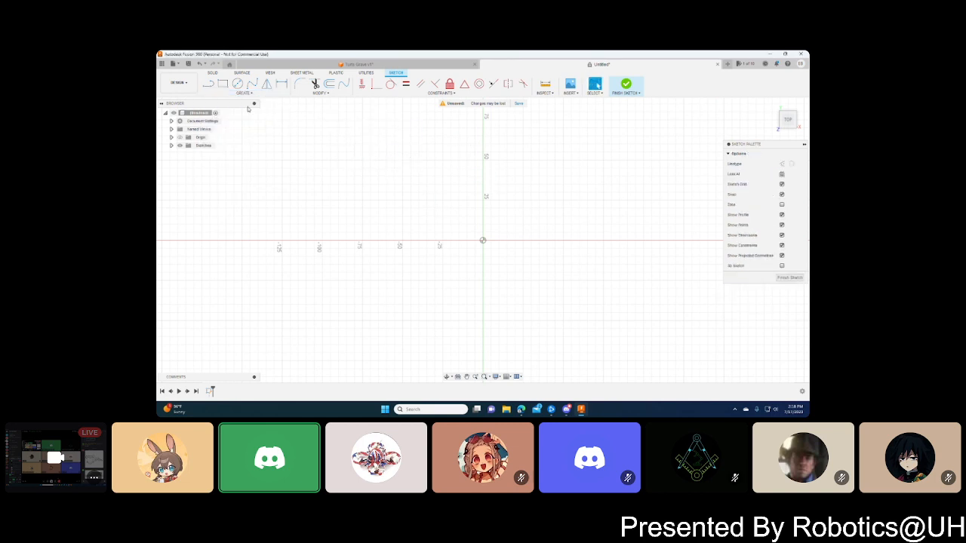
left_click(238, 94)
mouse_move(234, 110)
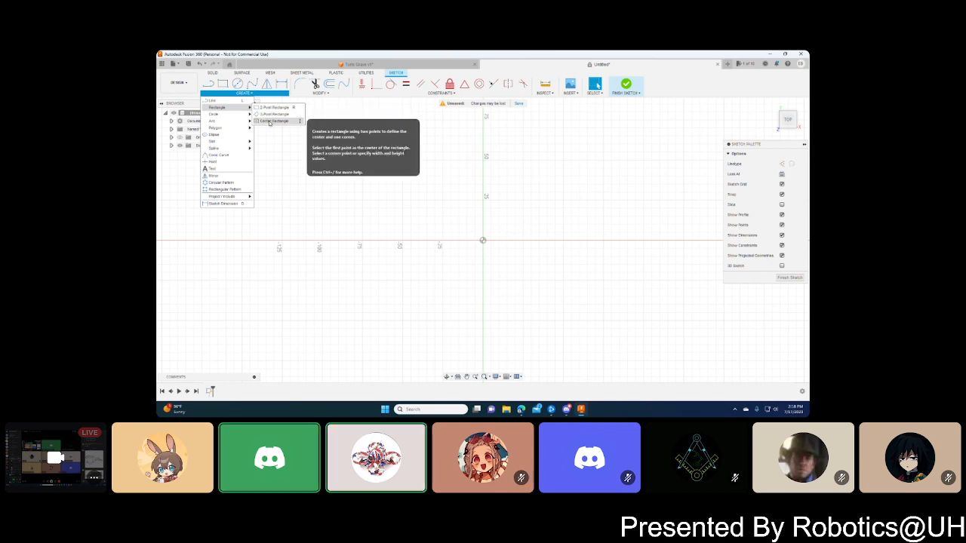
left_click(269, 123)
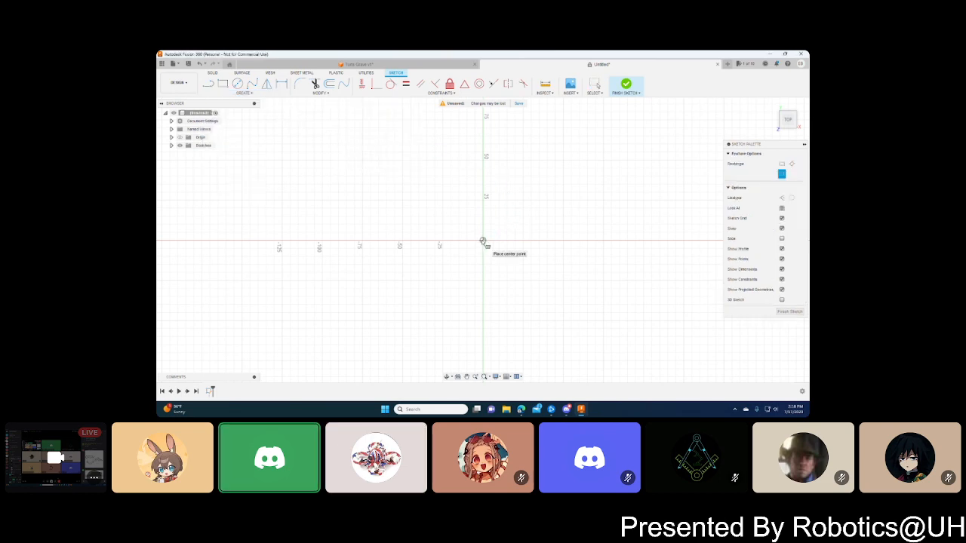
key("Escape")
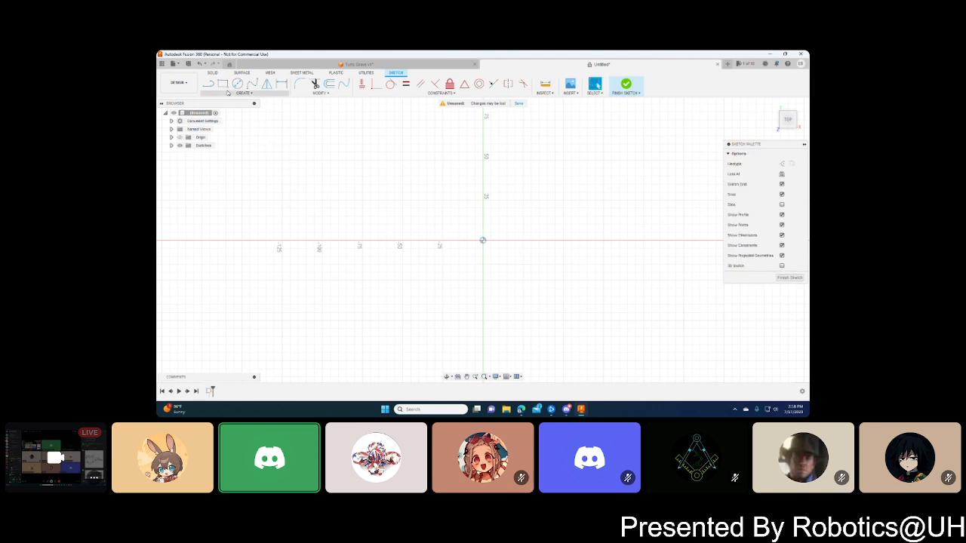
left_click(223, 84)
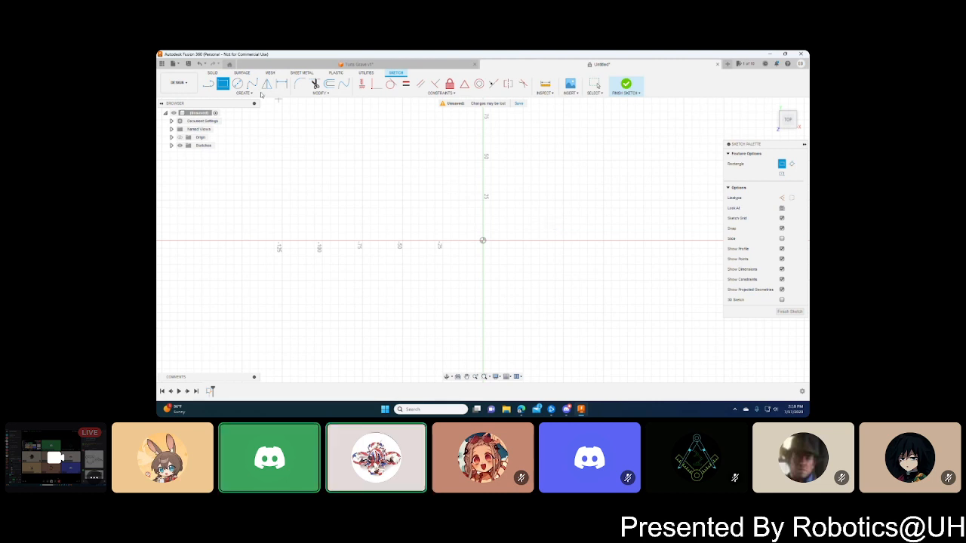
left_click(483, 240)
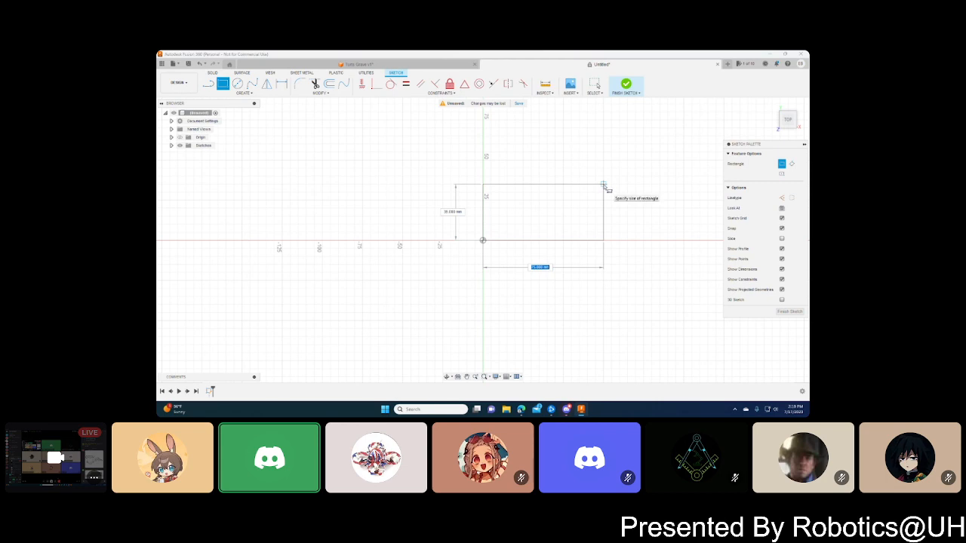
key("Escape")
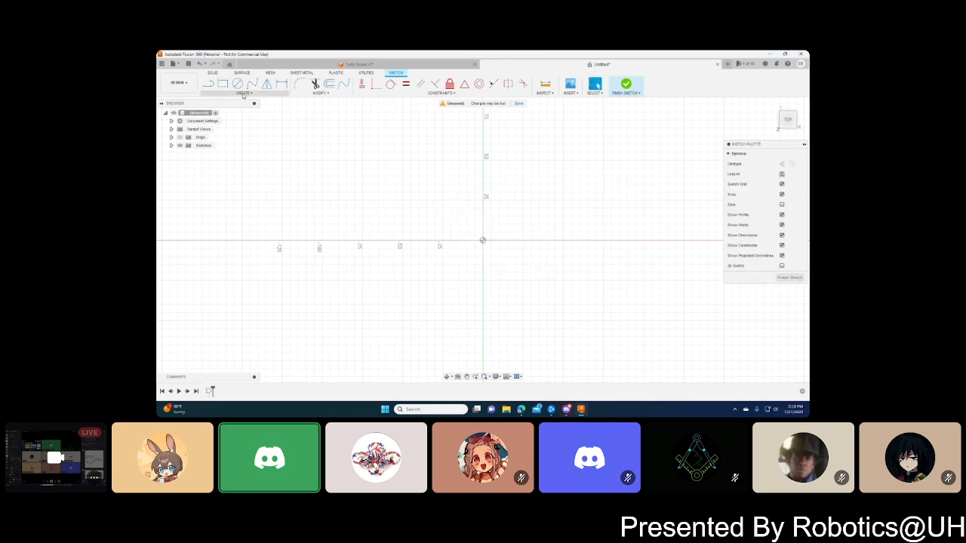
- Draw a center rectangle on the sketch origin, 80 mm wide and 40 mm high
left_click(243, 94)
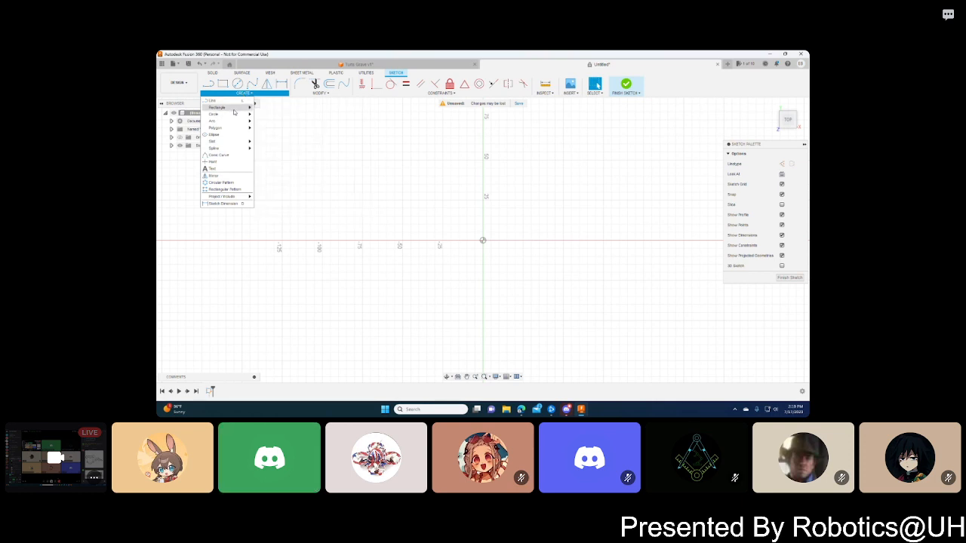
mouse_move(236, 109)
left_click(282, 121)
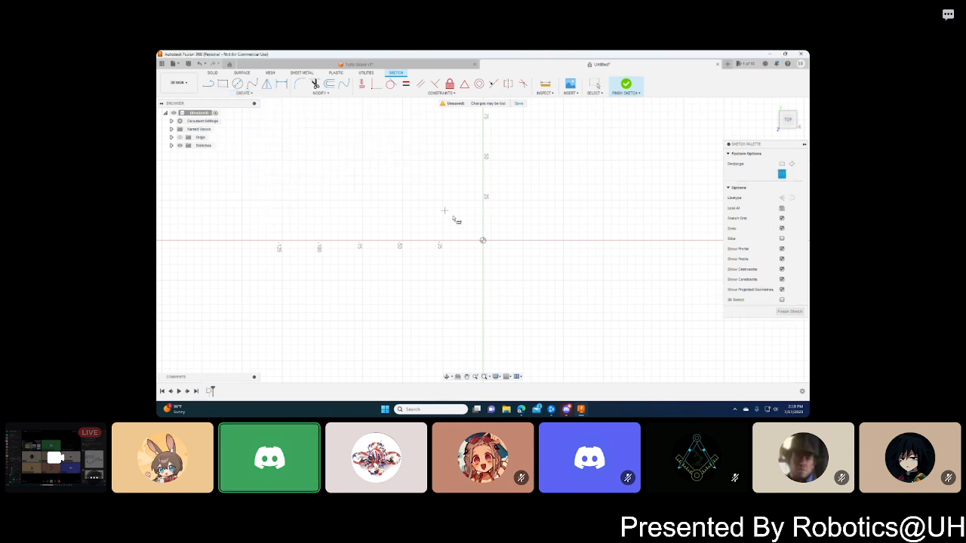
left_click(483, 241)
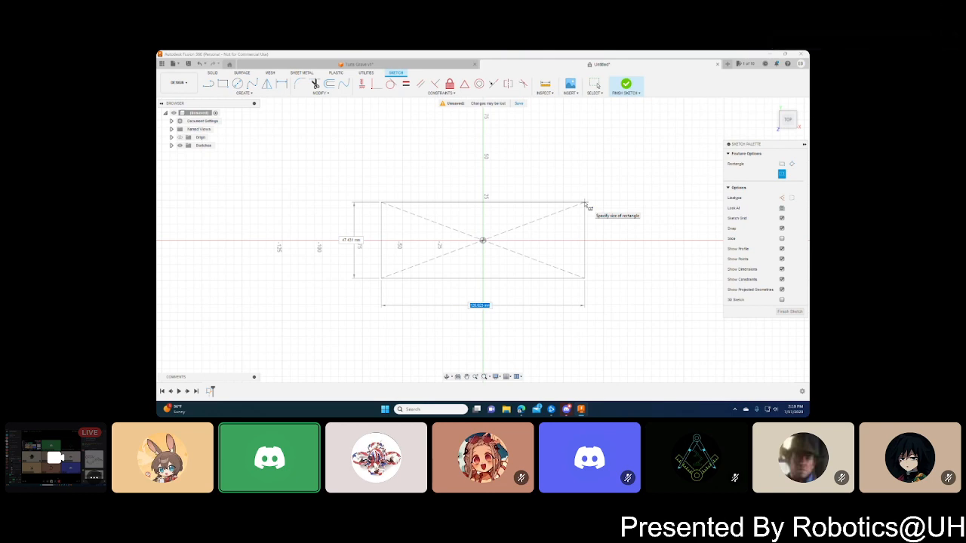
type("60")
key("Tab")
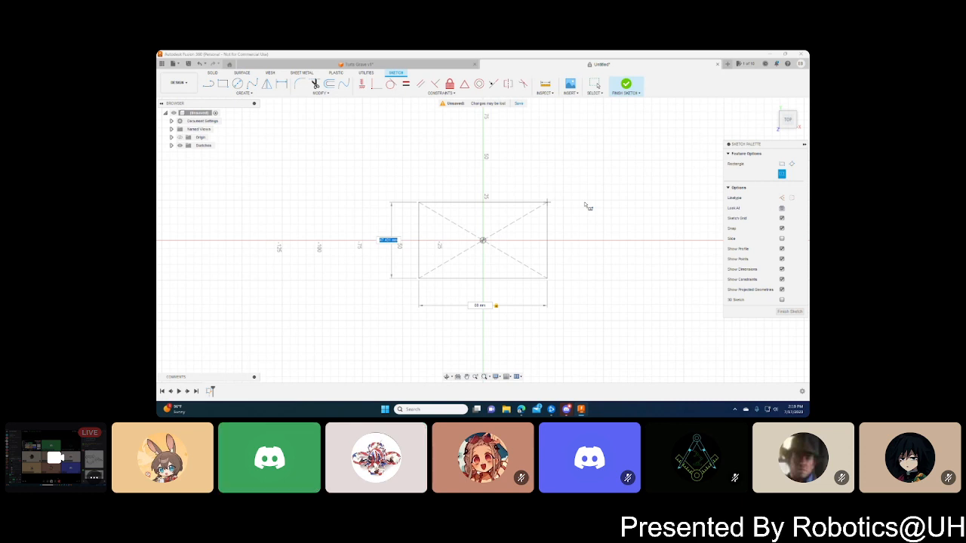
type("40")
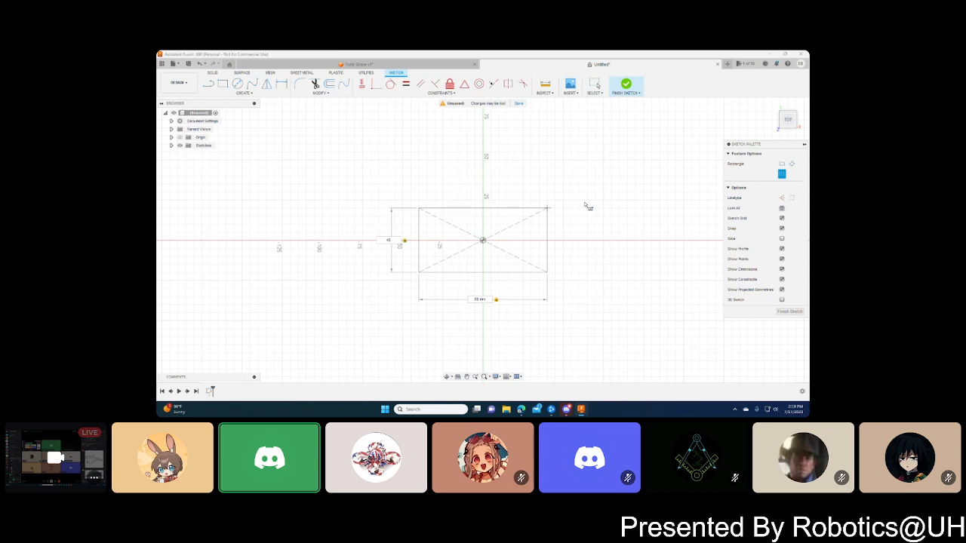
key("Return")
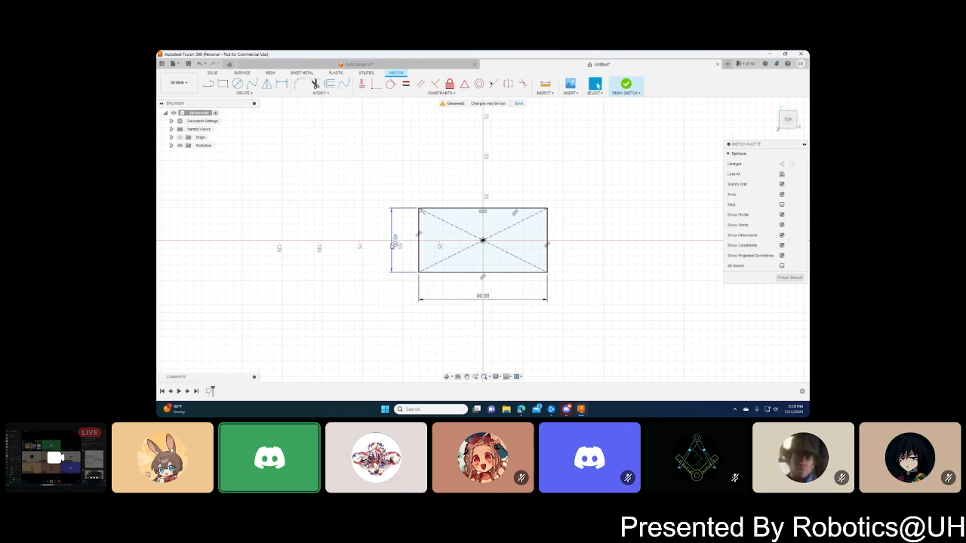
- Delete the rectangle's height dimension and replace it with a new 40 mm sketch dimension on its left edge
left_click(391, 240)
key("Delete")
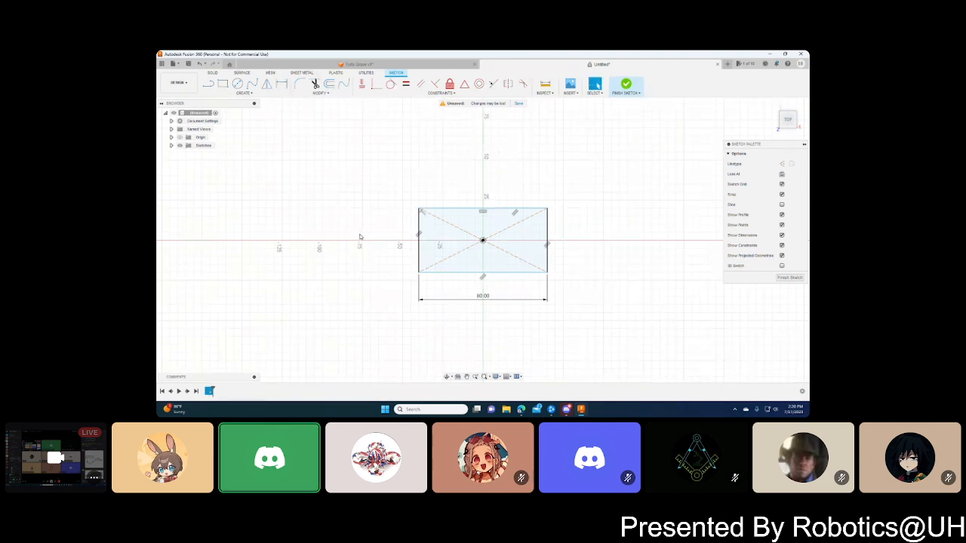
key("d")
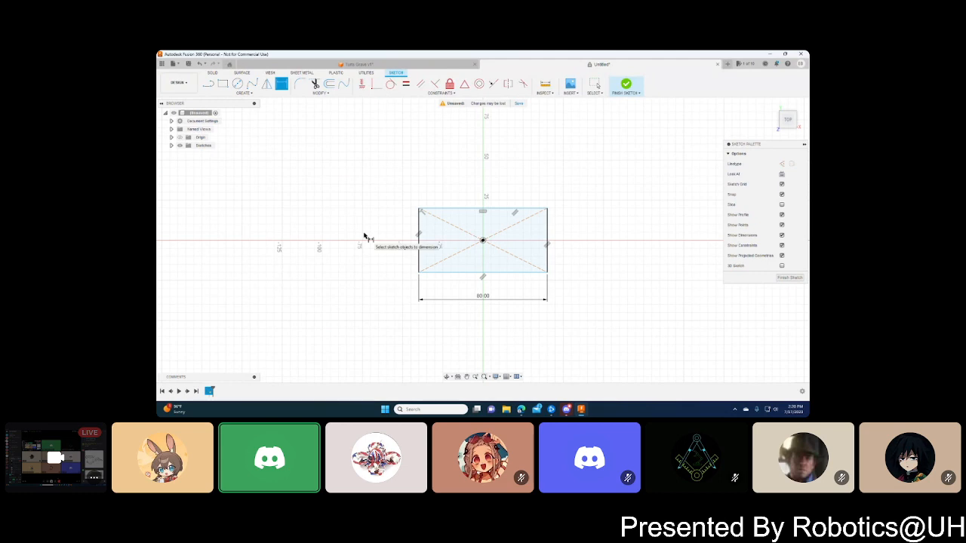
left_click(420, 248)
left_click(378, 240)
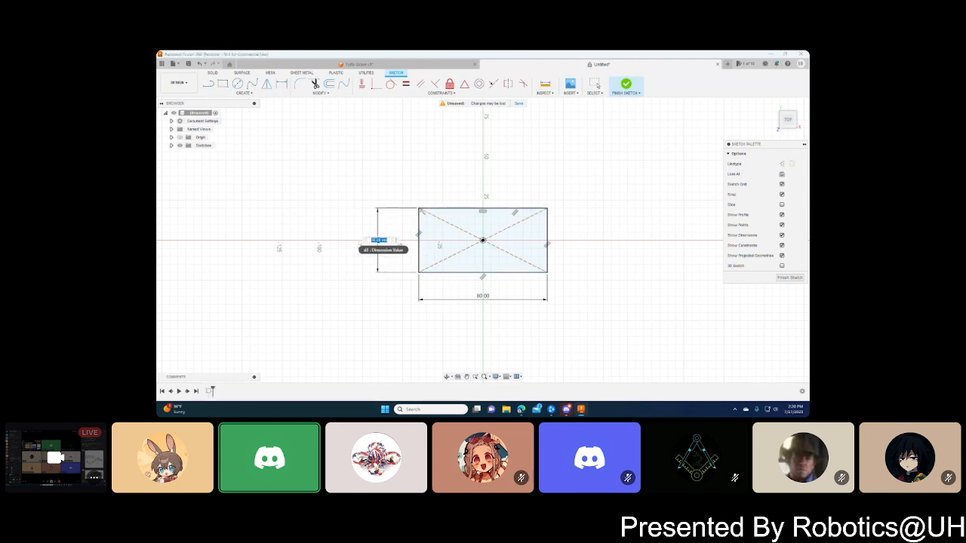
key("Return")
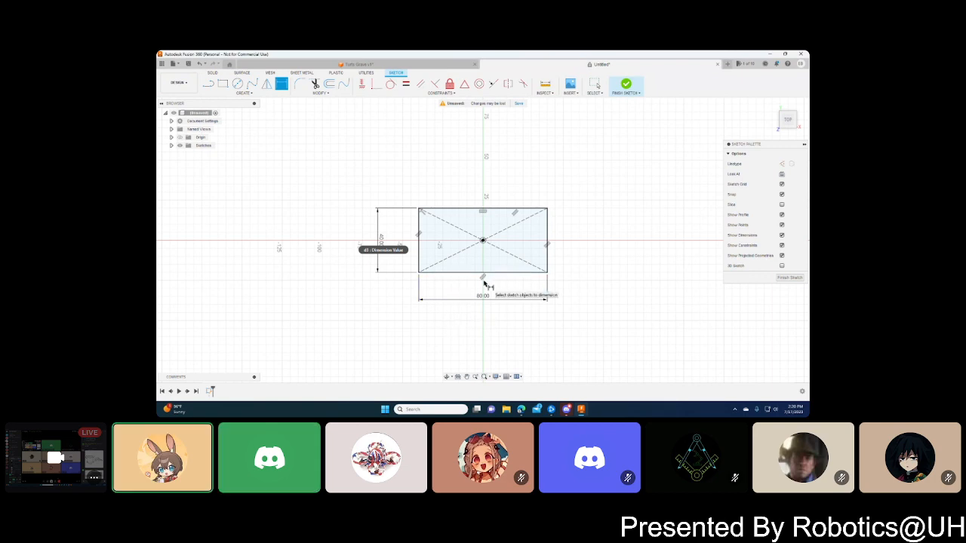
key("Escape")
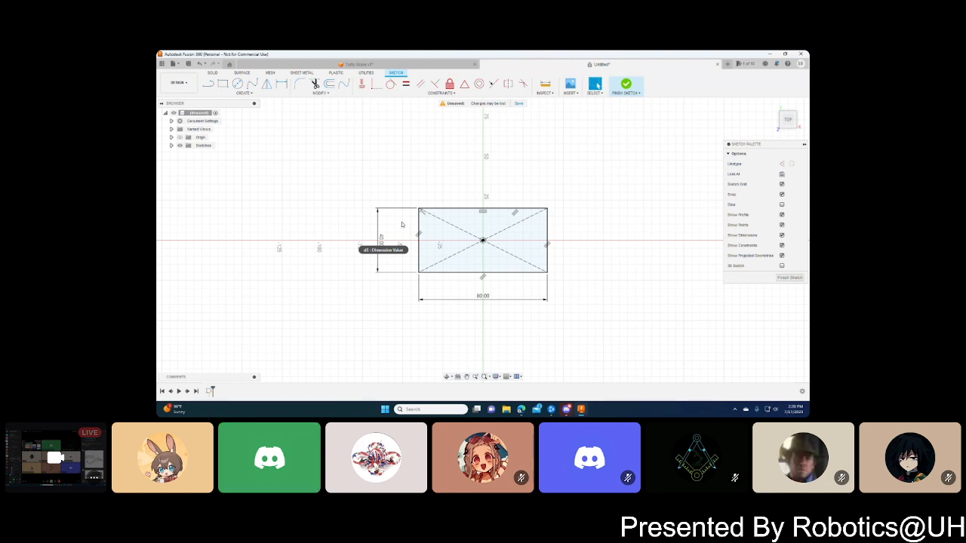
- Try to add a second width dimension above the rectangle's upper edge
left_click(243, 93)
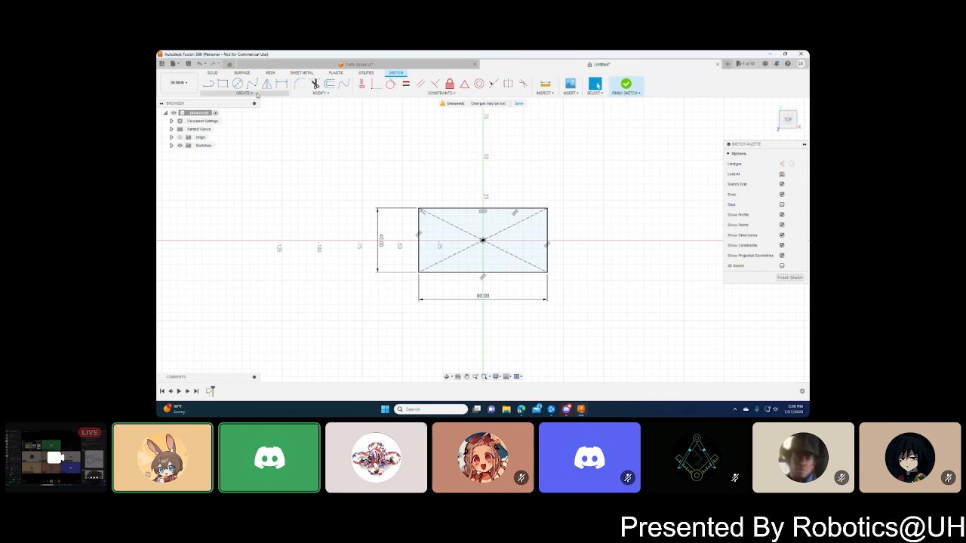
left_click(252, 93)
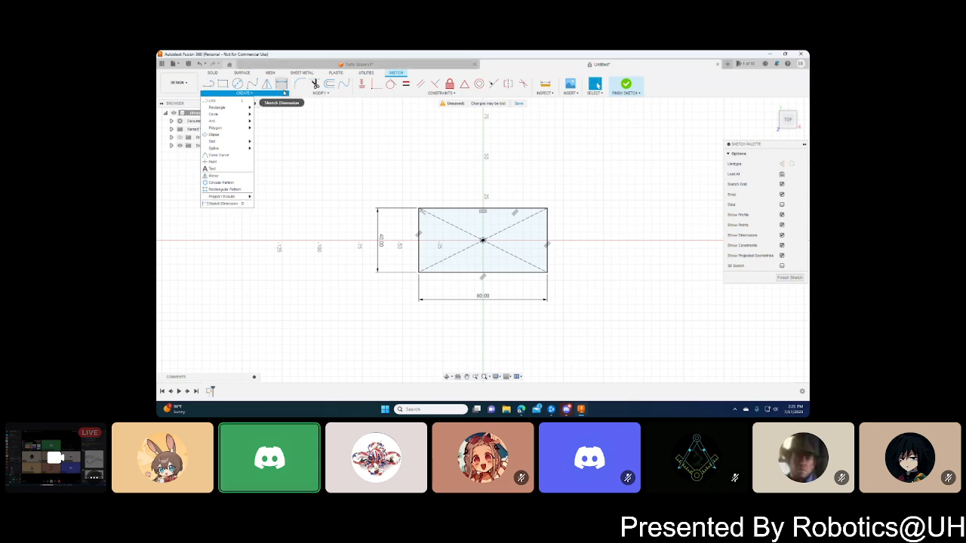
left_click(224, 204)
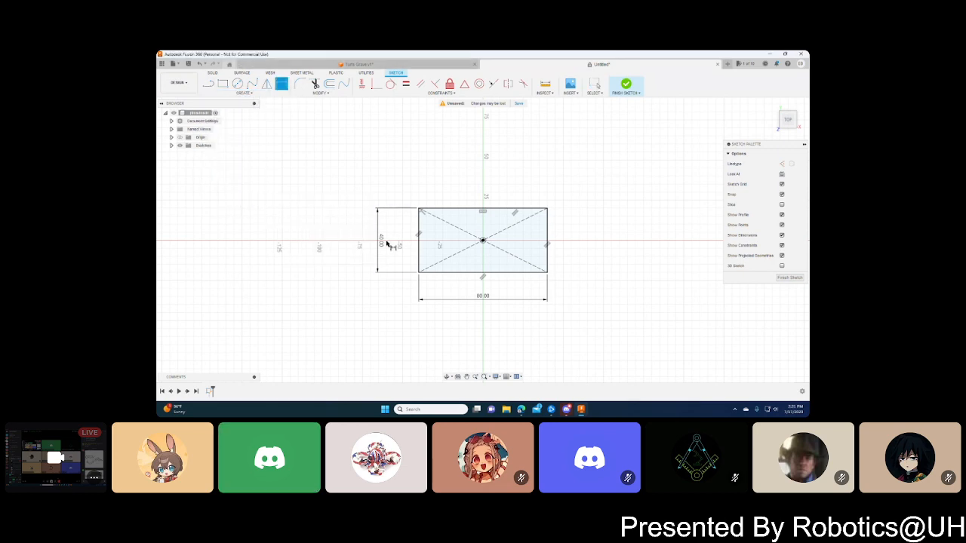
left_click(459, 208)
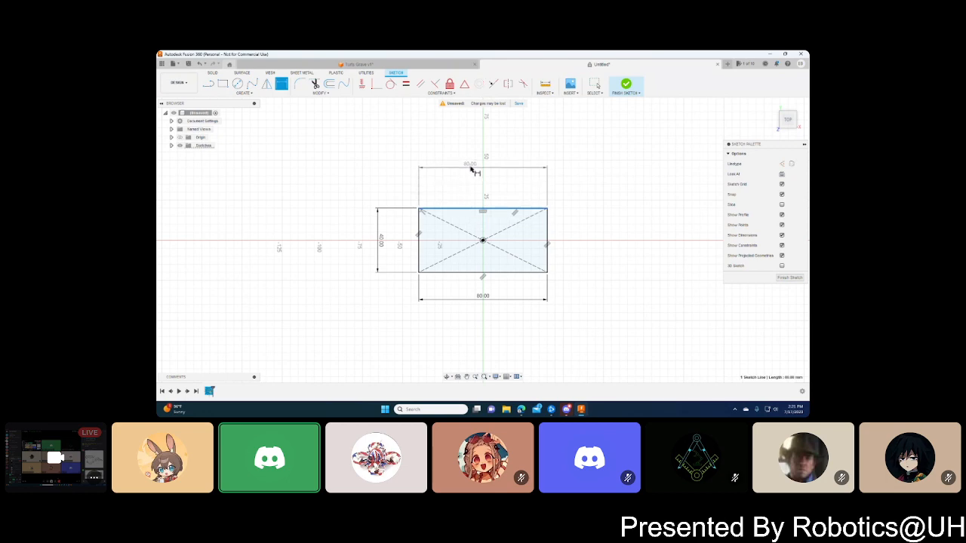
left_click(481, 184)
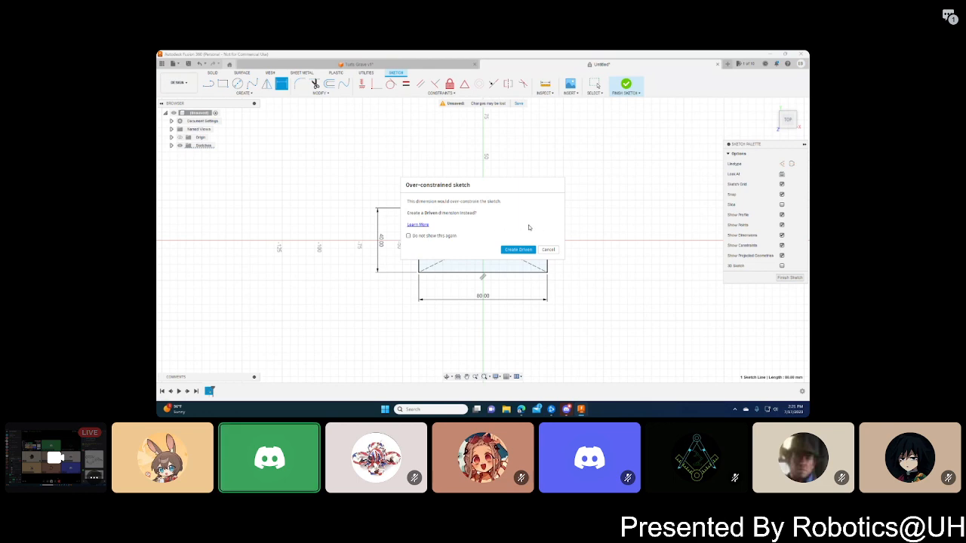
left_click(548, 250)
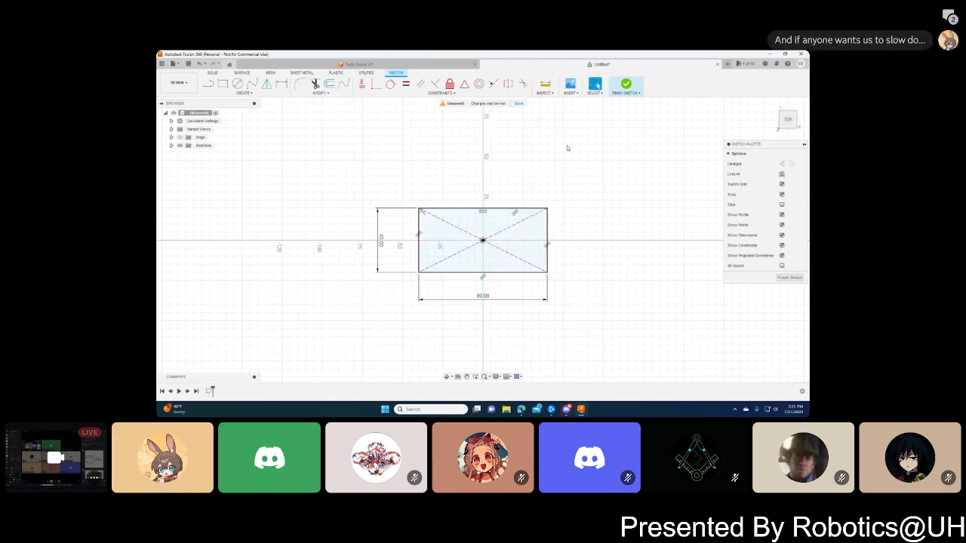
- Finish the rectangle sketch and return to solid modelling
left_click(626, 84)
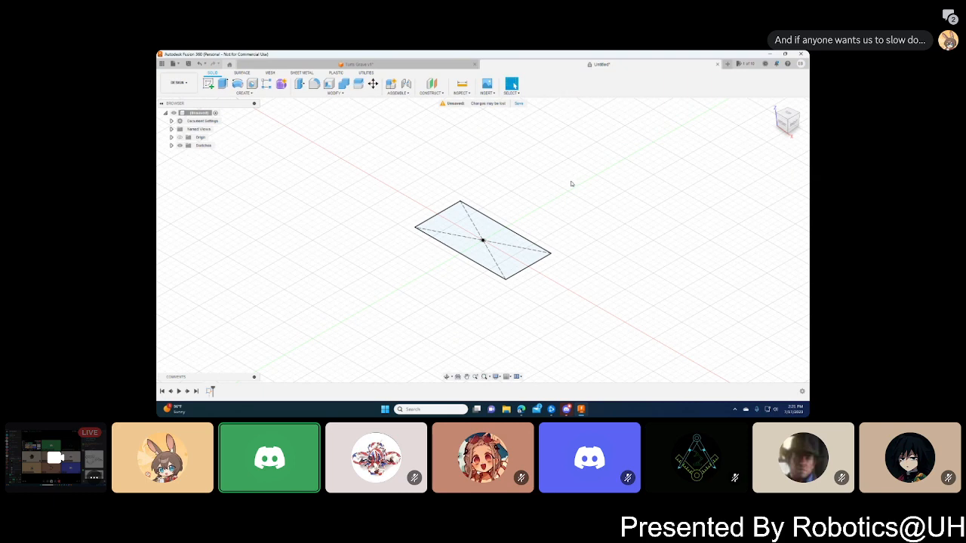
key("e")
key("Escape")
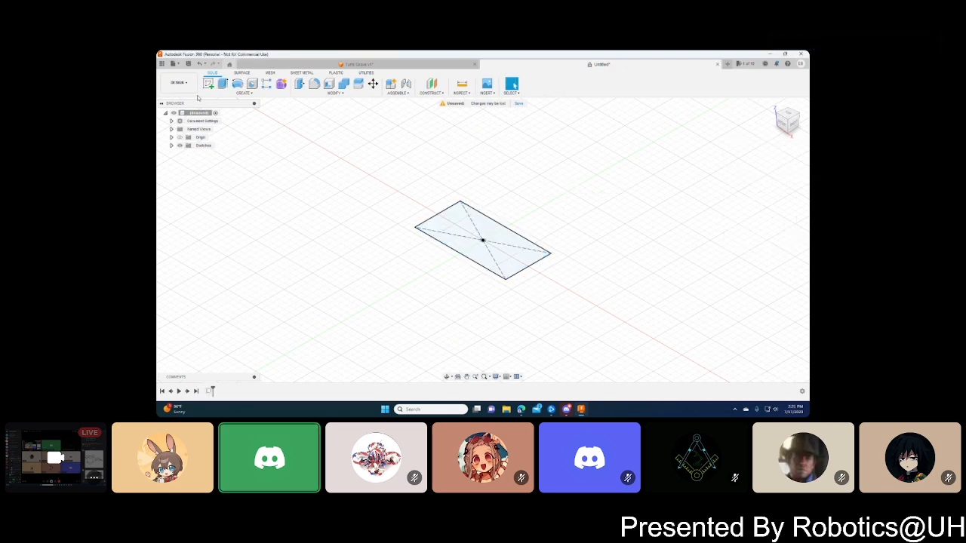
- Try extruding the rectangle profile 40 mm upward from the sketch plane with a 0-degree taper
left_click(222, 84)
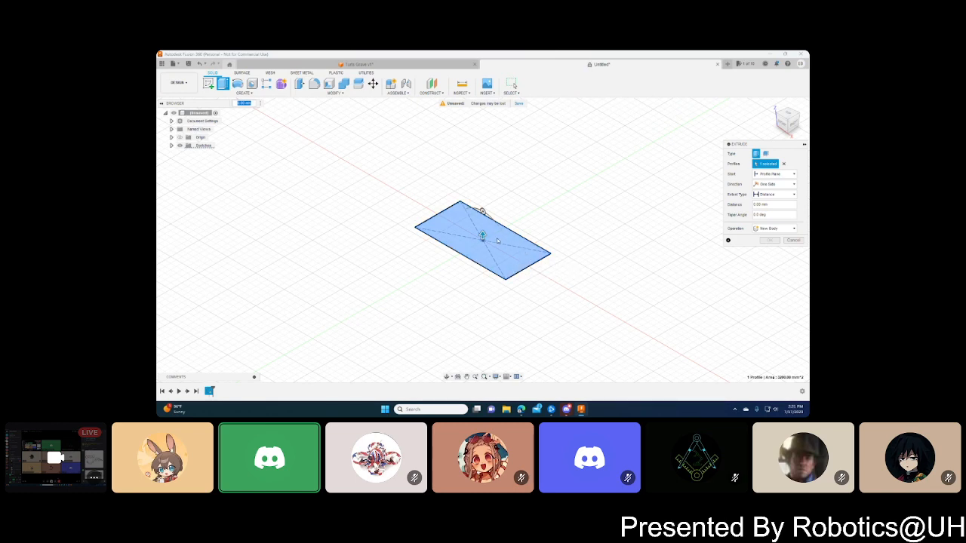
left_click_drag(482, 234, 488, 184)
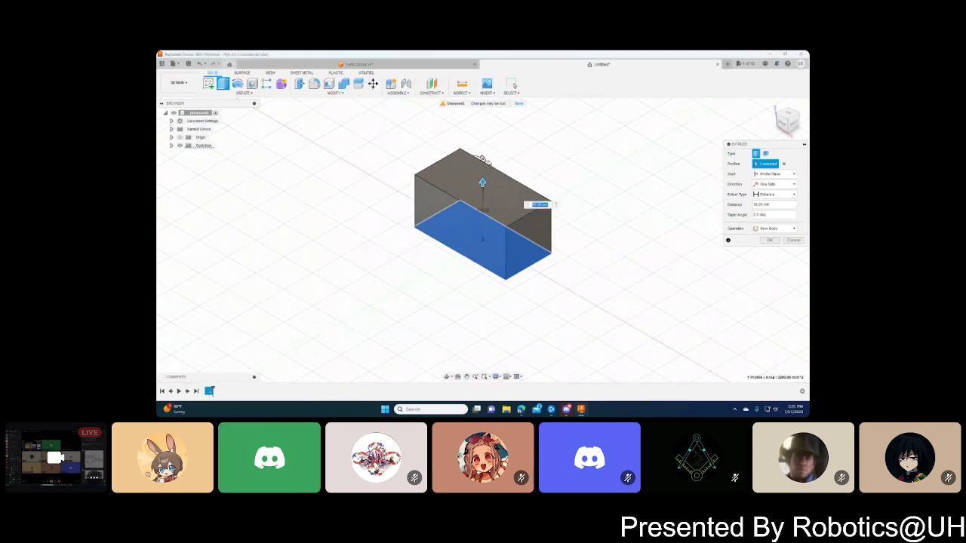
left_click_drag(482, 157, 484, 160)
left_click_drag(479, 155, 481, 174)
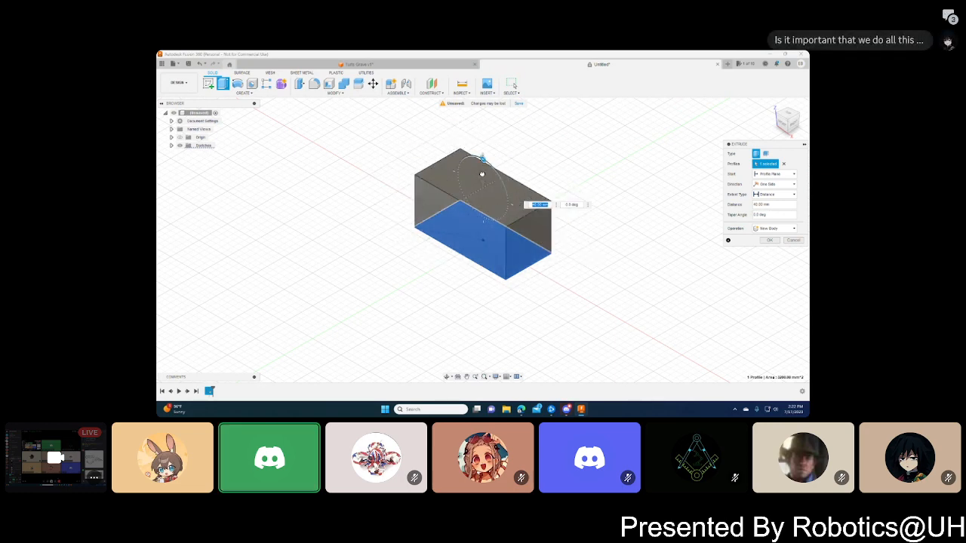
key("Tab")
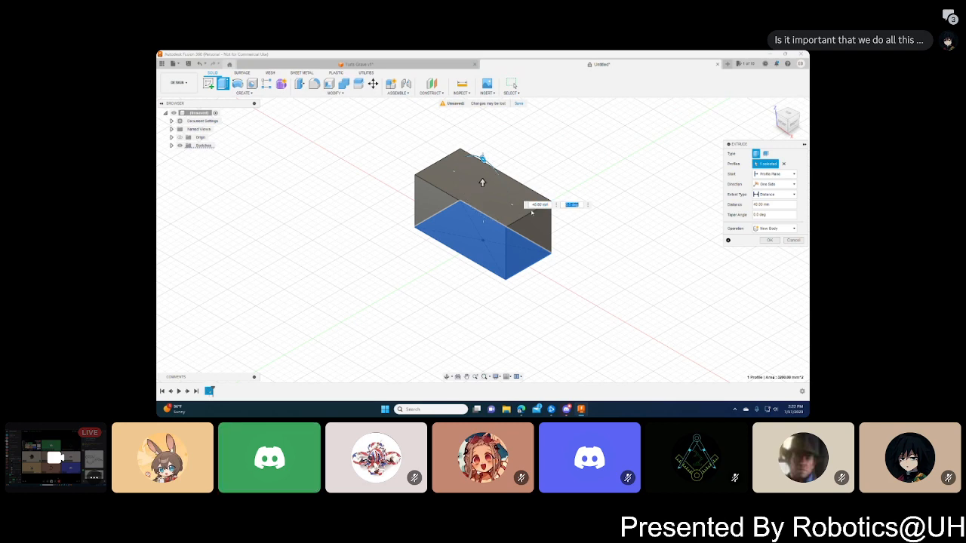
key("Tab")
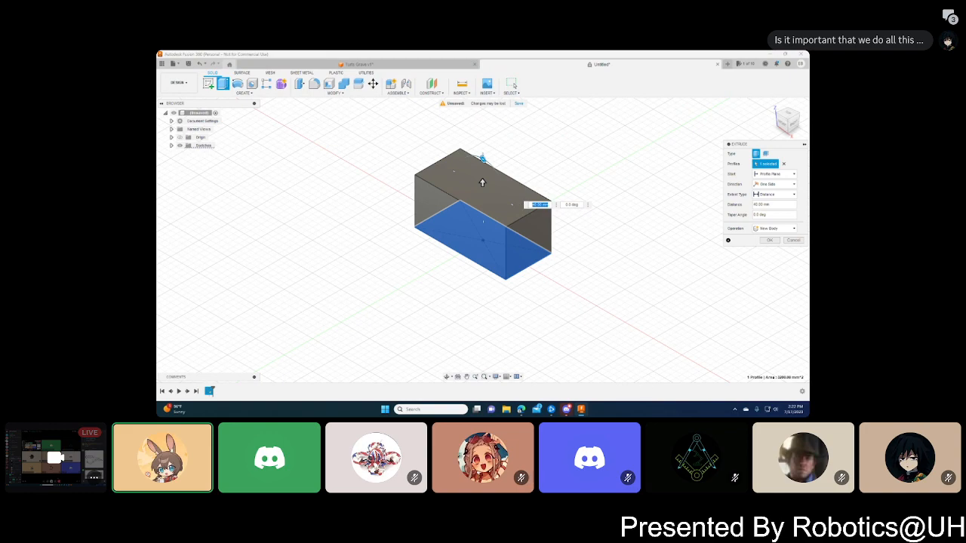
left_click(566, 409)
left_click(568, 411)
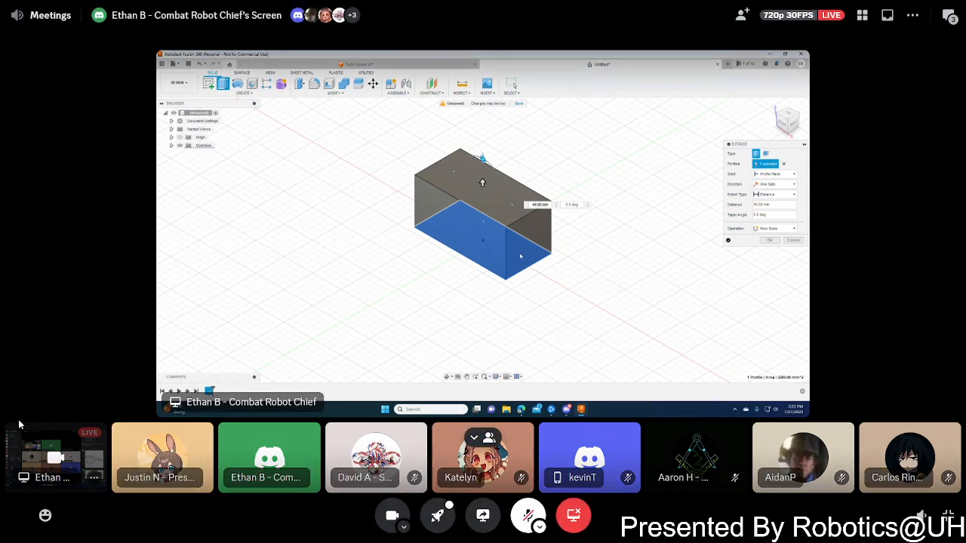
key("Escape")
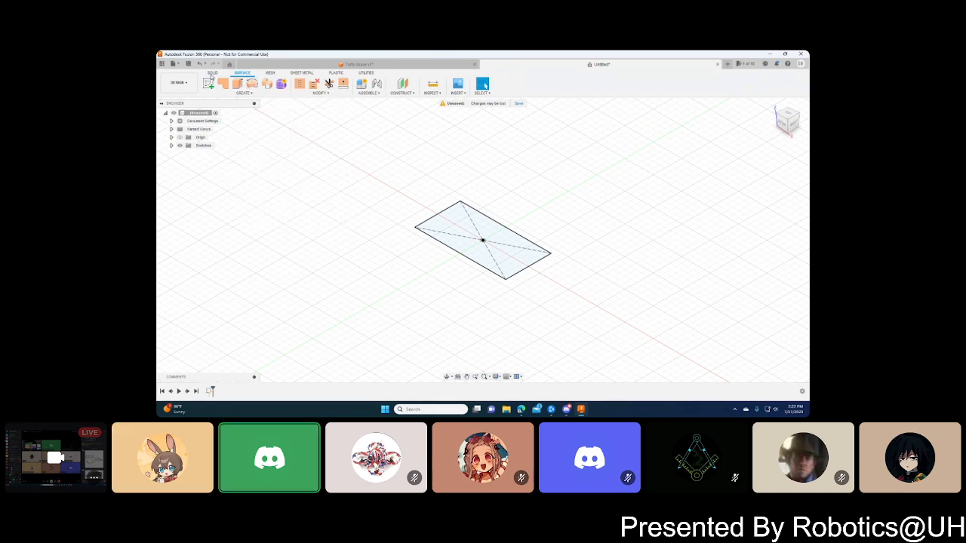
left_click(212, 72)
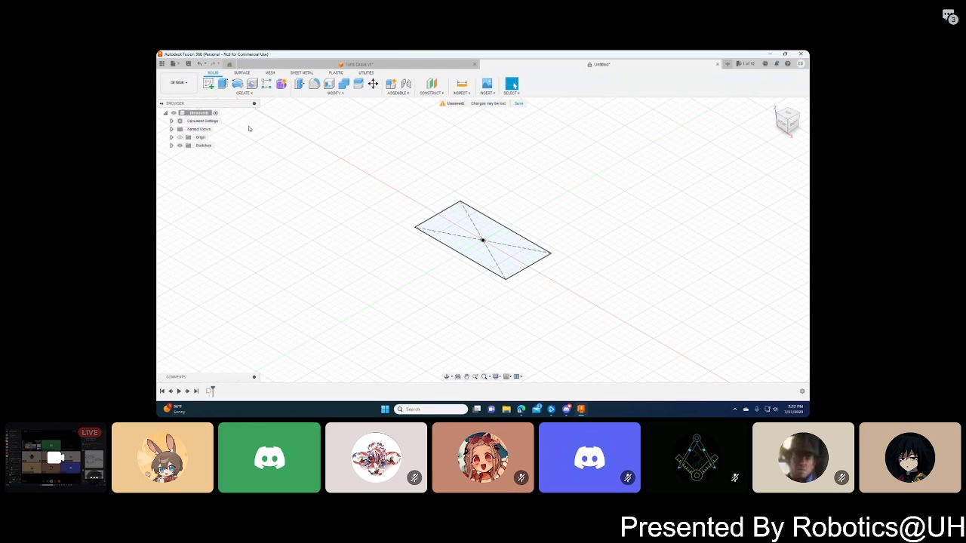
left_click(270, 73)
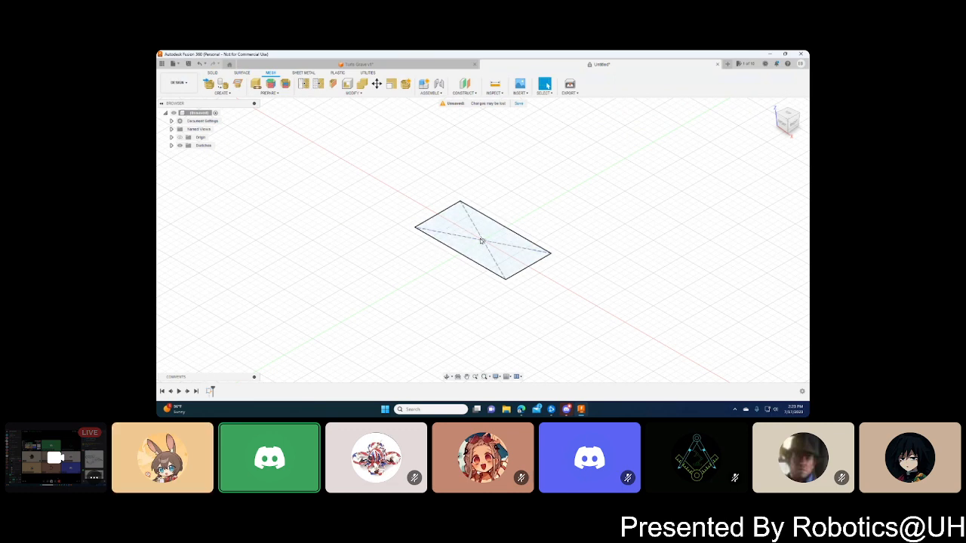
middle_click_drag(481, 241, 492, 243, "shift")
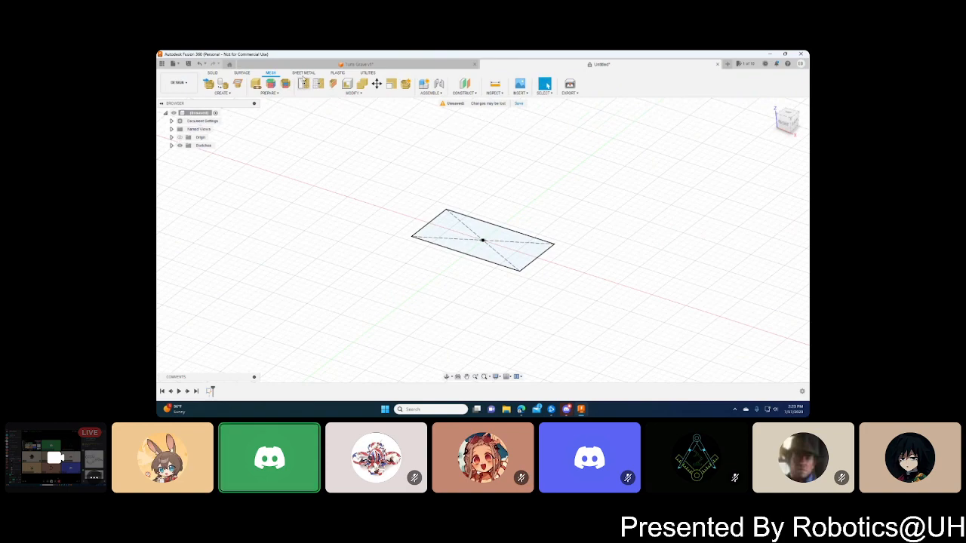
middle_click_drag(507, 243, 520, 240, "shift")
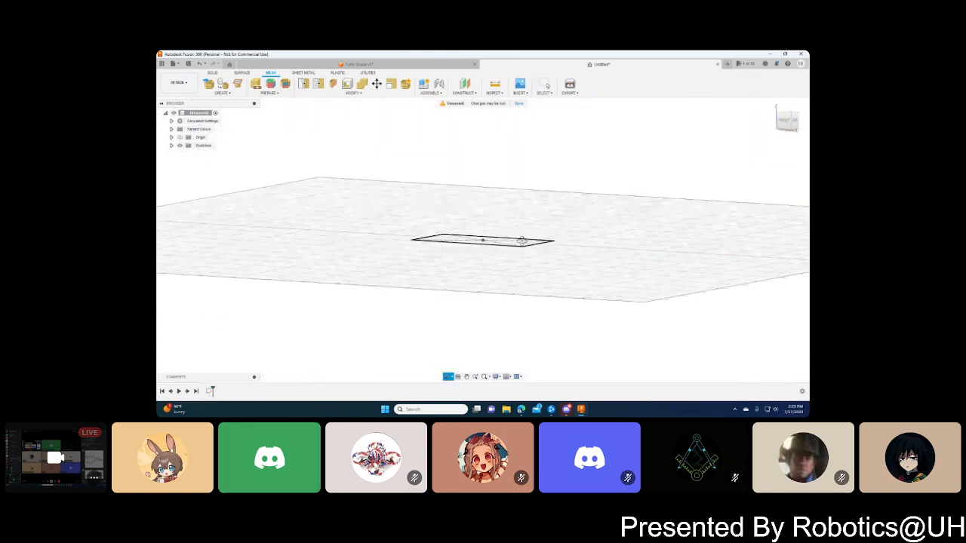
key("F6")
left_click(213, 73)
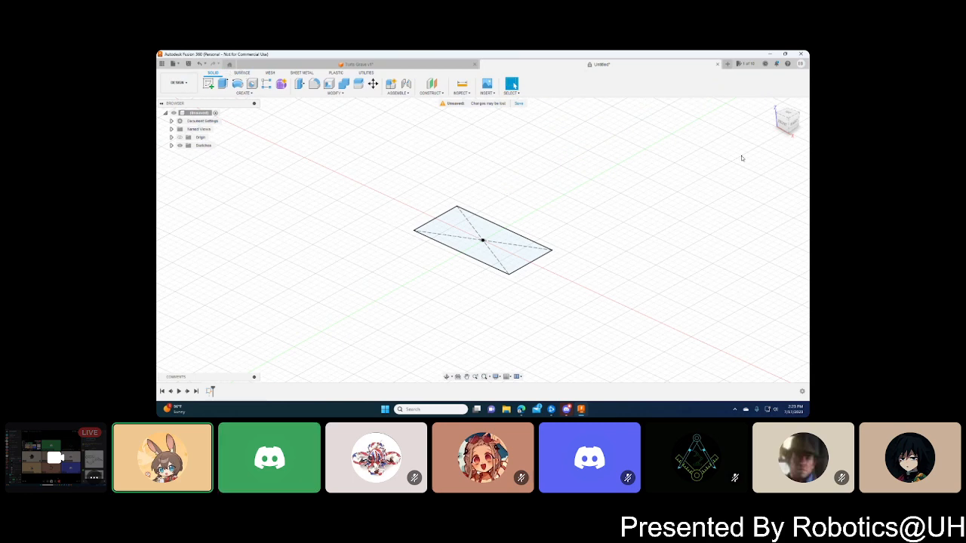
left_click(789, 118)
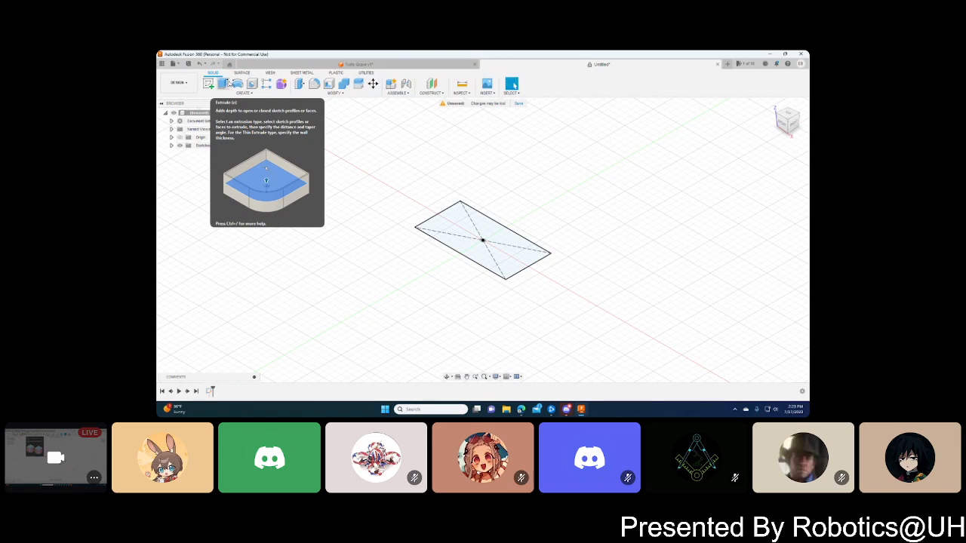
left_click(566, 409)
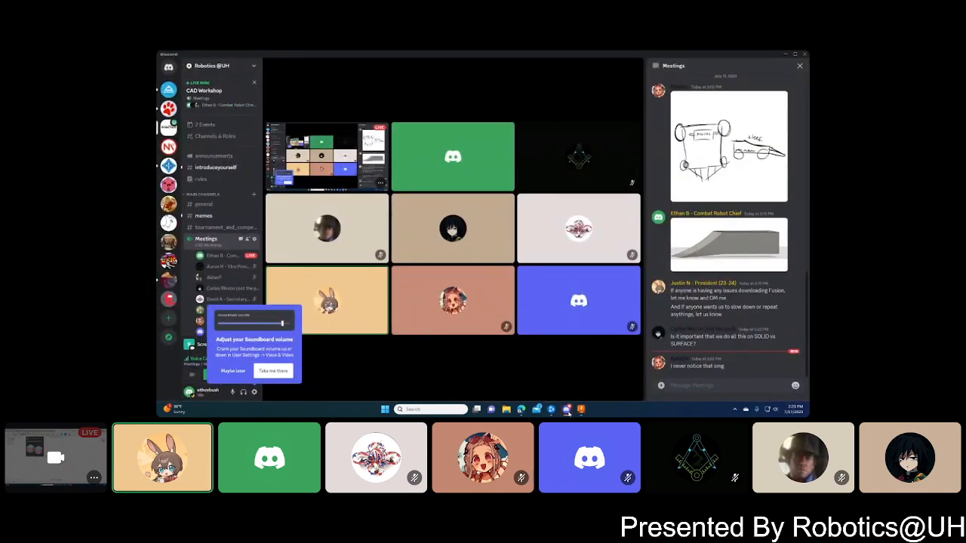
left_click(567, 410)
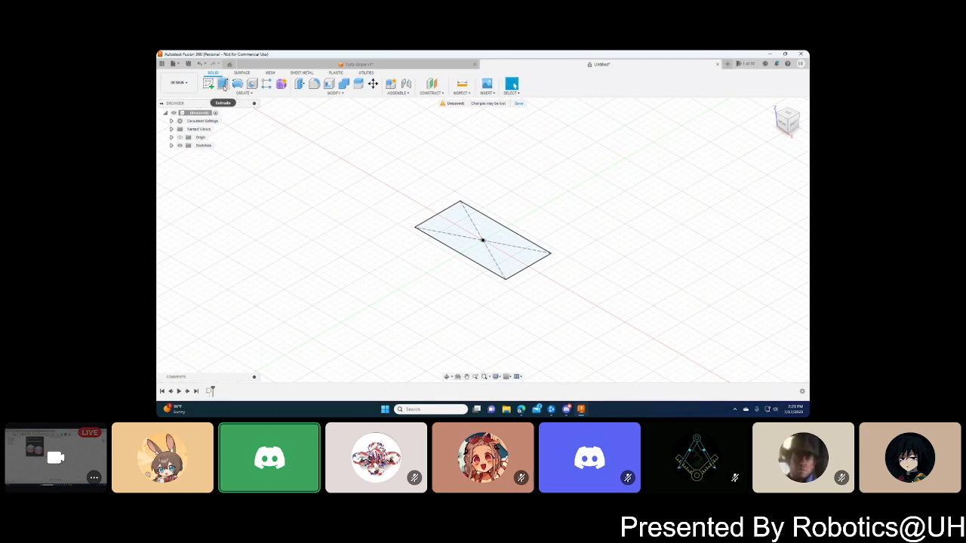
- Start an extrusion of the rectangle profile in two directions, 30 mm above and 15 mm below the sketch plane
left_click(224, 84)
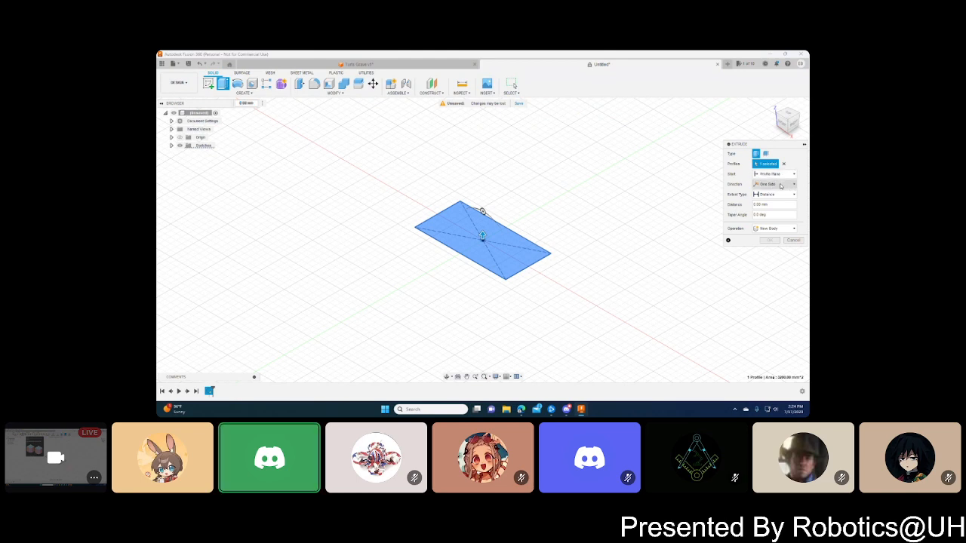
left_click(781, 185)
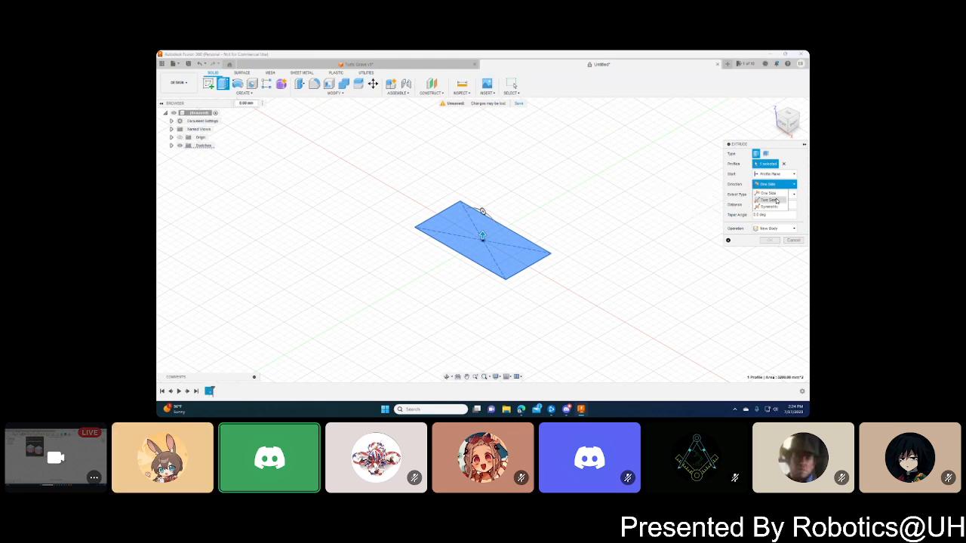
left_click(769, 199)
mouse_move(482, 245)
left_mouse_down()
mouse_move(483, 265)
mouse_move(488, 201)
left_mouse_up()
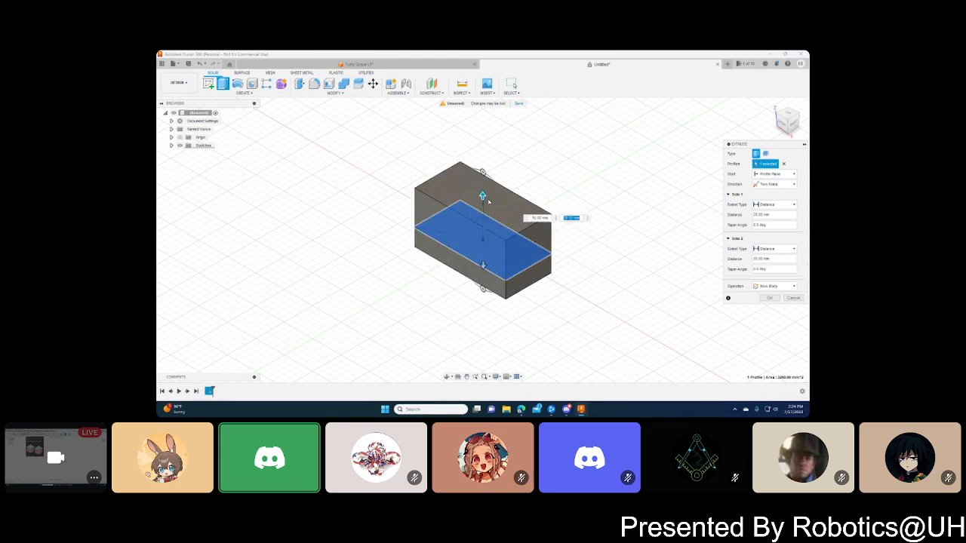
- Make the extrusion symmetric about the sketch plane, with 30 mm on each side
left_click(773, 184)
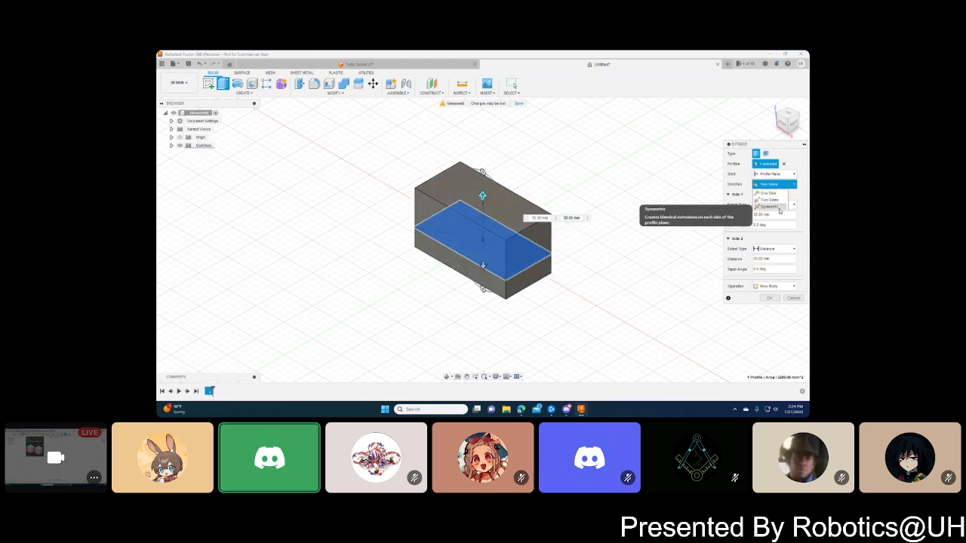
left_click(769, 202)
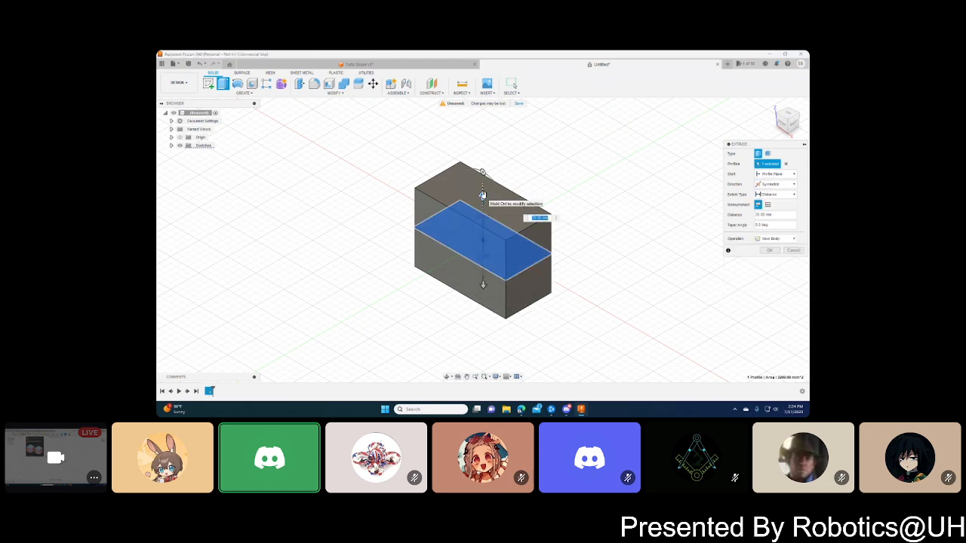
mouse_move(483, 196)
left_mouse_down()
mouse_move(483, 219)
mouse_move(483, 193)
left_mouse_up()
- Start the extrusion from the profile plane and set its direction to One Side, with a distance extent
left_click(773, 173)
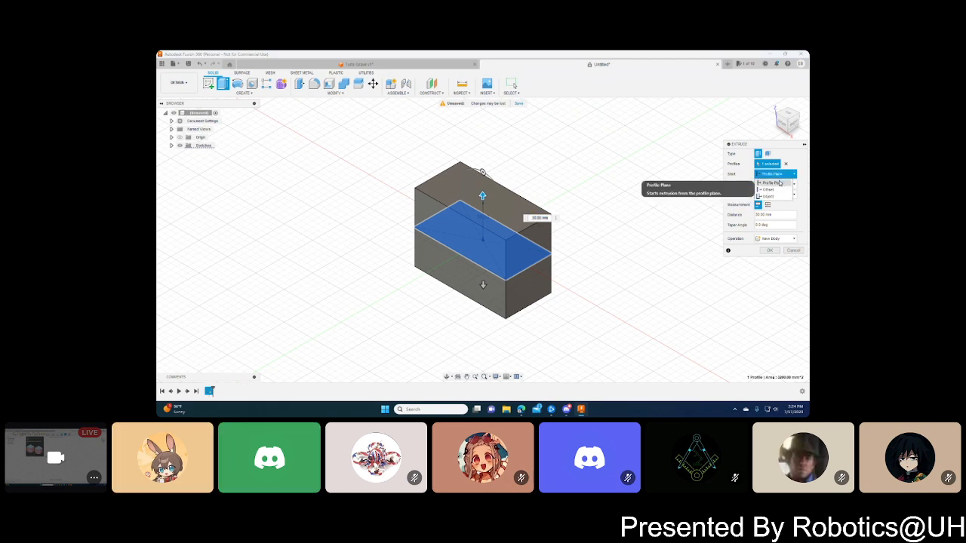
left_click(771, 182)
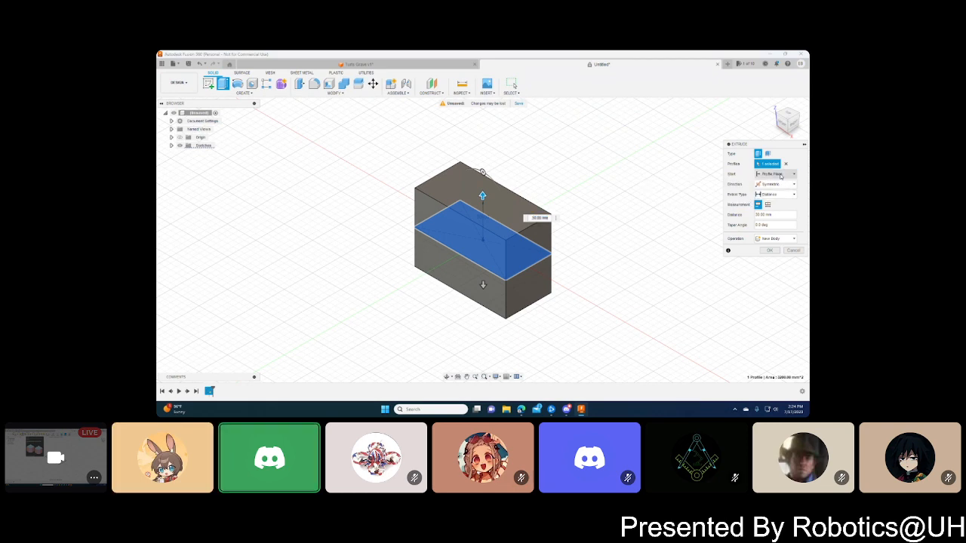
left_click(777, 184)
left_click(778, 194)
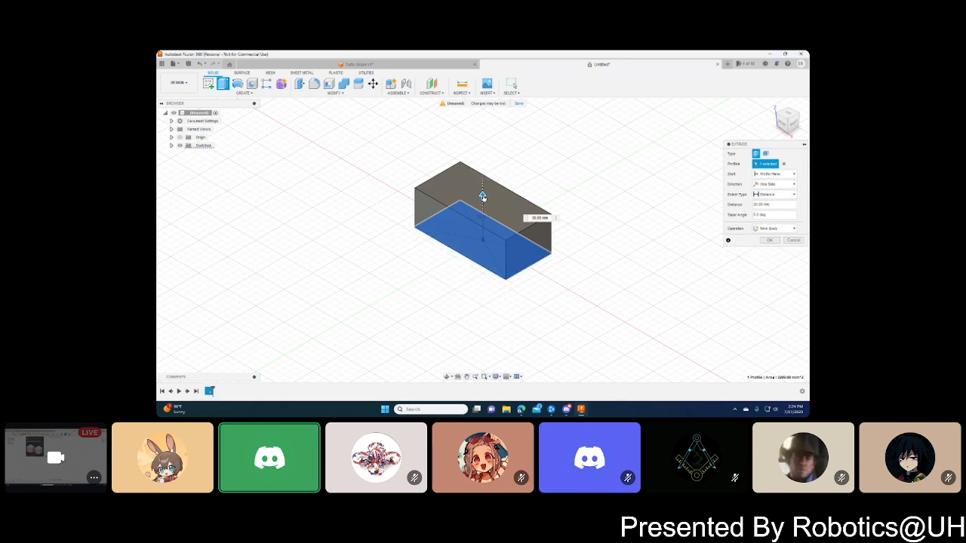
left_click(780, 194)
left_click(779, 196)
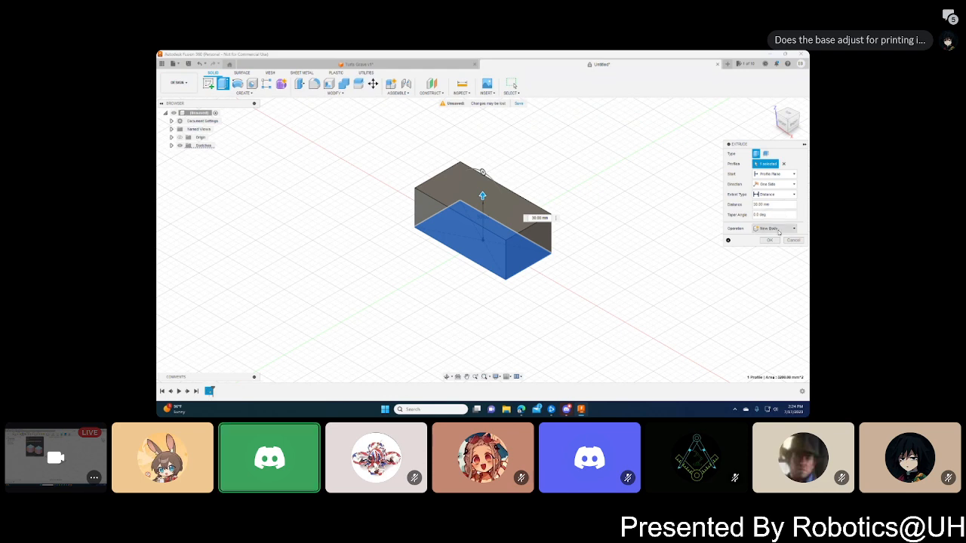
- Adjust the one-sided extrusion distance to 25 mm with New Body as the operation
left_click_drag(481, 196, 481, 189)
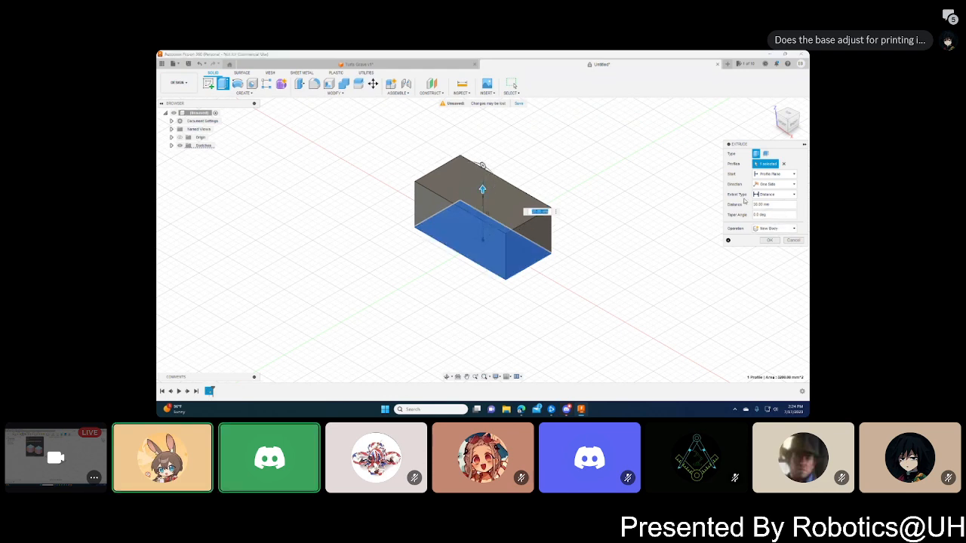
left_click(768, 229)
left_click(768, 229)
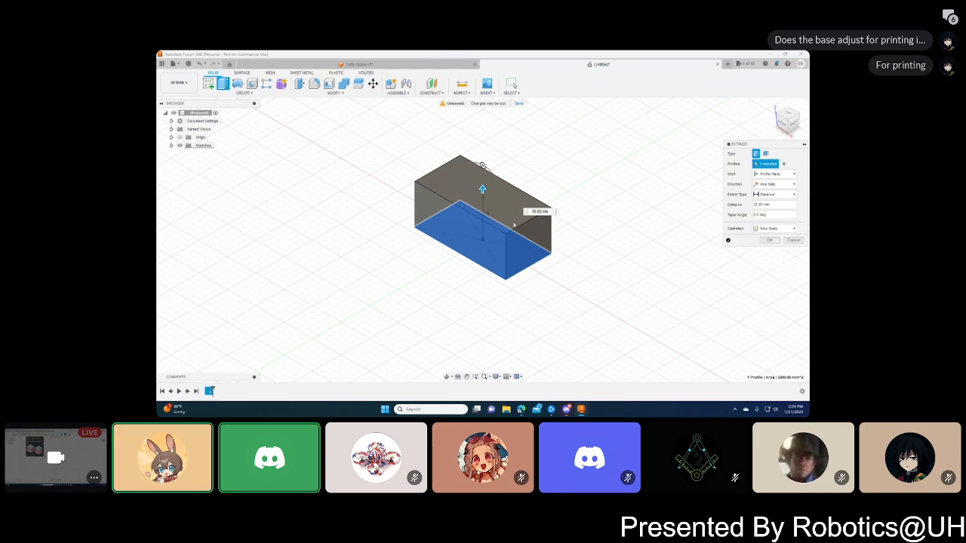
left_click_drag(482, 189, 483, 203)
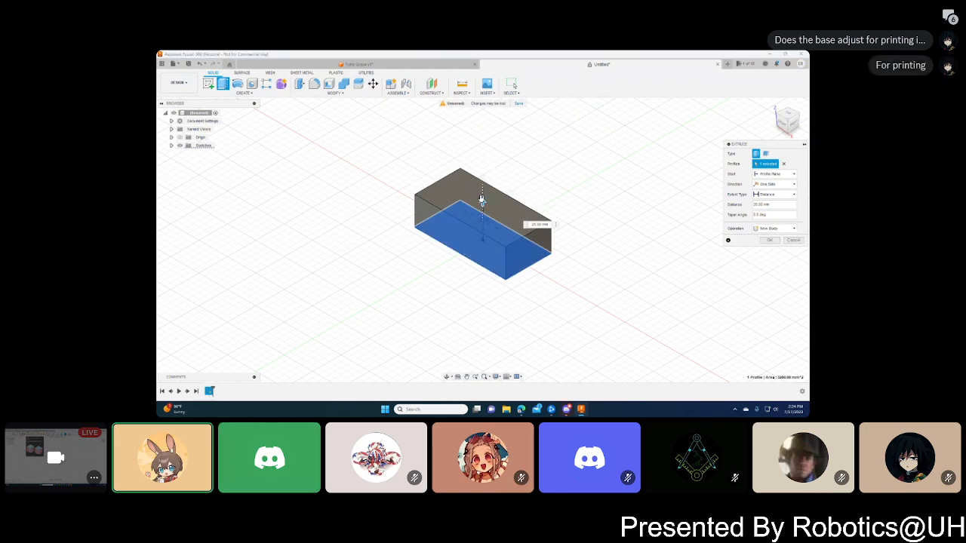
- Switch to Discord and read the workshop questions in the Meetings chat
left_click(567, 409)
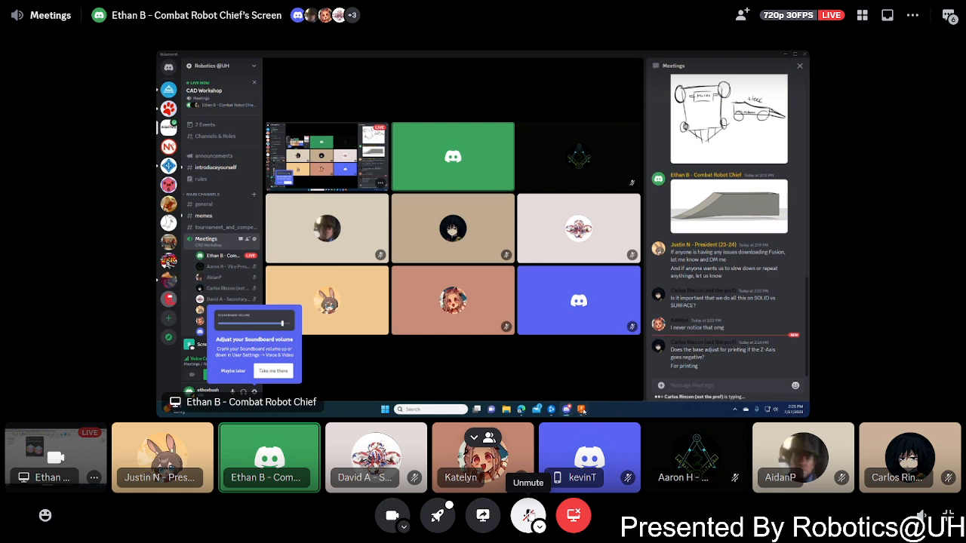
left_click(528, 516)
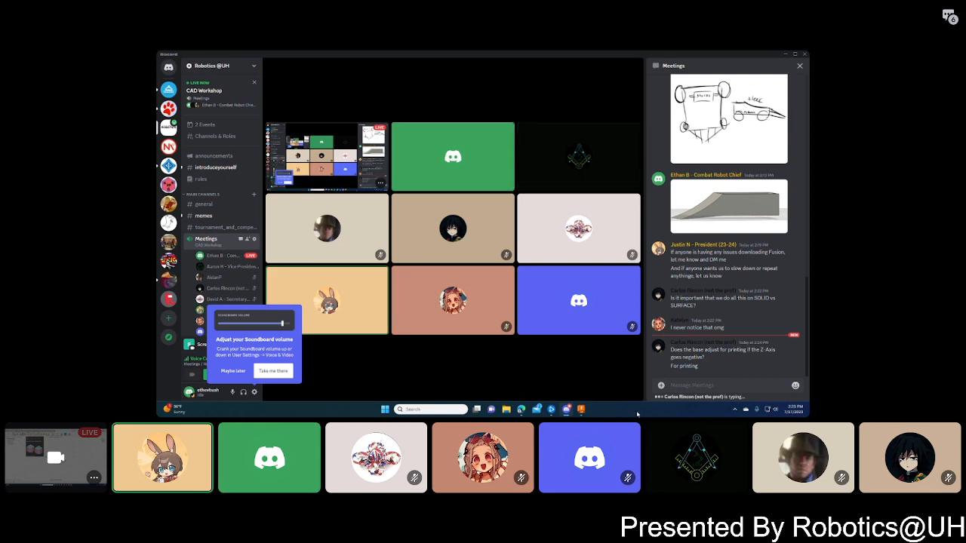
left_click(528, 516)
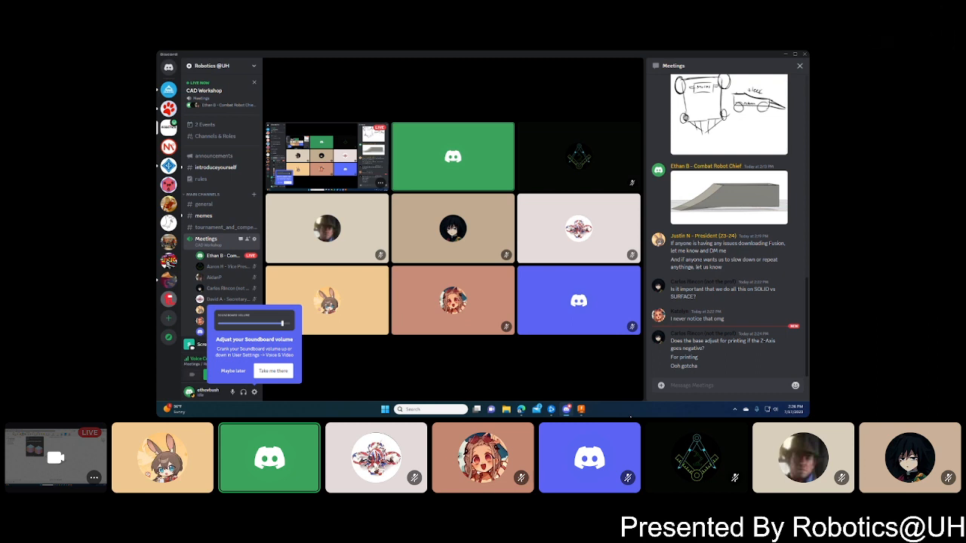
mouse_move(530, 513)
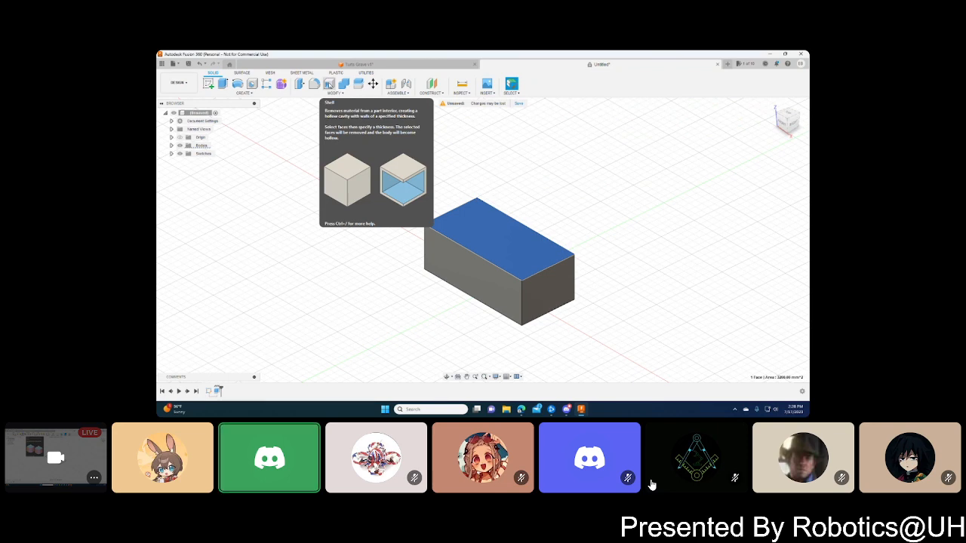
left_click(329, 84)
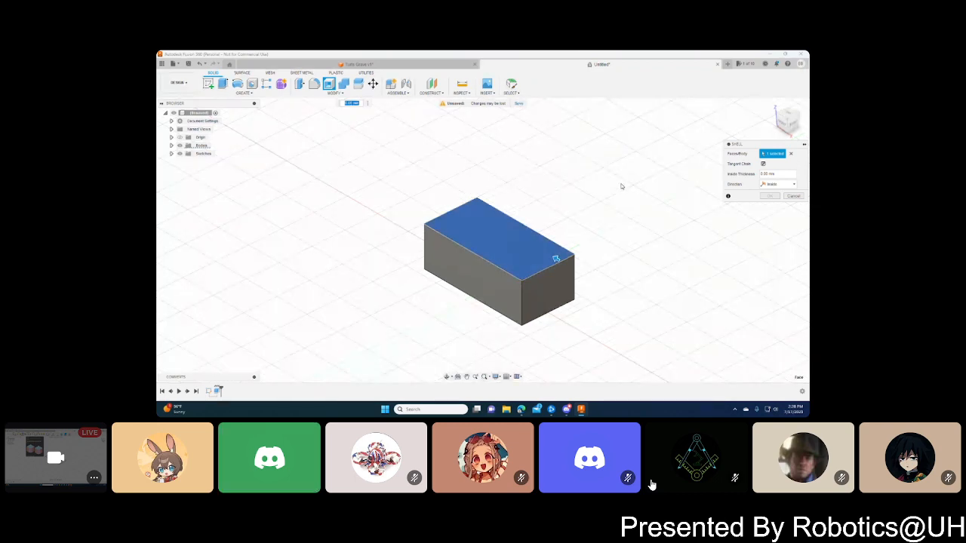
key("Escape")
left_click(513, 218)
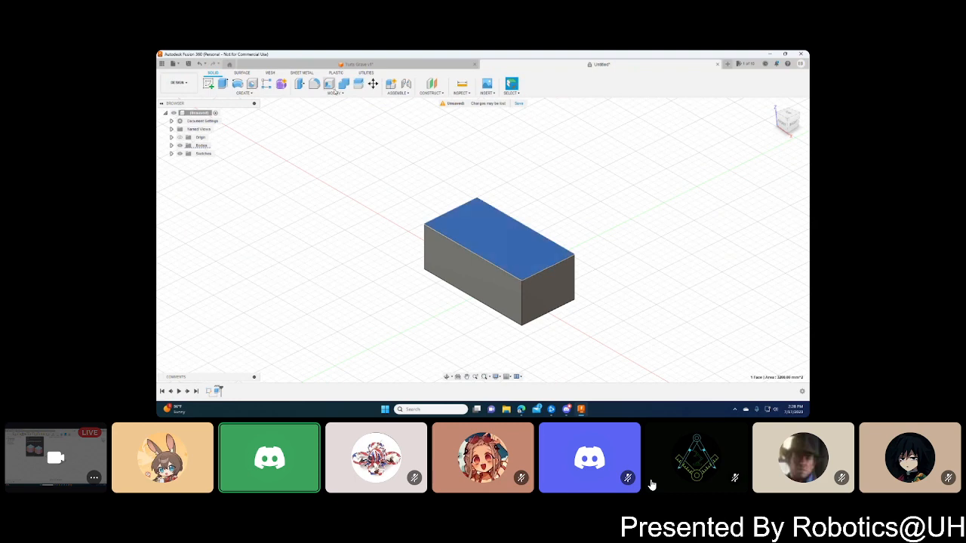
left_click(469, 128)
- Try shelling the block inward with both its top face and a long side face removed
left_click(329, 84)
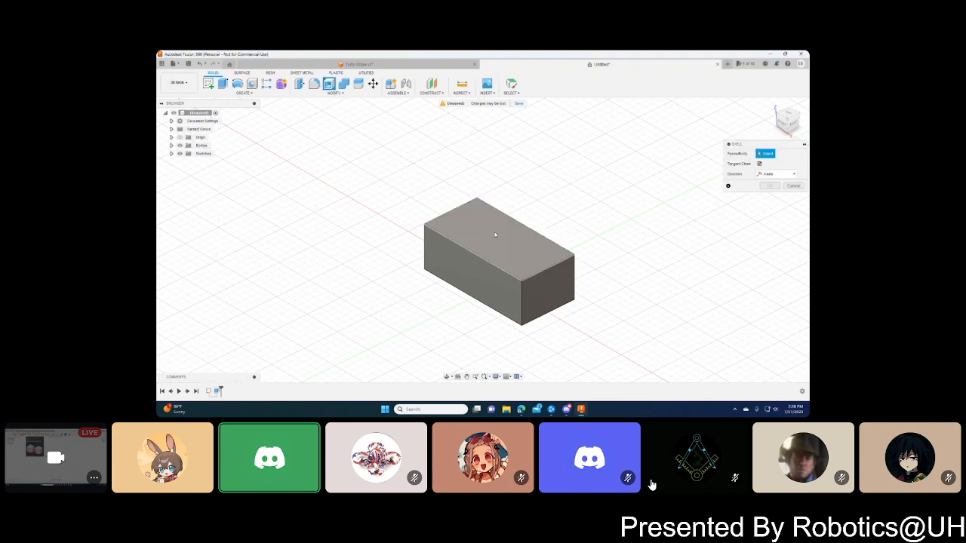
left_click(513, 227)
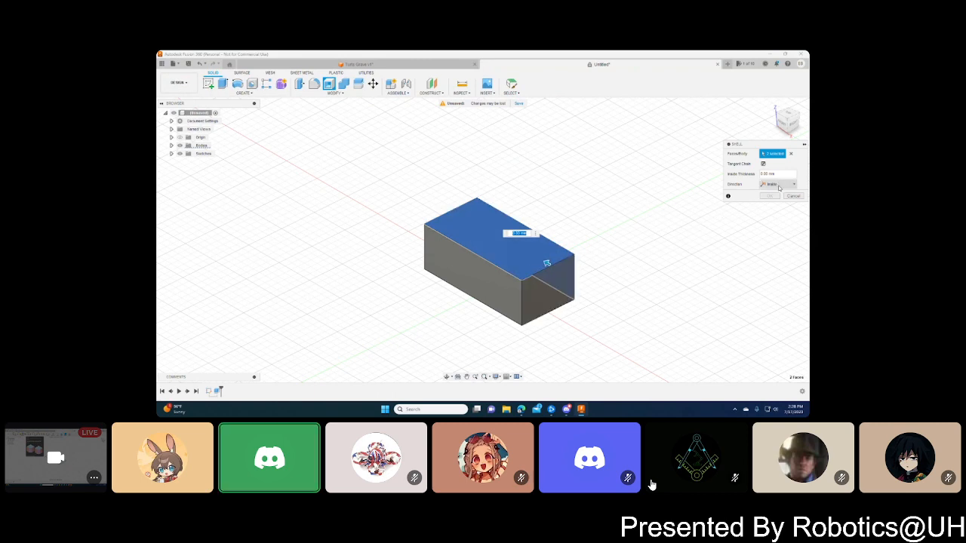
left_click(783, 187)
left_click(783, 187)
left_click_drag(547, 262, 543, 262)
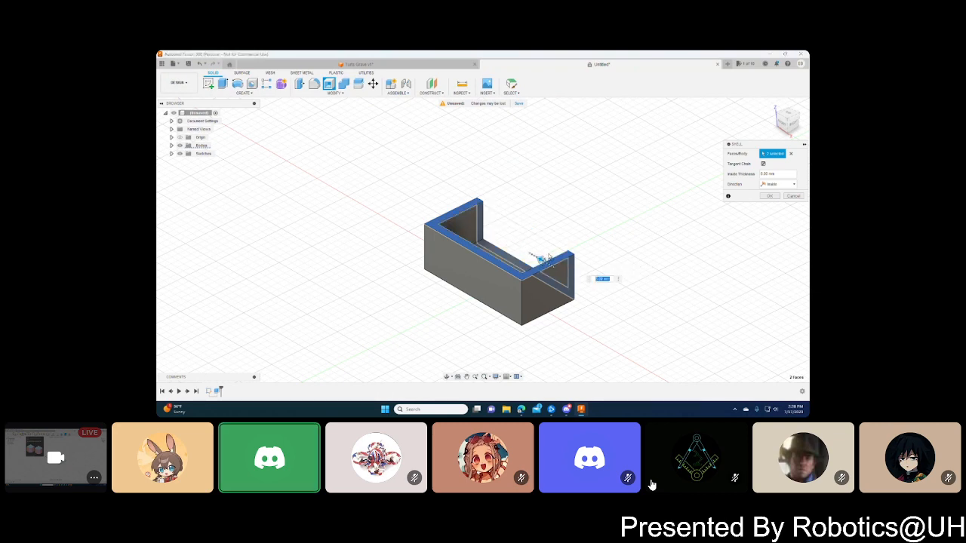
middle_click_drag(560, 221, 538, 240, "shift")
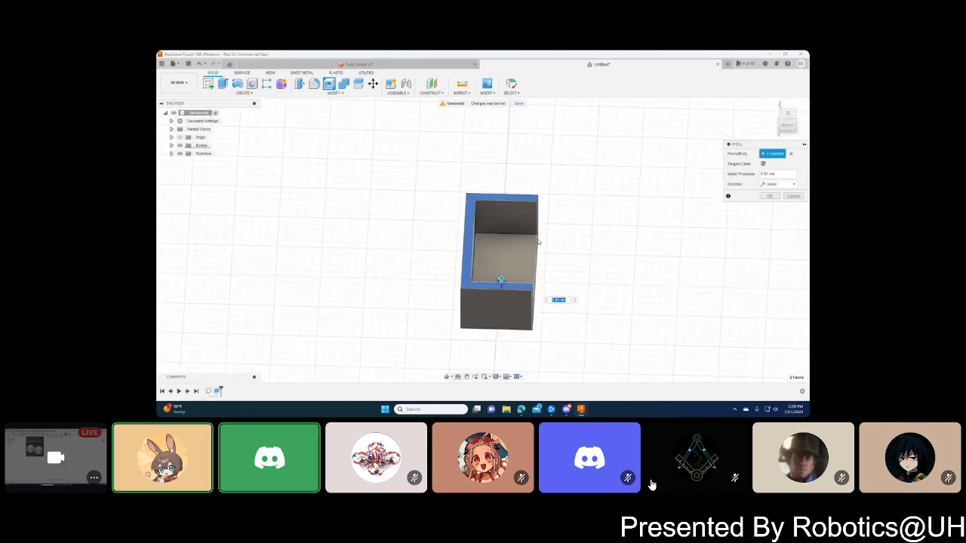
type("1")
key("Escape")
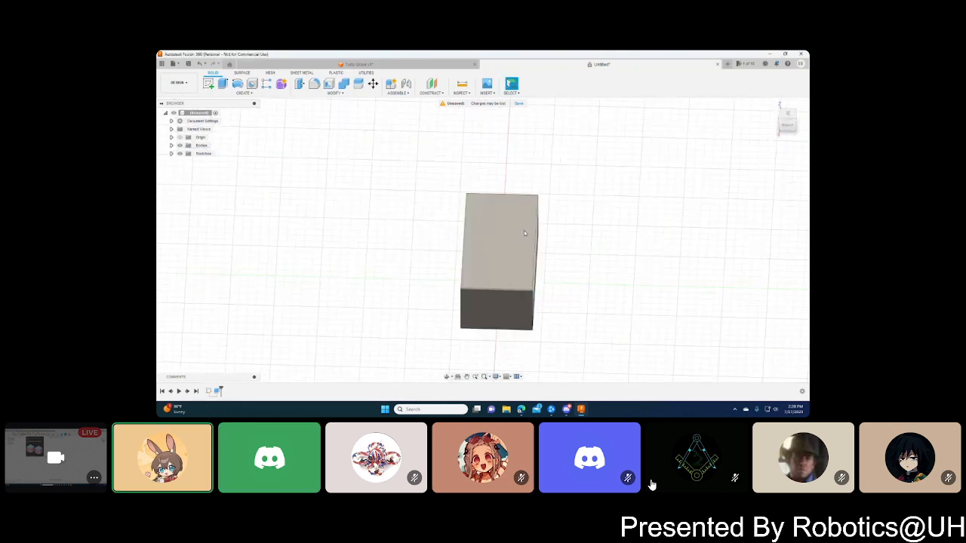
- Start a shell of the block with only its top face removed and an inside thickness of 3 mm
middle_click_drag(522, 229, 341, 112, "shift")
left_click(330, 85)
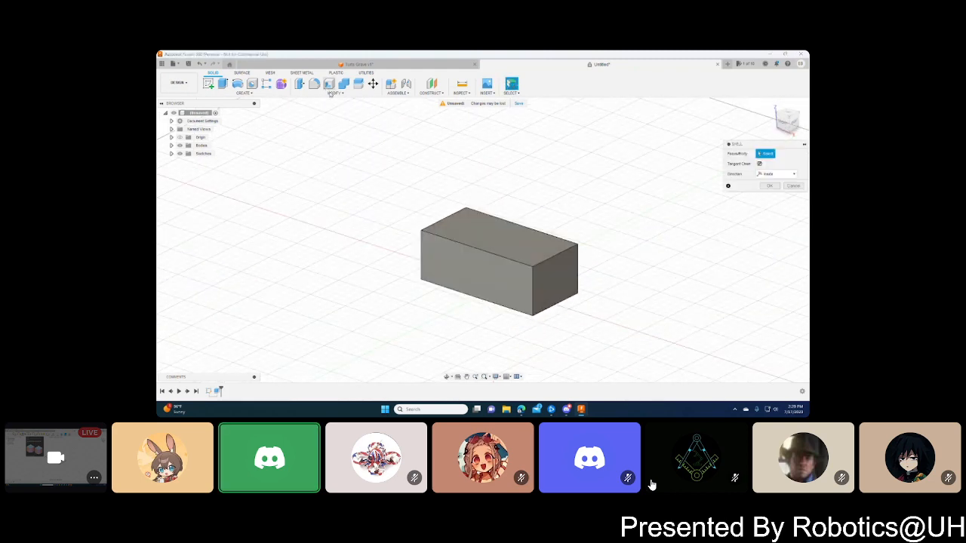
left_click(498, 230)
middle_click_drag(654, 255, 561, 291, "shift")
type("3")
key("Return")
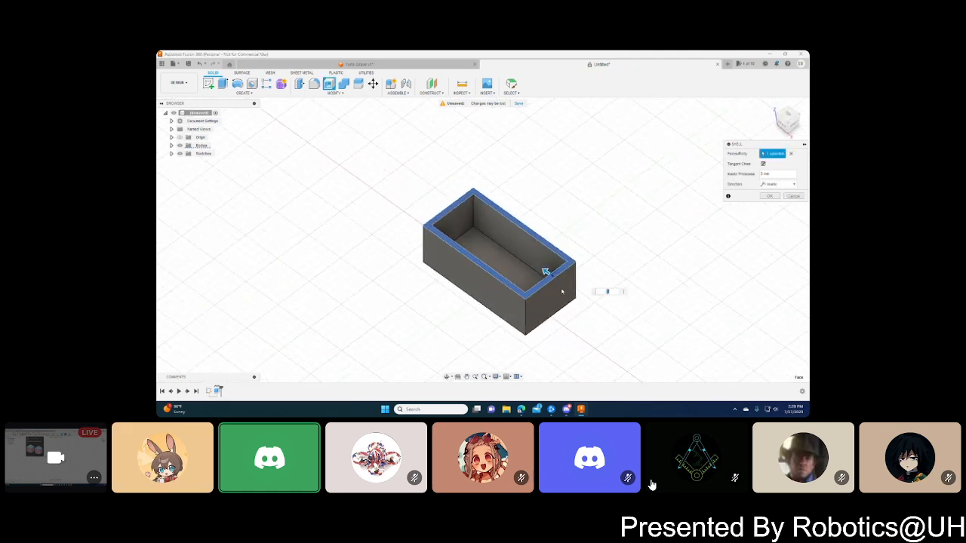
- Try the shell with its direction set to Outside and an outside thickness of 5 mm
left_click(783, 184)
left_click(774, 200)
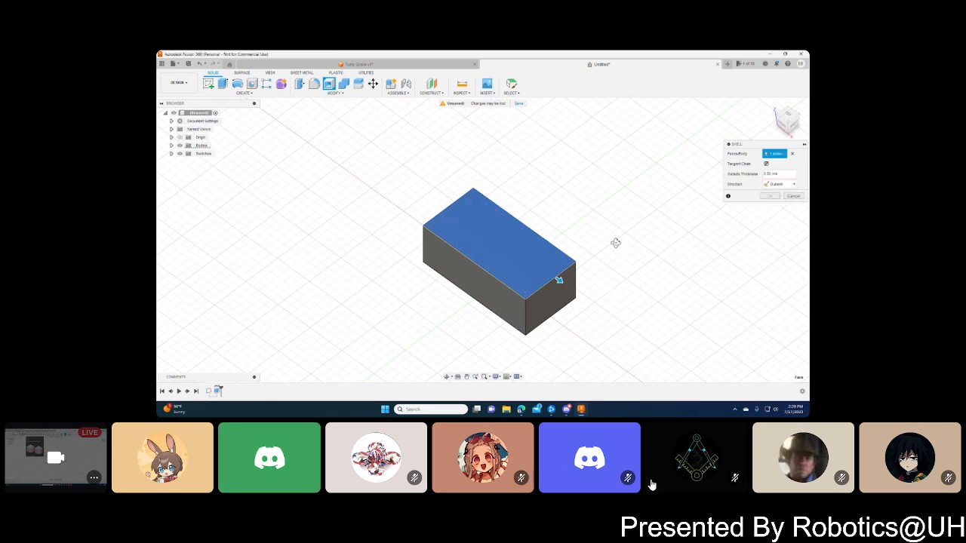
middle_click_drag(614, 241, 614, 233, "shift")
left_click_drag(574, 235, 582, 235)
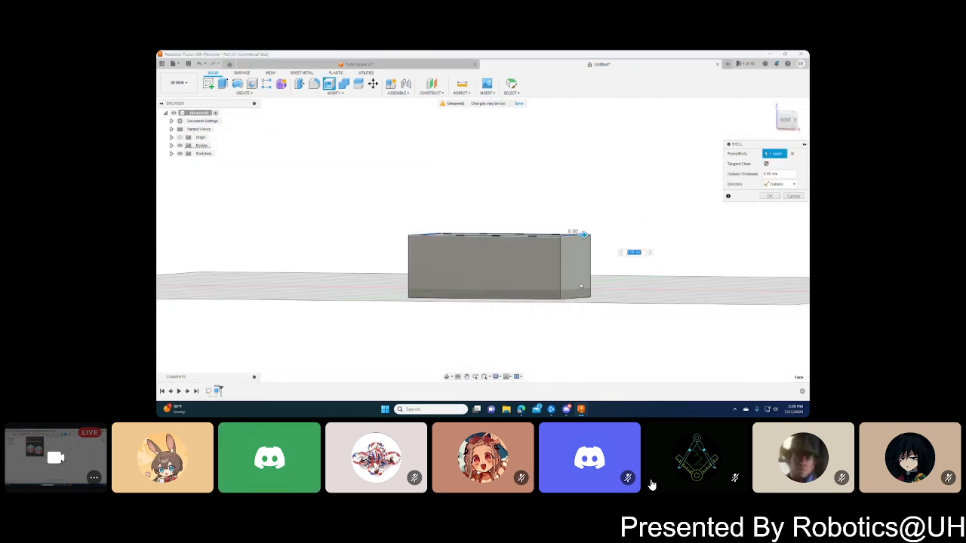
middle_click_drag(582, 235, 590, 299, "shift")
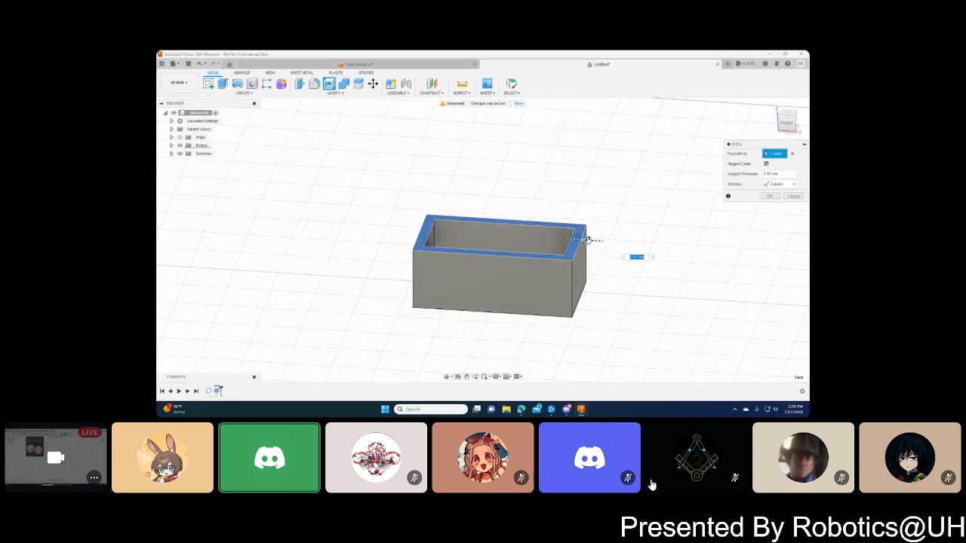
middle_click_drag(602, 239, 571, 278, "shift")
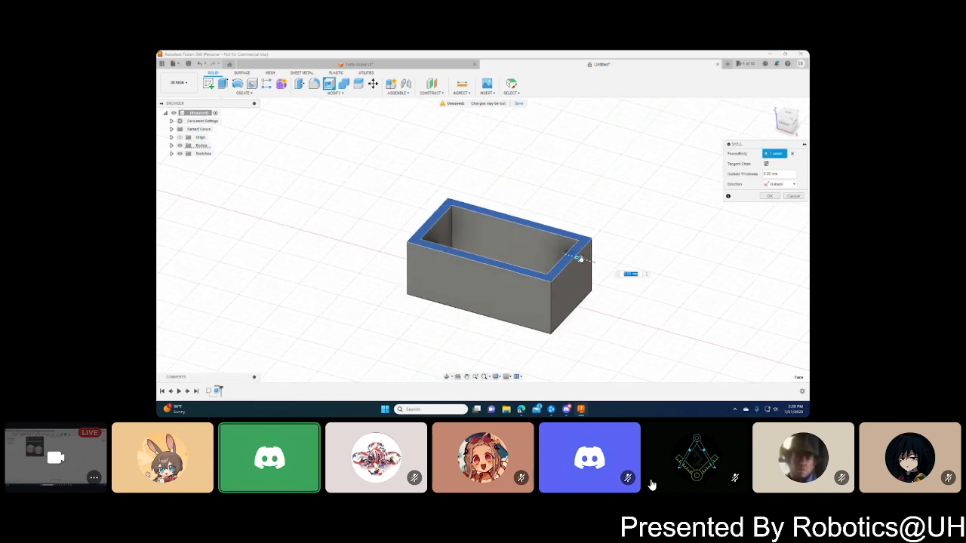
- Set the shell direction to Inside and complete the shell
left_click(777, 184)
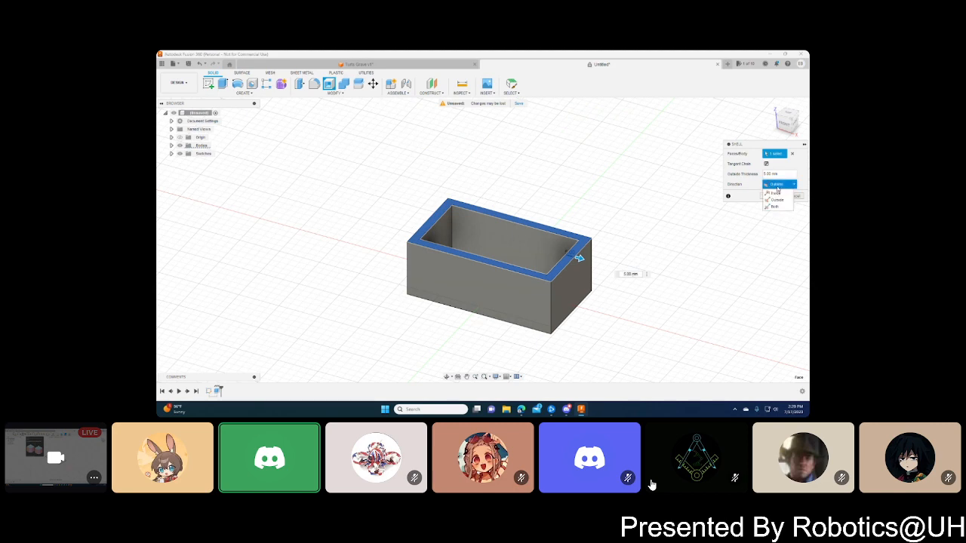
left_click(773, 195)
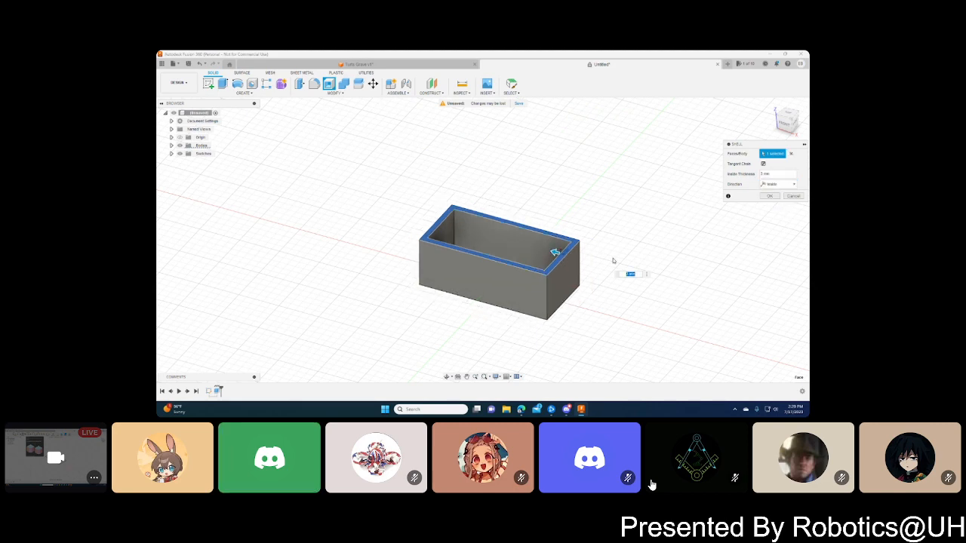
key("Return")
middle_click_drag(615, 261, 551, 288, "shift")
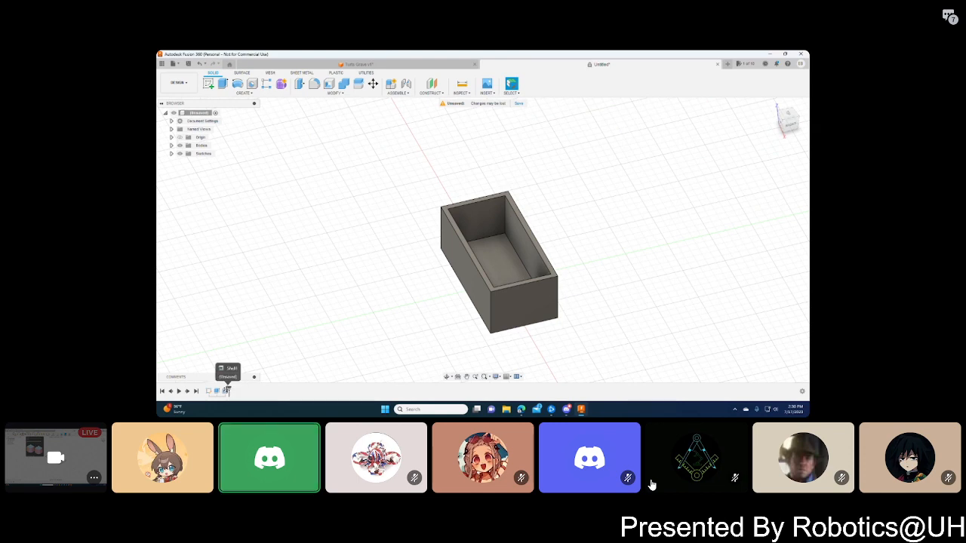
- Roll the timeline back before the shell and forward again, and try a thicker inside wall in the shell feature
left_click_drag(219, 392, 220, 393)
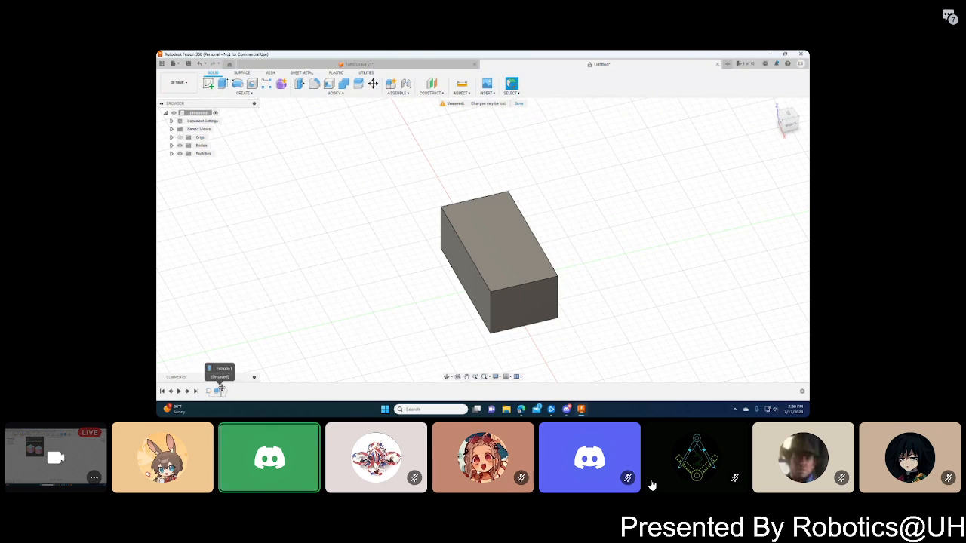
left_click_drag(221, 390, 232, 390)
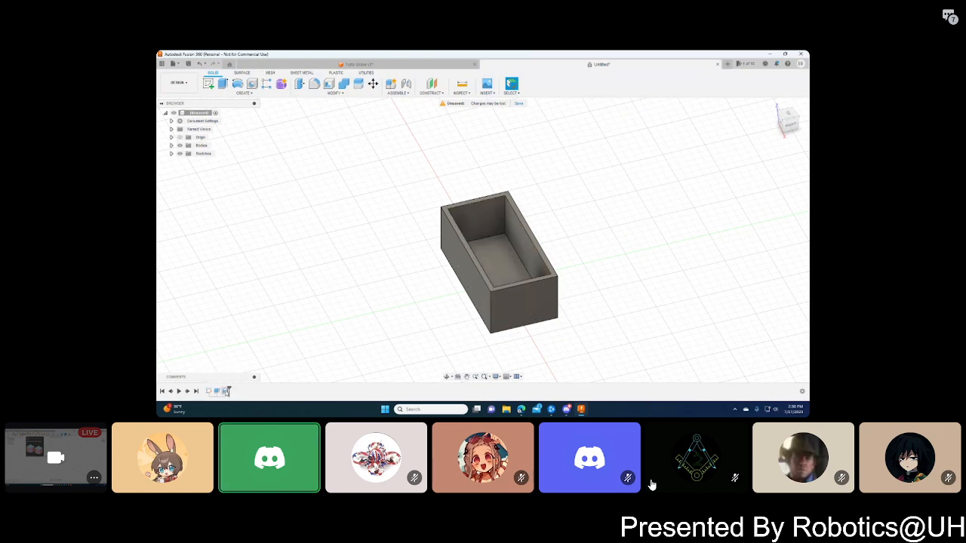
right_click(225, 390)
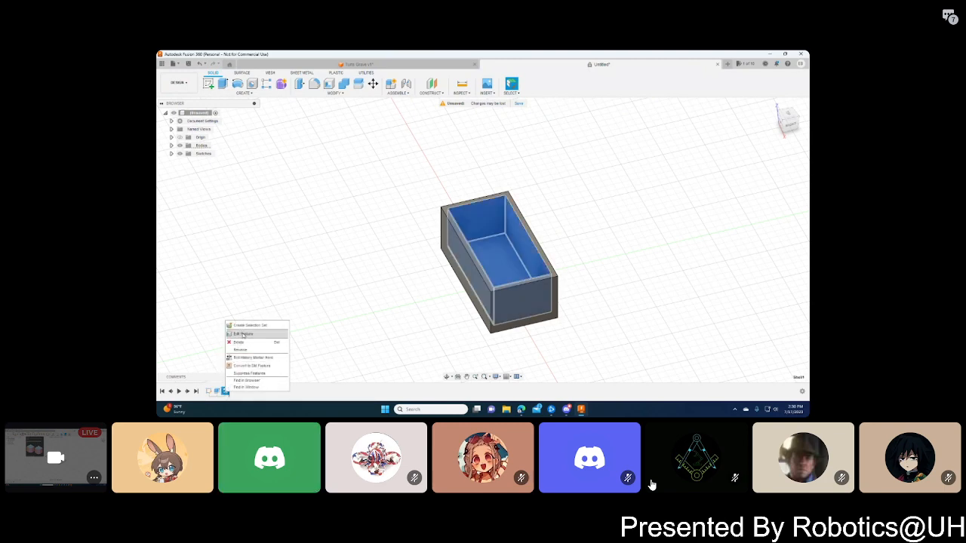
left_click(242, 333)
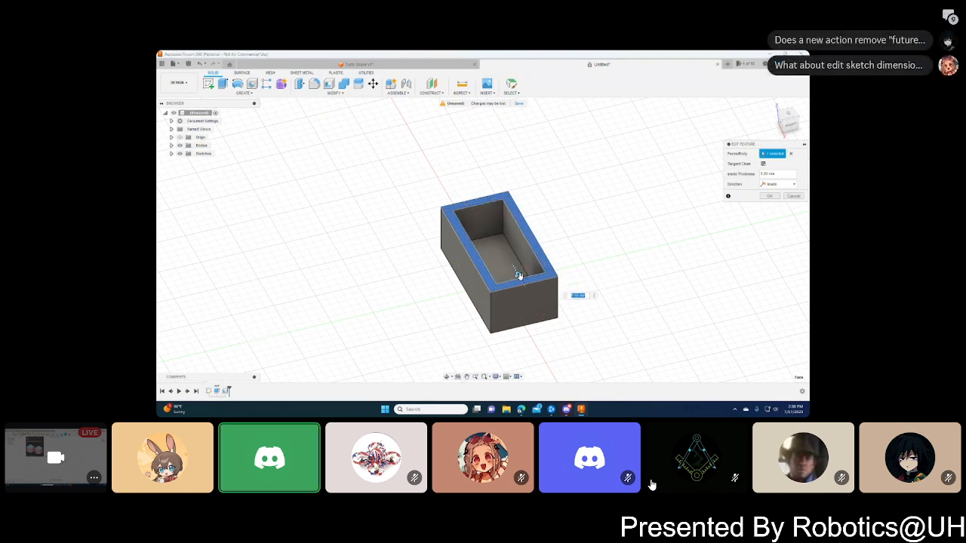
key("Return")
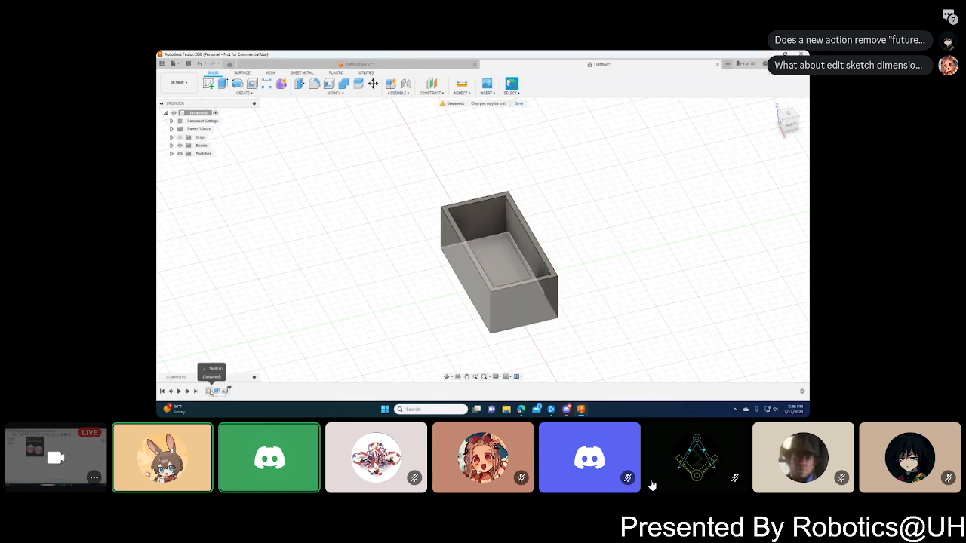
- Highlight the base rectangle sketch through its timeline entry, and switch to Discord to check the chat
left_click(211, 392)
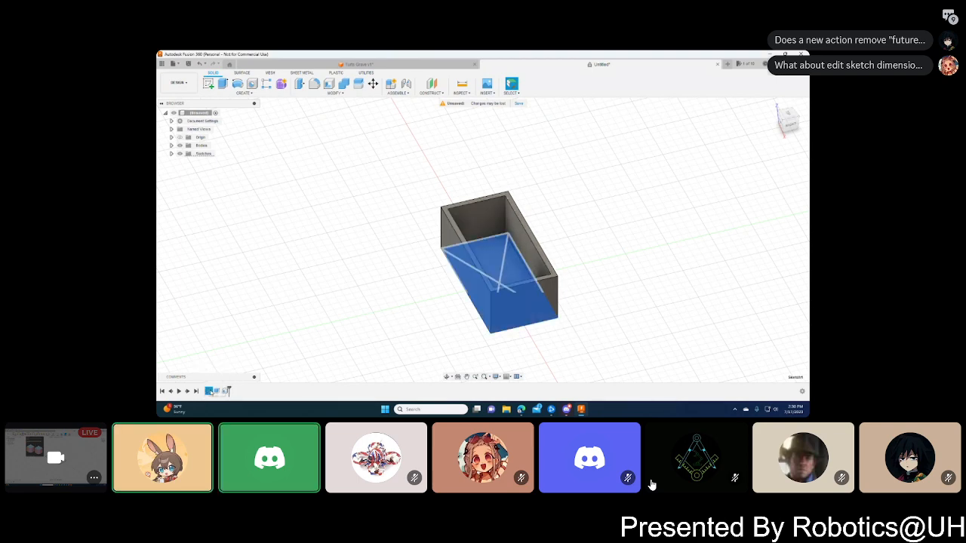
left_click(293, 311)
left_click(566, 410)
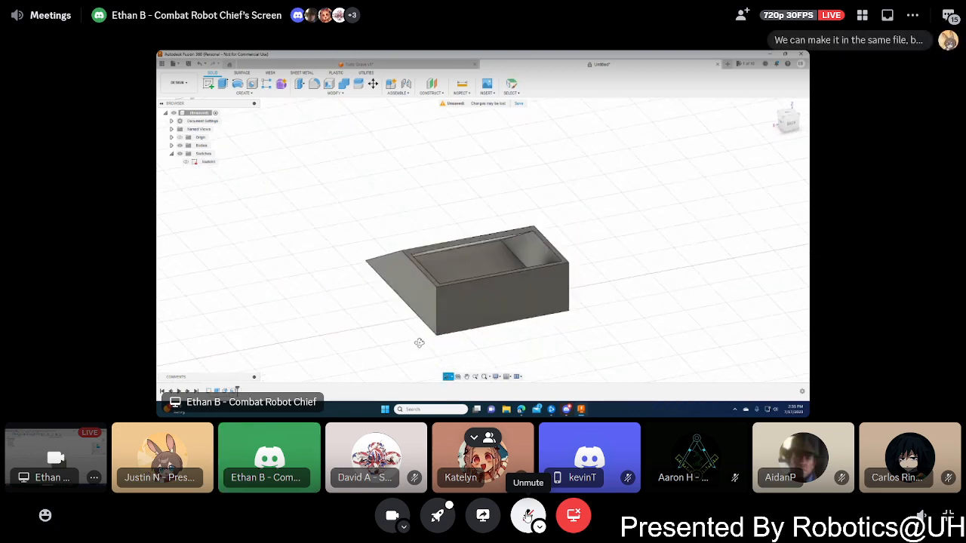
- Roll the slanted box's timeline back before the shell and forward to the end, and highlight the shell feature
middle_click_drag(394, 342, 393, 344, "shift")
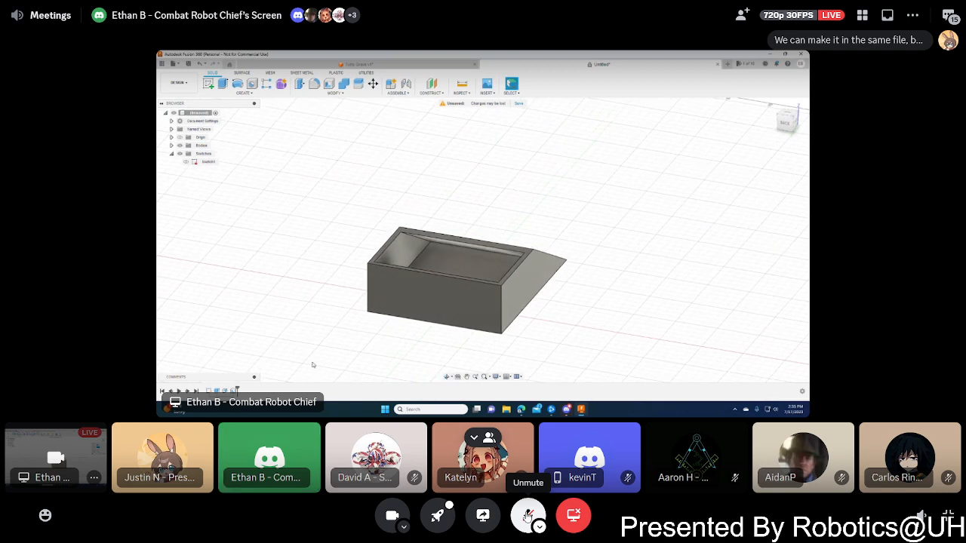
middle_click_drag(319, 356, 338, 344, "shift")
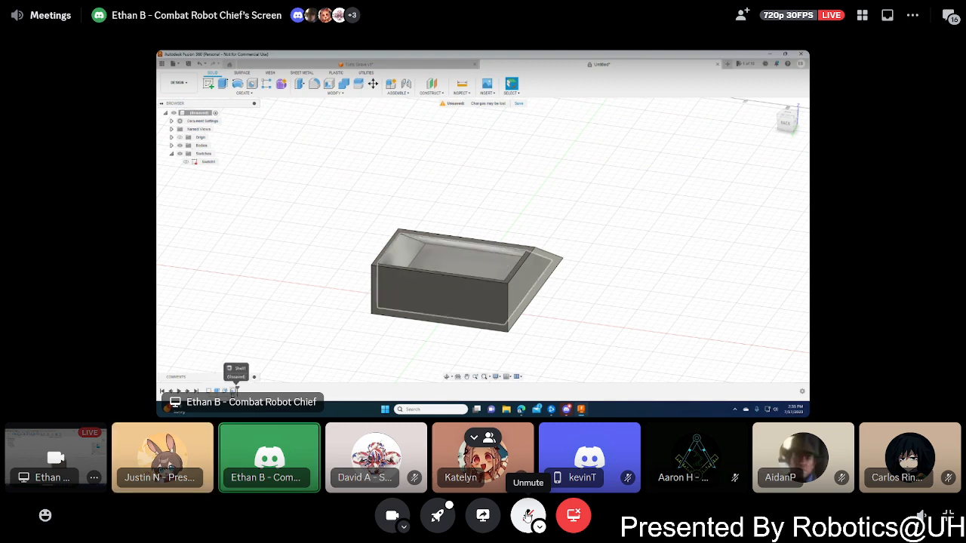
left_click_drag(237, 388, 228, 389)
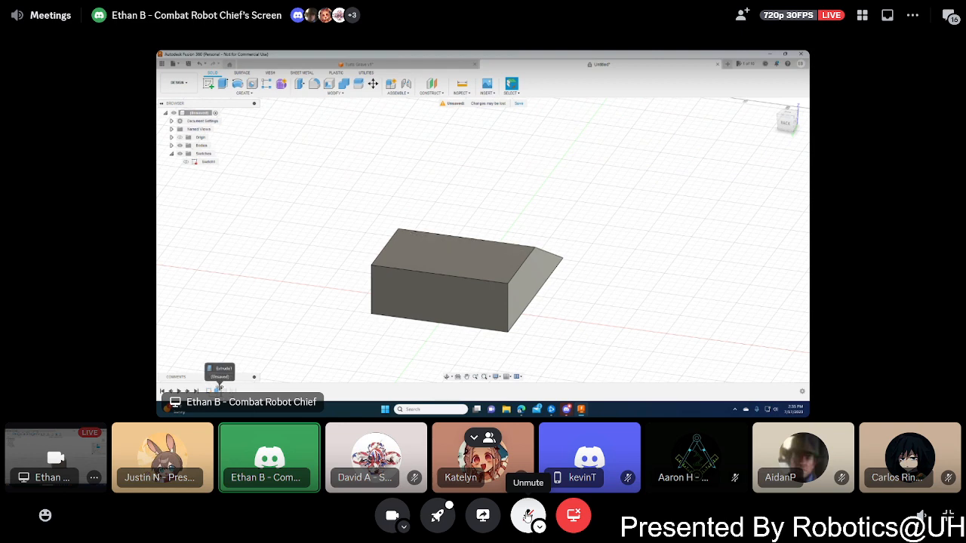
left_click_drag(228, 388, 229, 387)
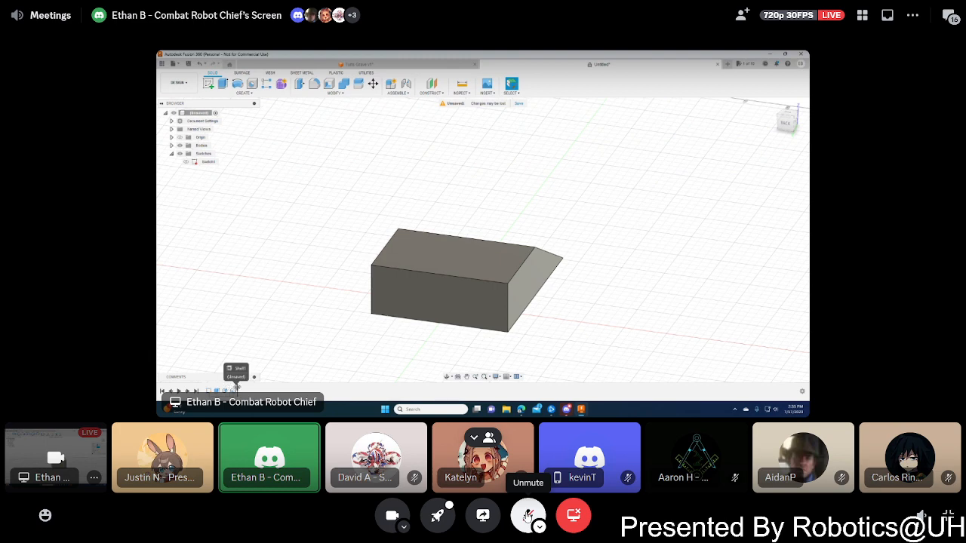
left_click_drag(228, 388, 236, 388)
middle_click_drag(422, 257, 377, 301, "shift")
left_click(233, 390)
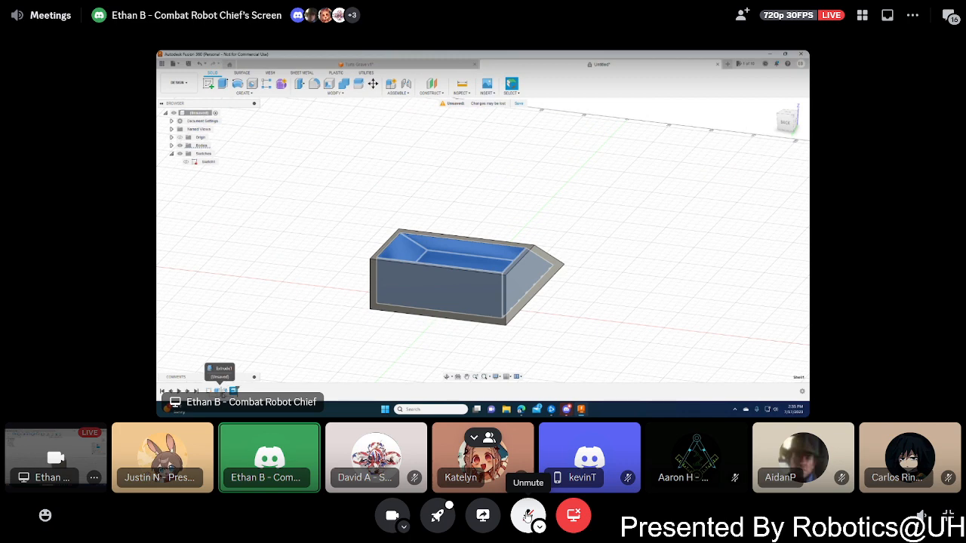
- Start a new sketch on the flat side face of the slanted box
middle_click_drag(412, 332, 437, 276, "shift")
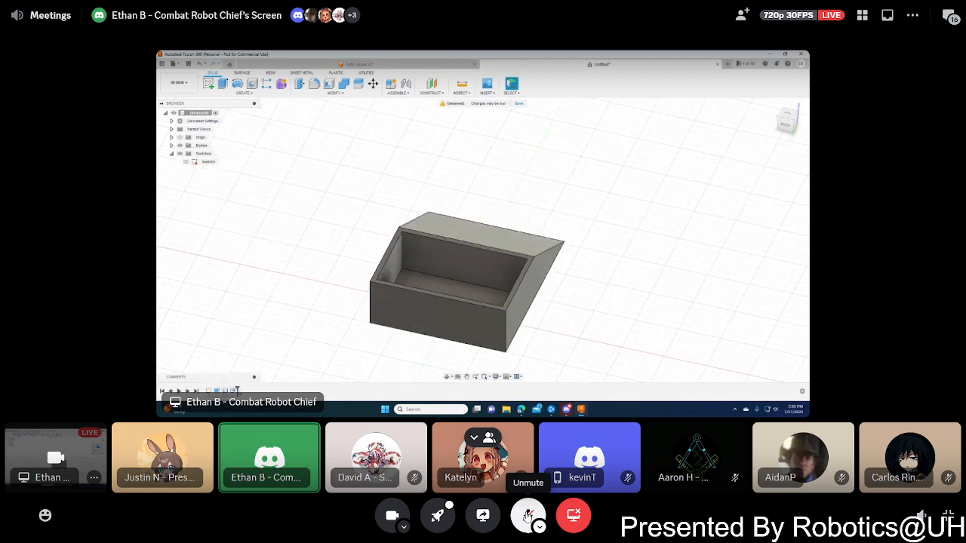
middle_click_drag(414, 327, 453, 317, "shift")
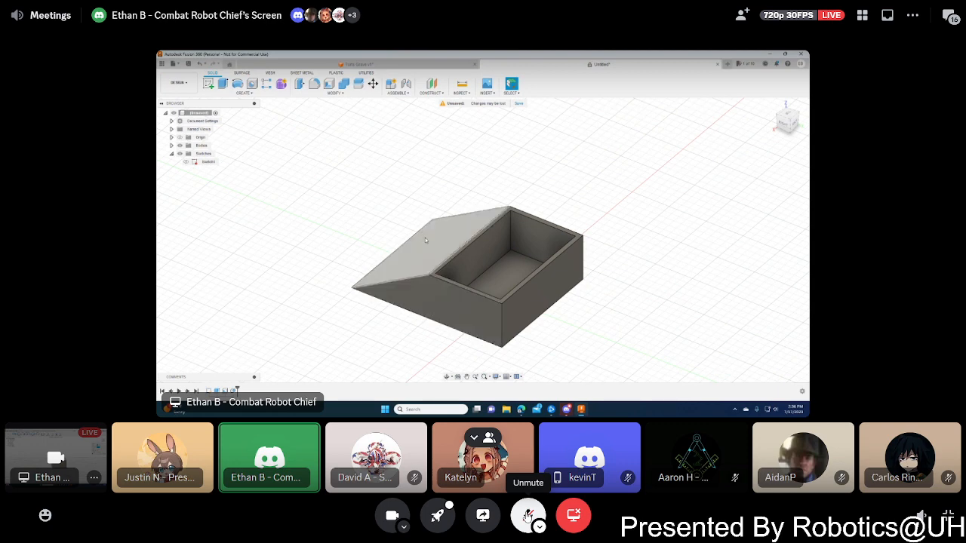
middle_click_drag(426, 240, 479, 282, "shift")
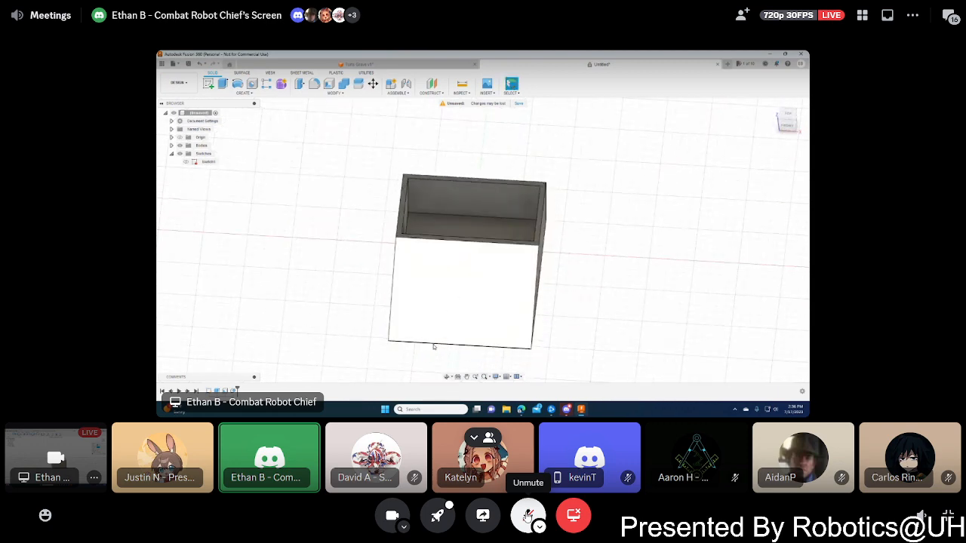
middle_click_drag(483, 347, 506, 343, "shift")
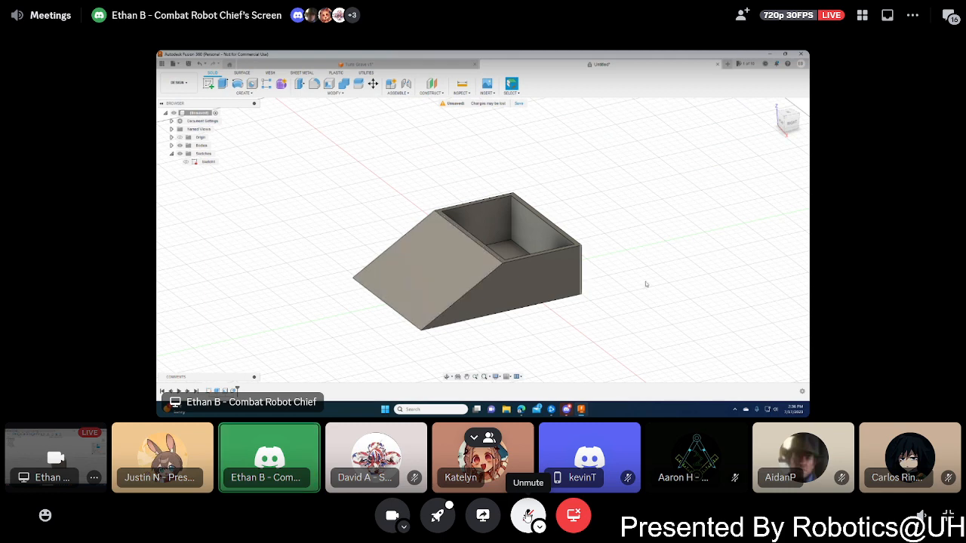
left_click(540, 287)
right_click(544, 274)
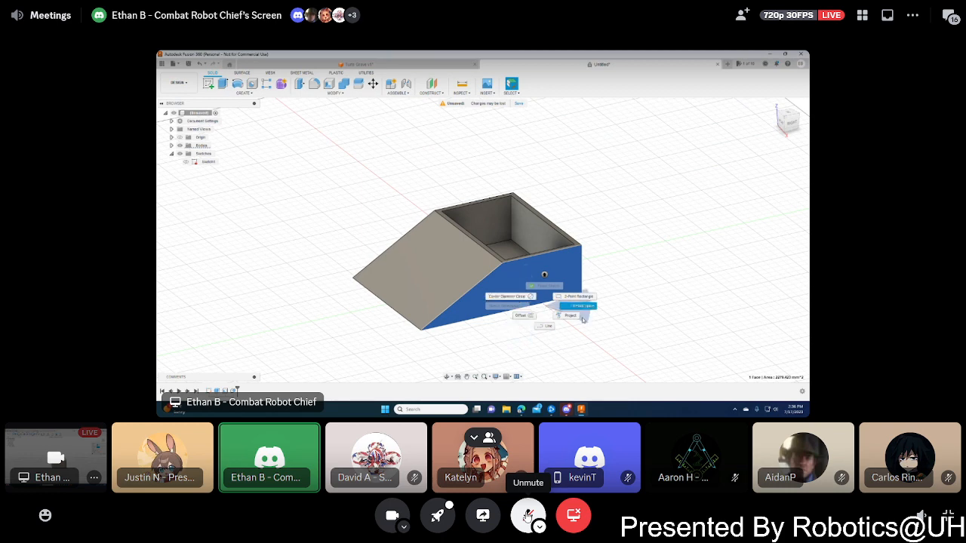
left_click(553, 323)
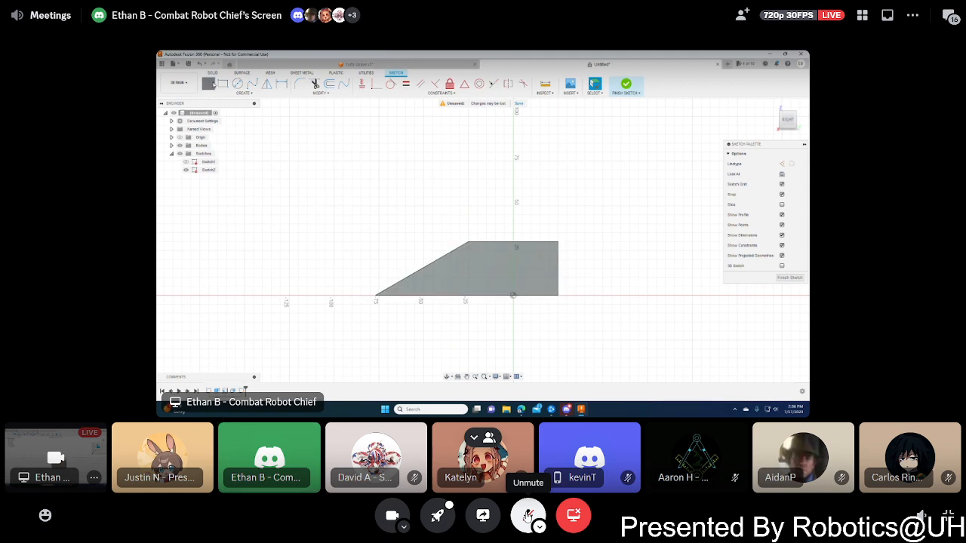
- Draw a 3-point arc of about 94 mm radius joining both ends of the sloped edge, curving into the body
left_click(209, 84)
key("Escape")
left_click(244, 94)
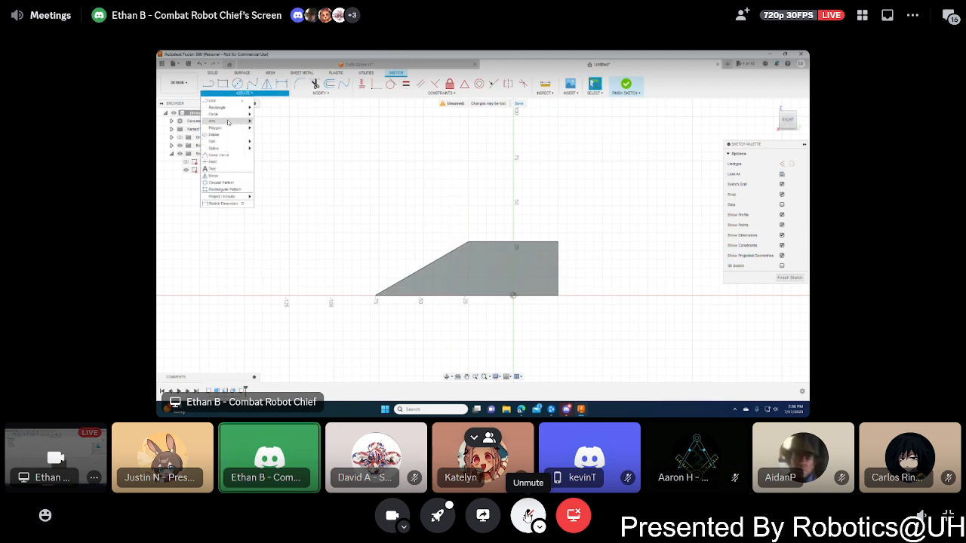
mouse_move(228, 121)
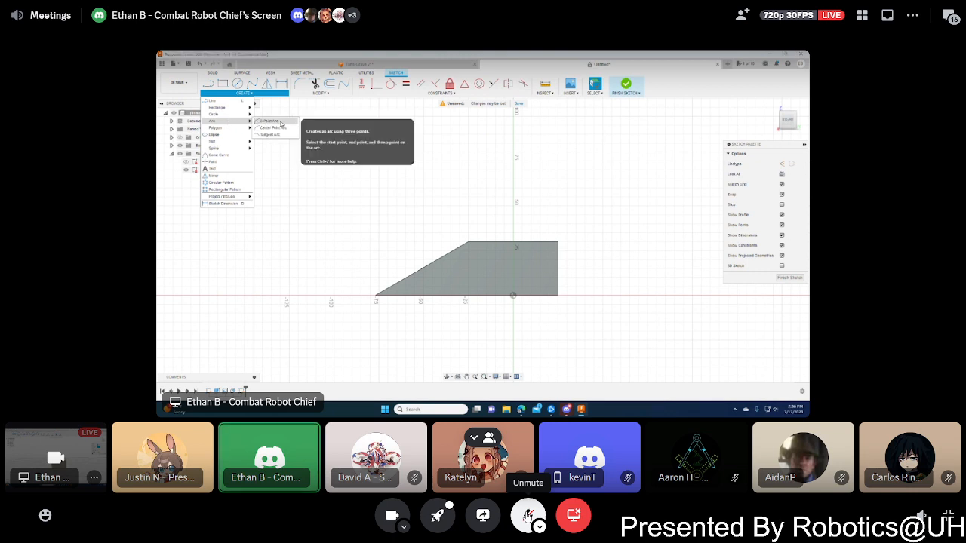
left_click(268, 121)
left_click(469, 242)
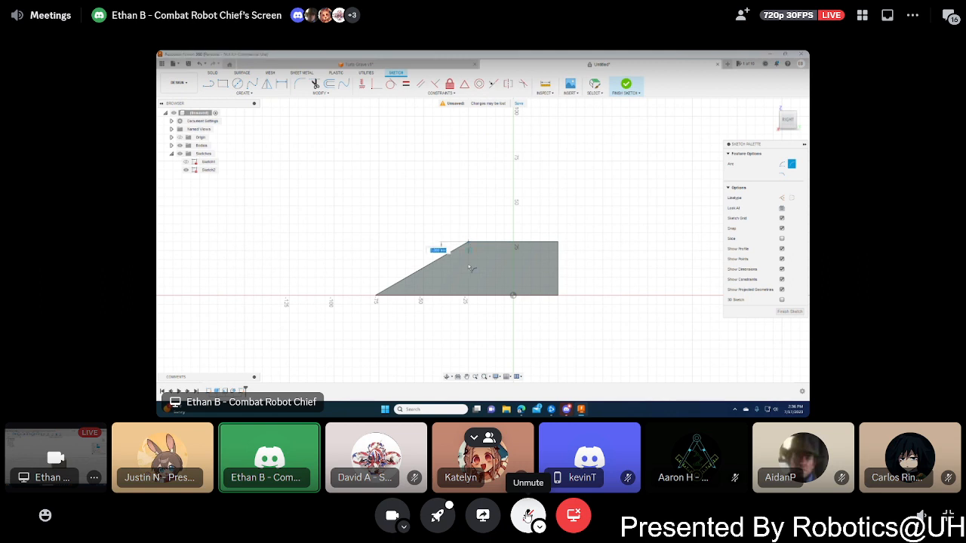
left_click(377, 299)
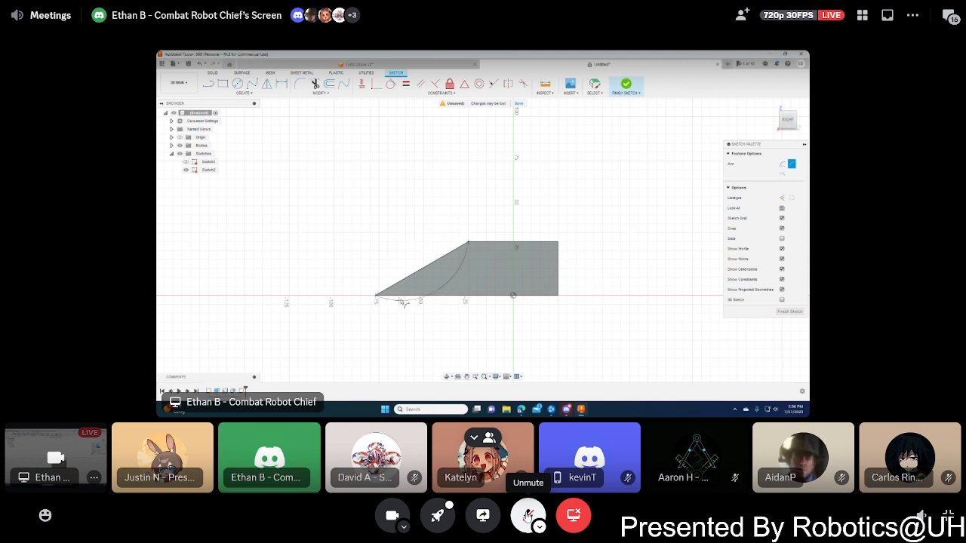
left_click(432, 277)
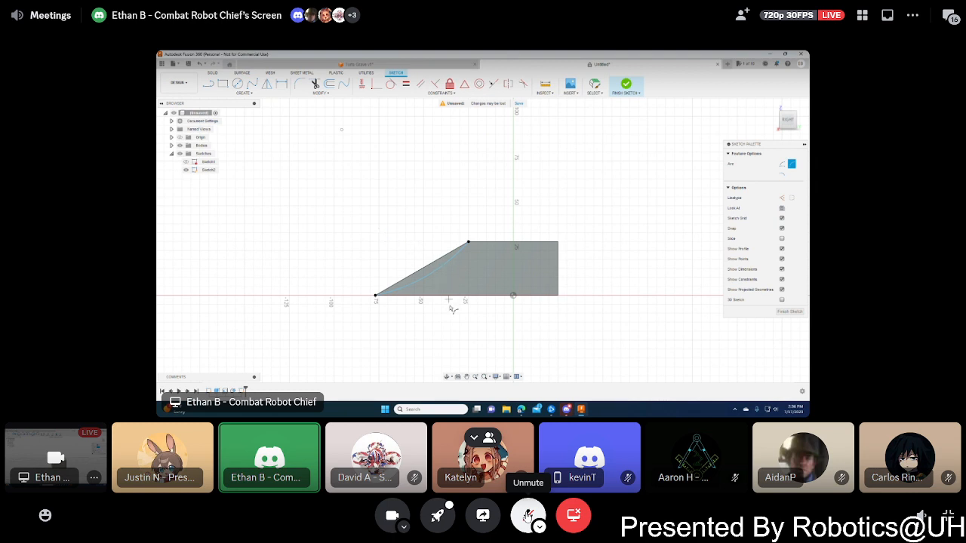
- Dimension the arc's radius and set it to 100 mm
key("d")
left_click(431, 276)
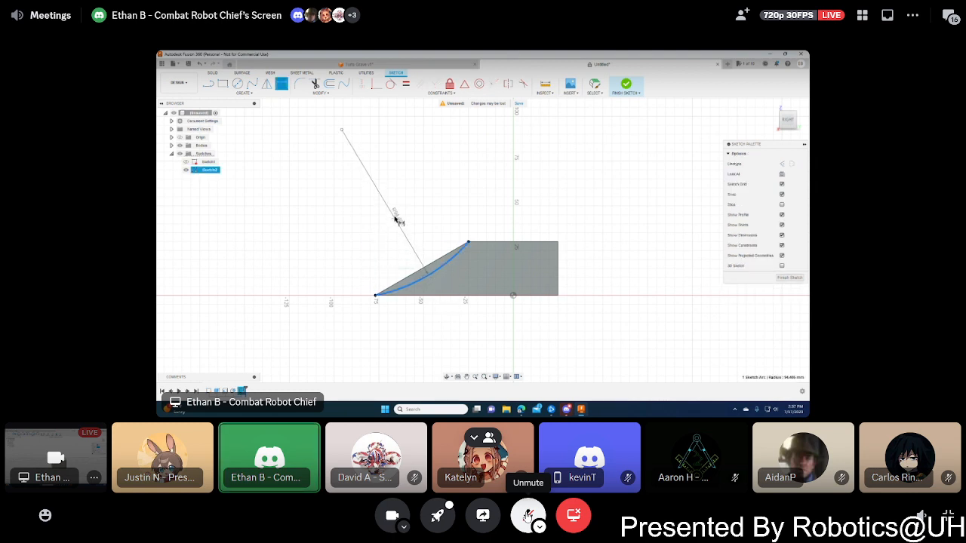
left_click(399, 221)
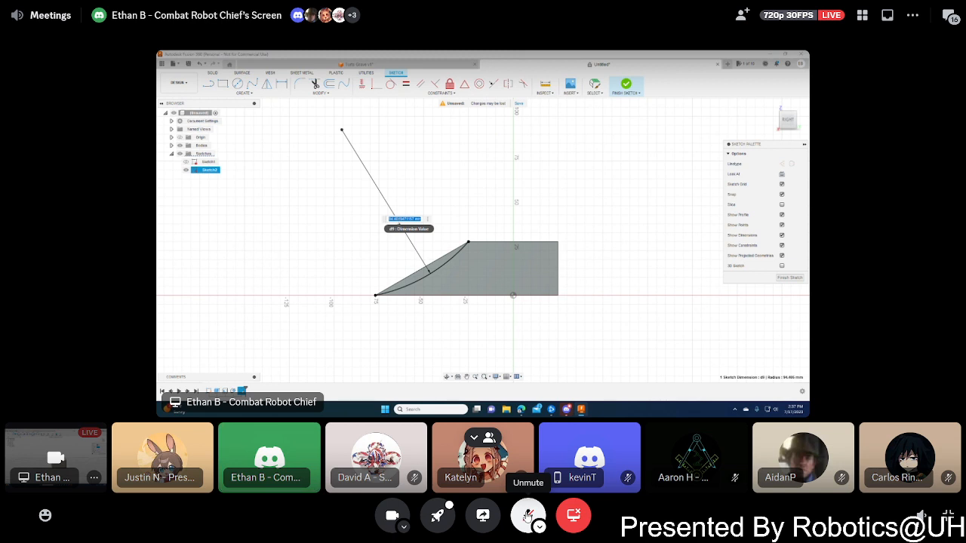
key("Return")
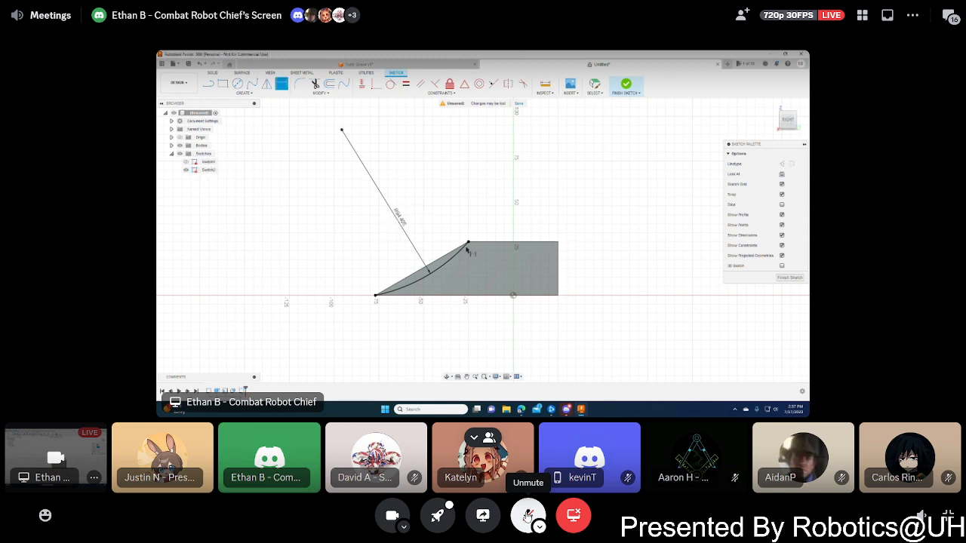
double_click(399, 218)
type("100")
key("Return")
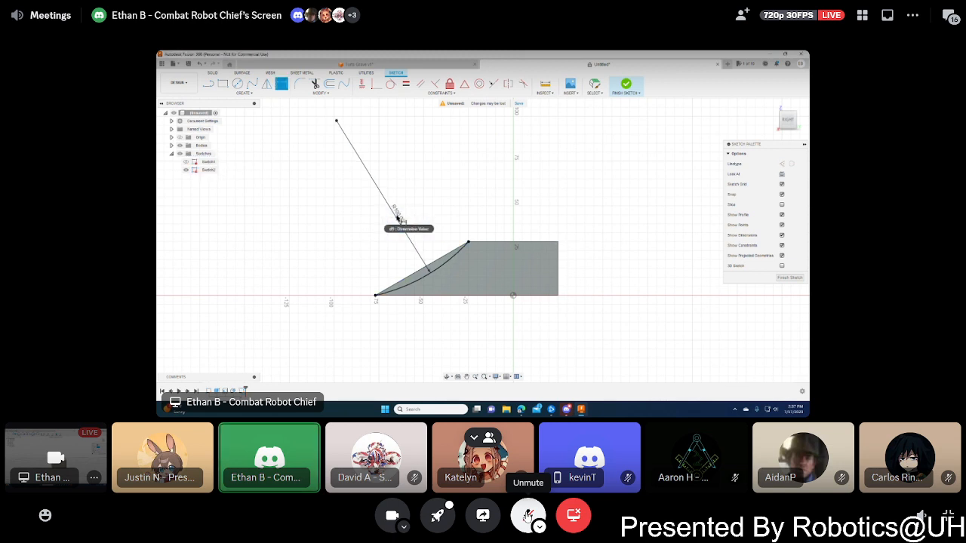
key("Escape")
- Inspect the coincident constraints at the arc's upper and lower endpoints
left_click(468, 242)
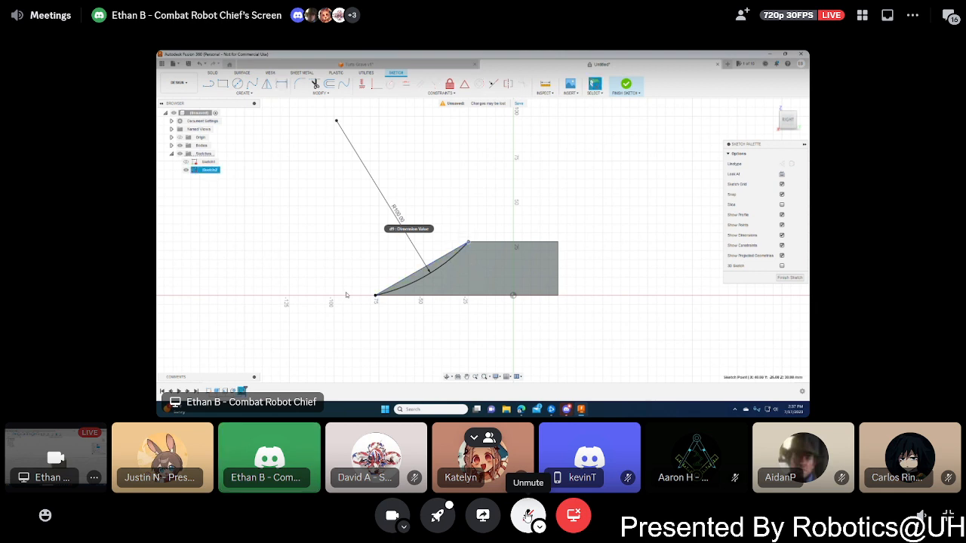
left_click(462, 249)
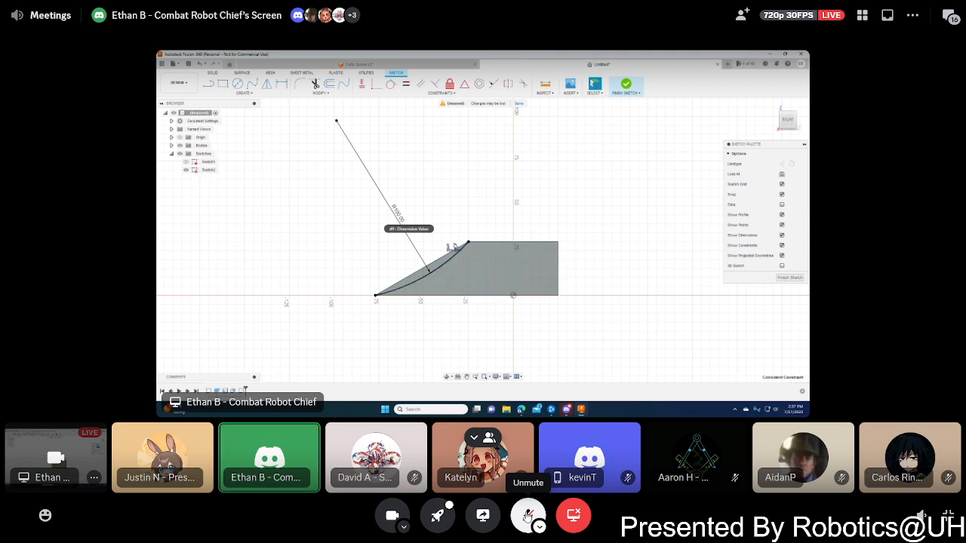
left_click(460, 249)
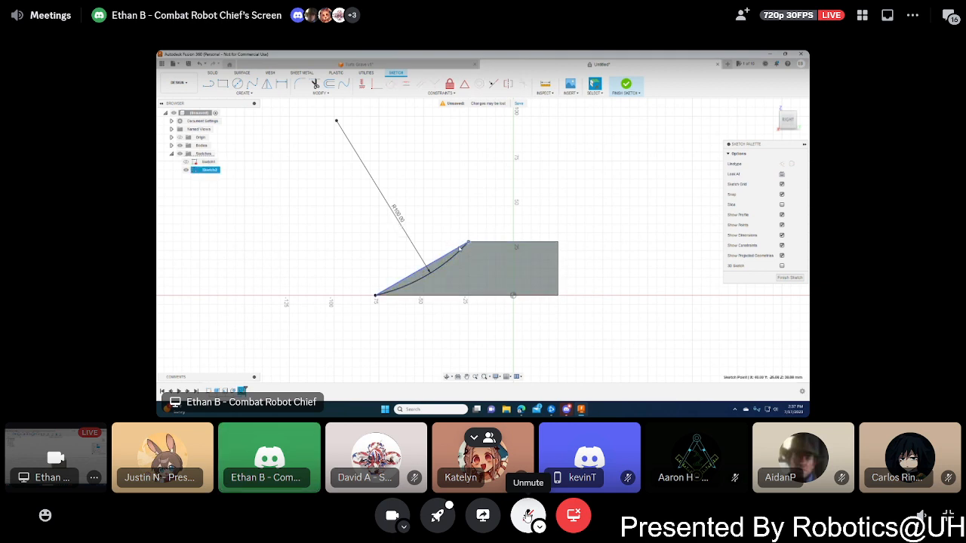
left_click(362, 302)
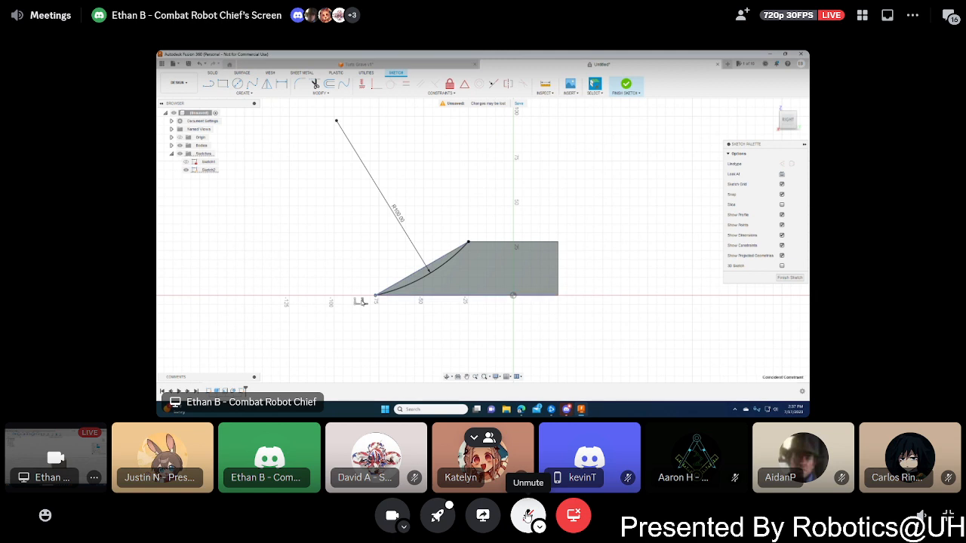
left_click(376, 296)
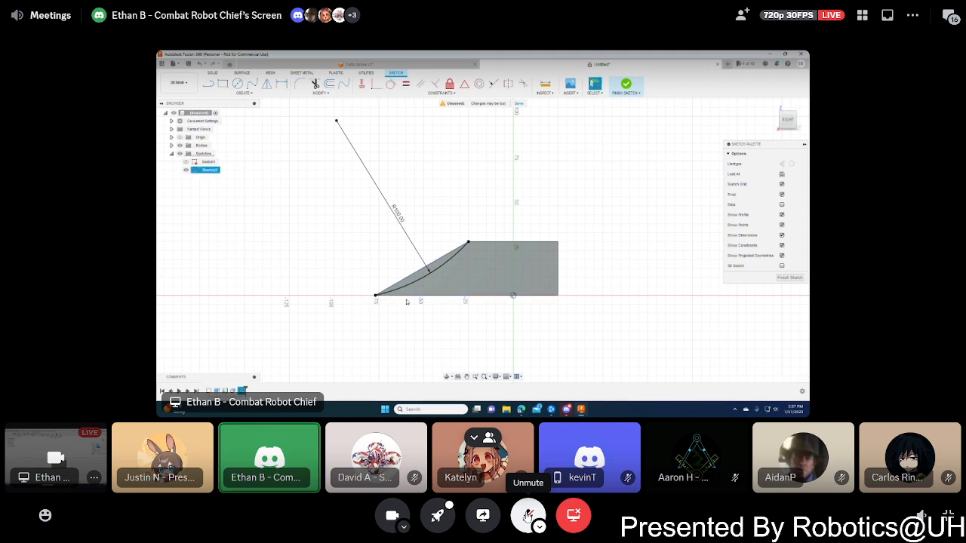
left_click(454, 249)
- Close the arc profile with a line between its two endpoints and finish the sketch
left_click(208, 84)
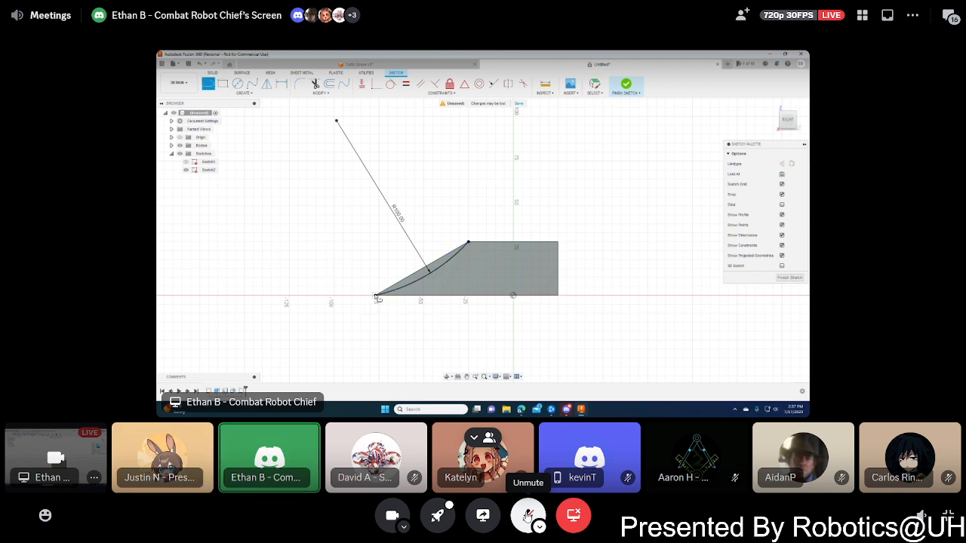
left_click(375, 295)
left_click(467, 244)
middle_click_drag(414, 291, 476, 294, "shift")
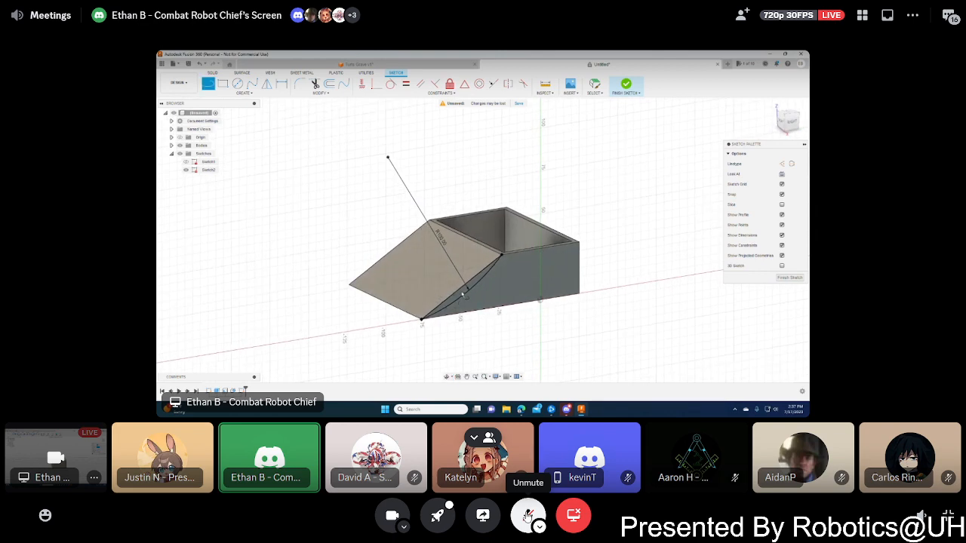
left_click(626, 85)
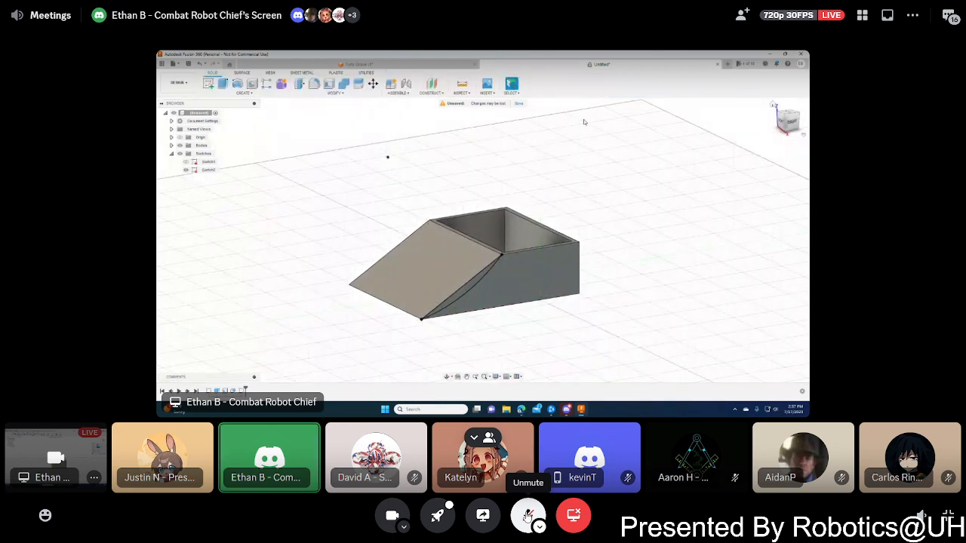
- Extrude the closed arc profile with extent type To Object, ending at the box's opposite side face
key("e")
left_click(465, 290)
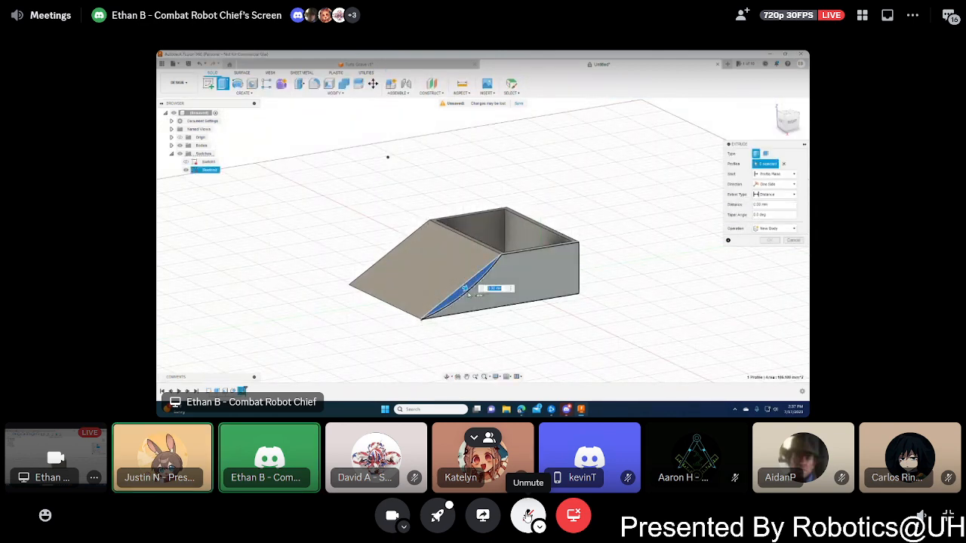
left_click(777, 194)
left_click(765, 209)
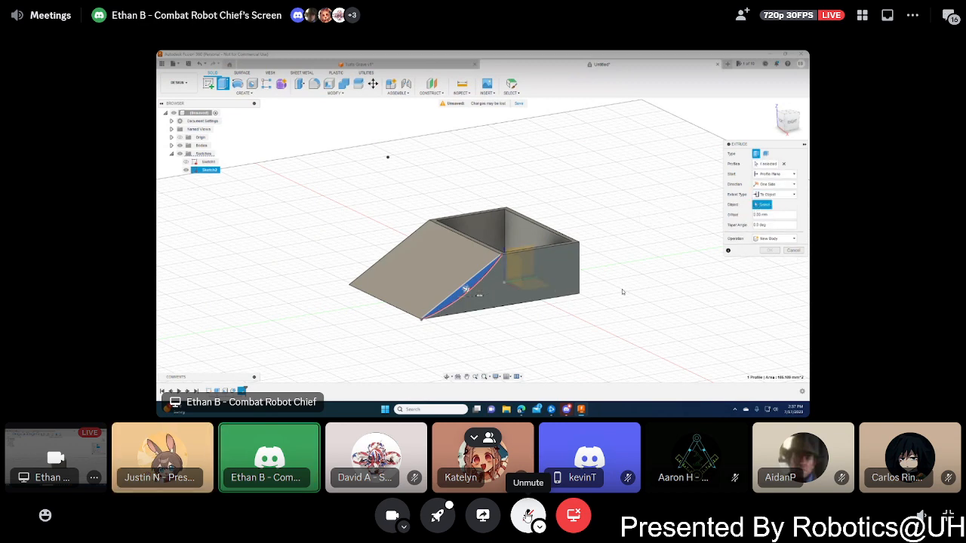
middle_click_drag(691, 232, 442, 266, "shift")
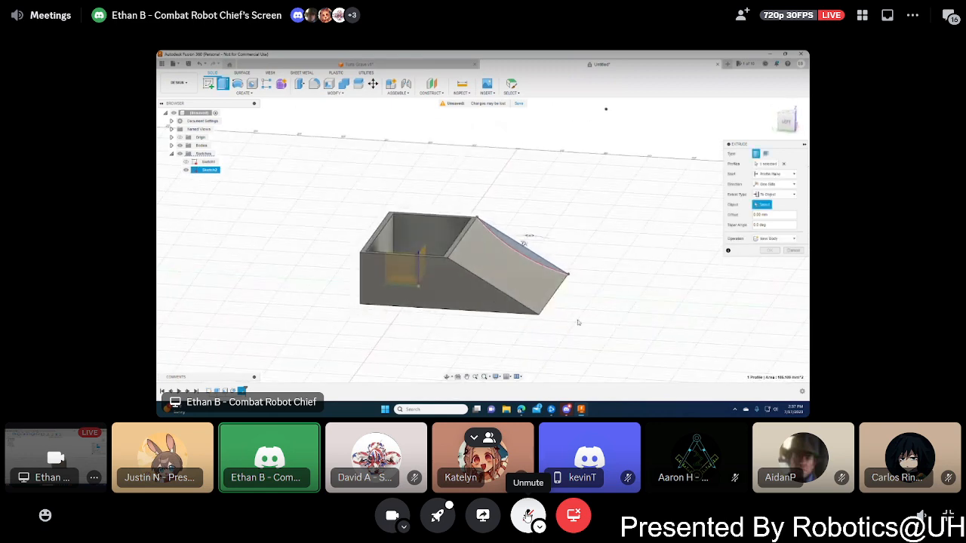
left_click(440, 271)
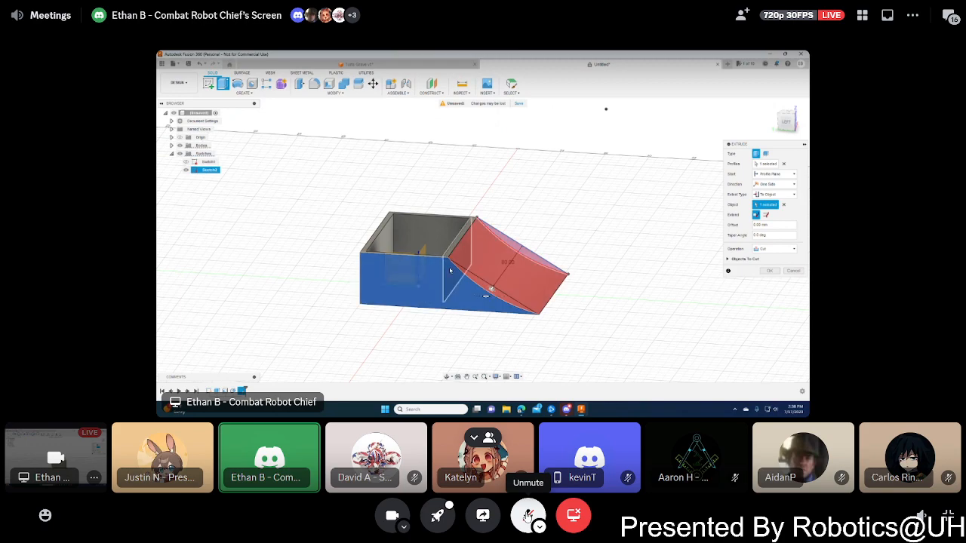
- Review the extrude's operation options and choose Cut
middle_click_drag(441, 270, 376, 252, "shift")
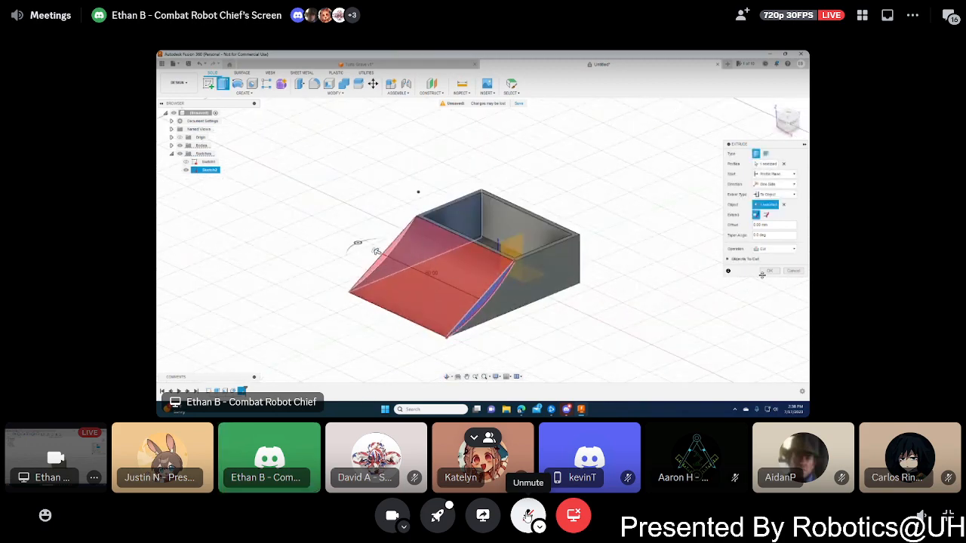
left_click(773, 249)
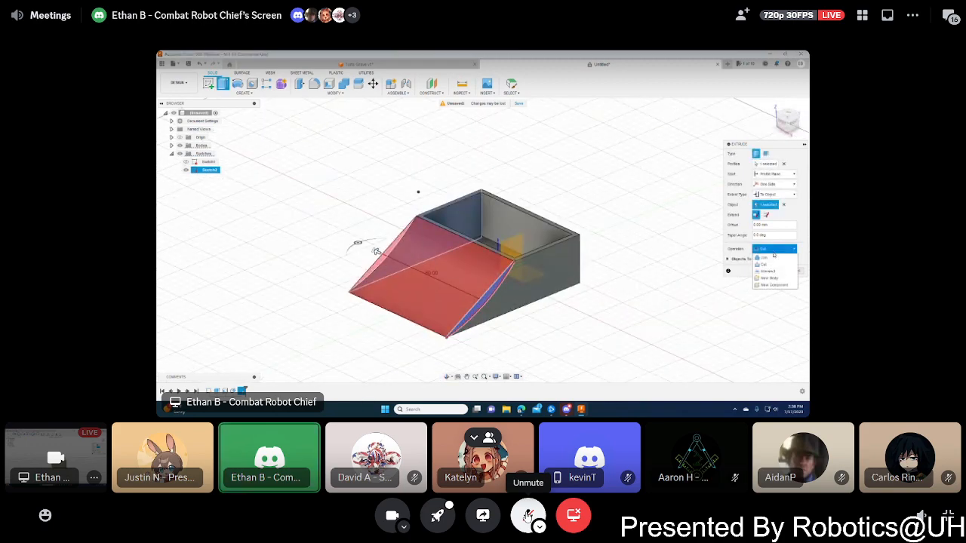
left_click(768, 265)
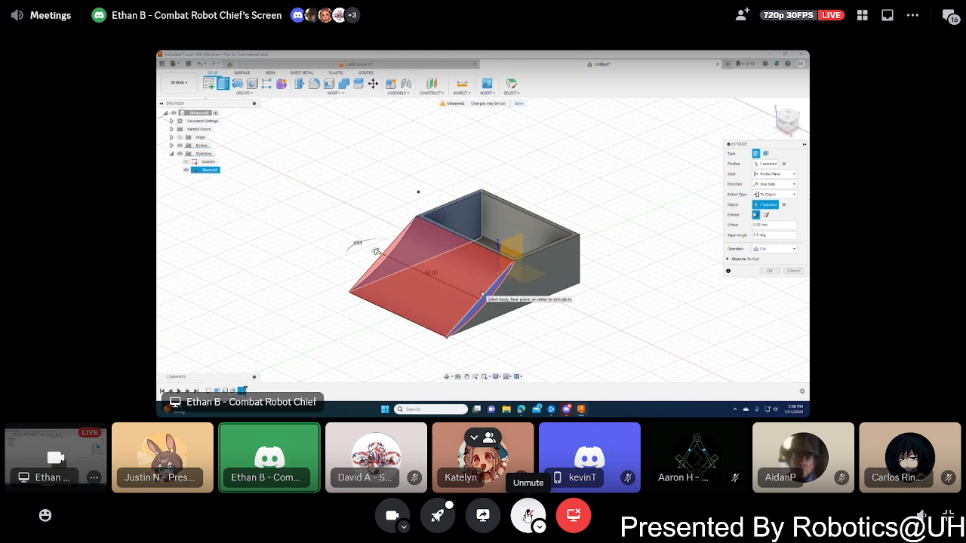
left_click(774, 251)
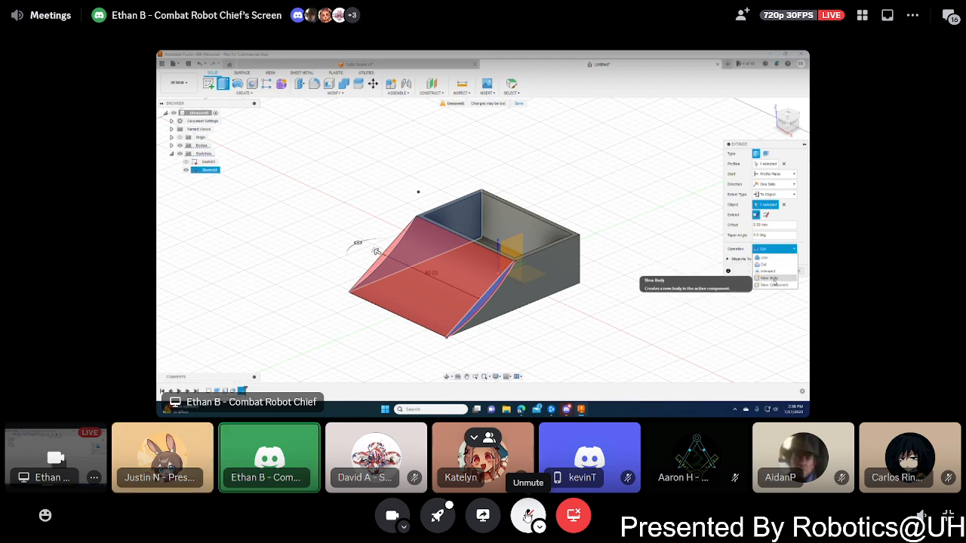
left_click(763, 264)
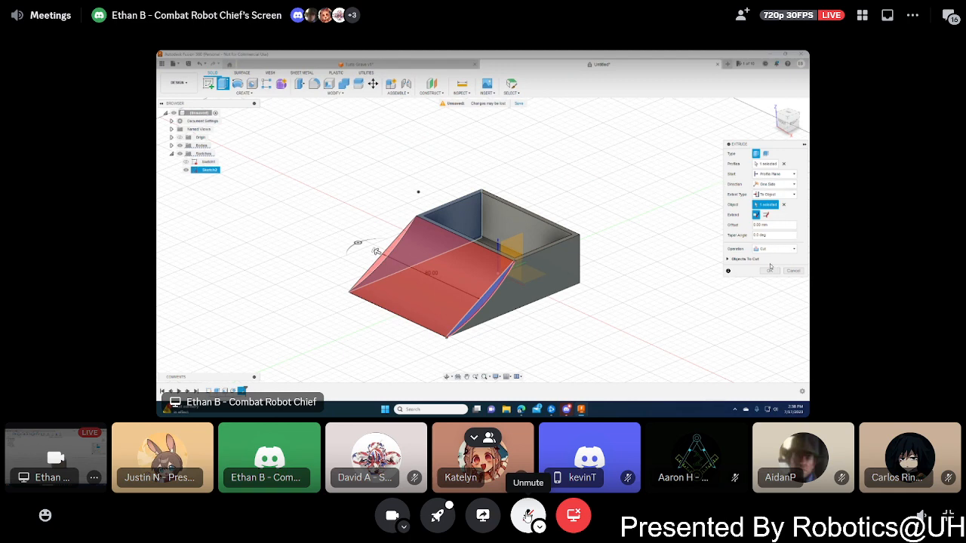
- Preview the extrude with the Intersect operation and return it to Cut
left_click(774, 249)
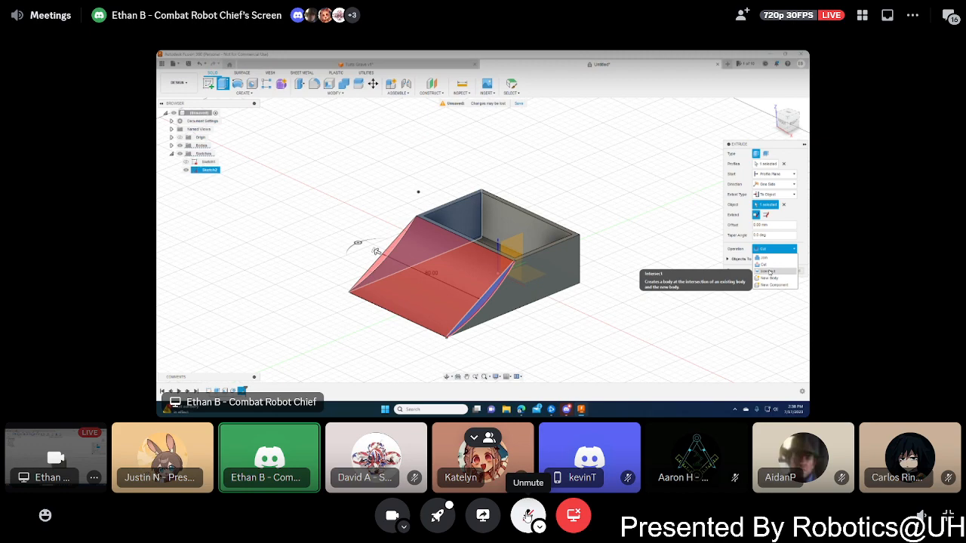
left_click(769, 271)
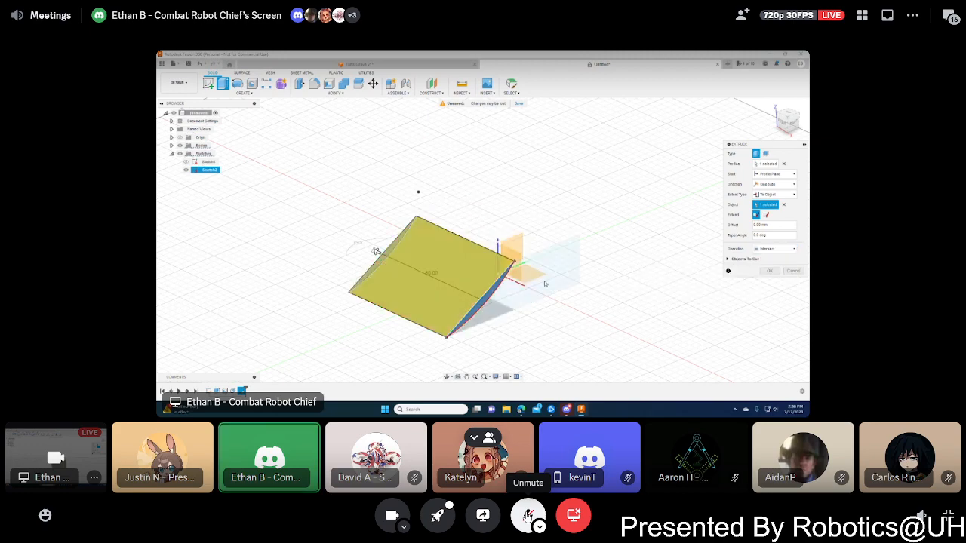
mouse_move(545, 284)
middle_mouse_down("shift")
mouse_move(523, 271)
mouse_move(547, 284)
middle_mouse_up("shift")
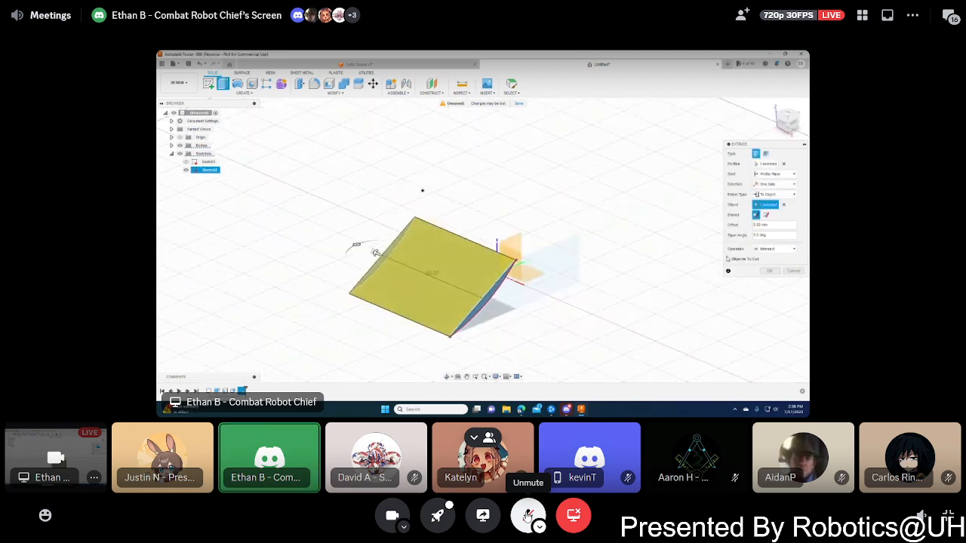
left_click(769, 249)
left_click(769, 264)
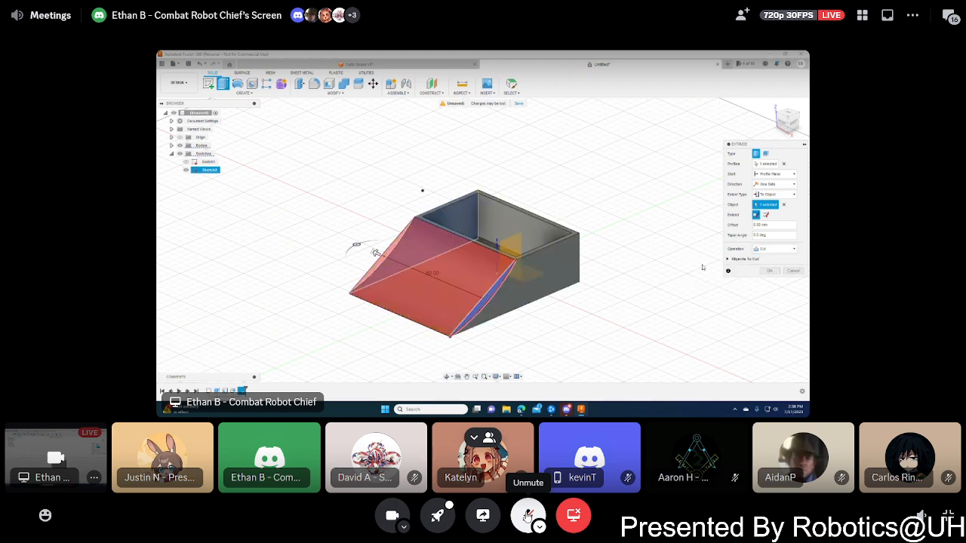
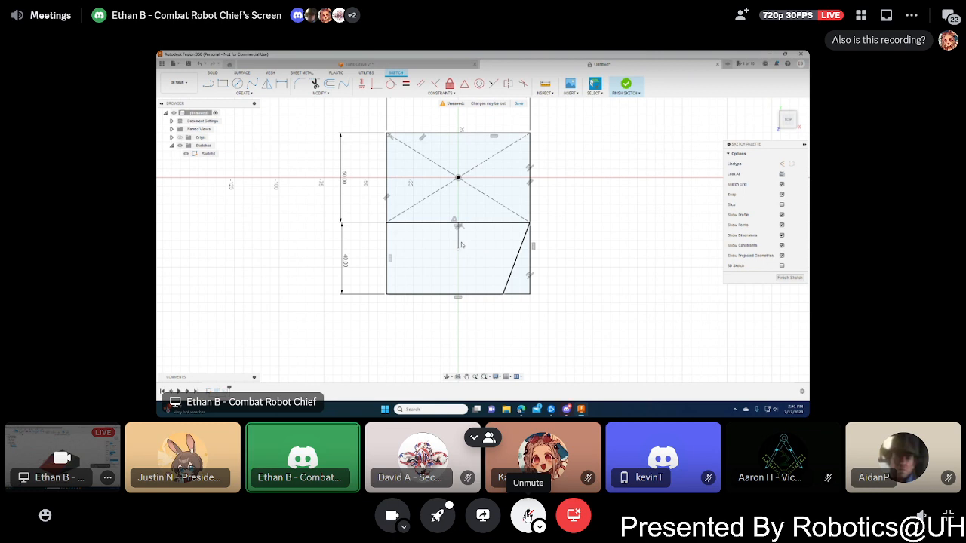
- Convert the short vertical centre line in the lower rectangle to construction geometry
left_click(458, 241)
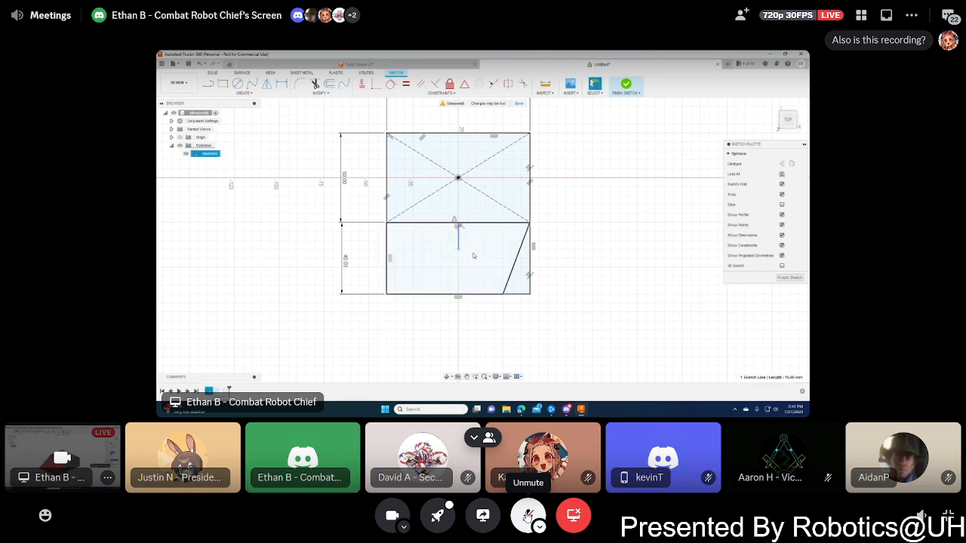
key("x")
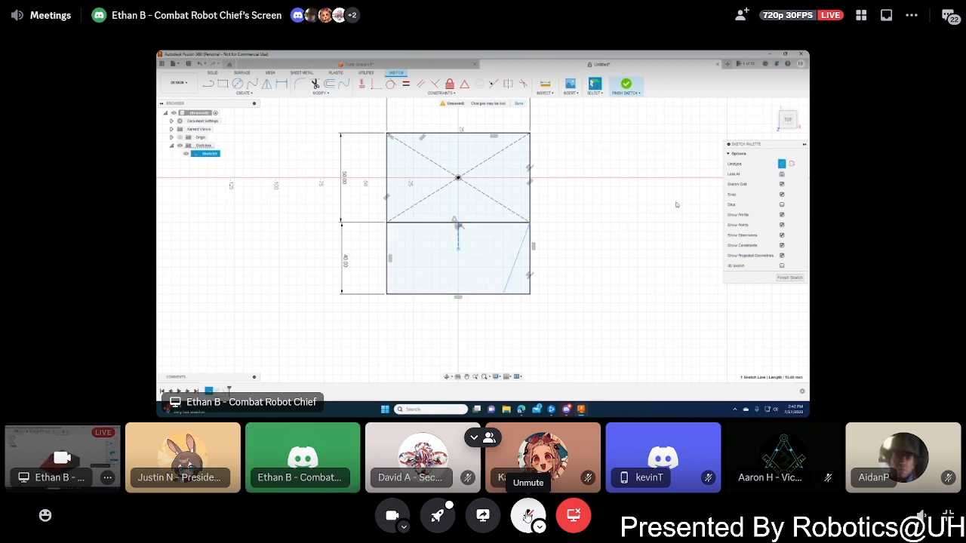
left_click(676, 205)
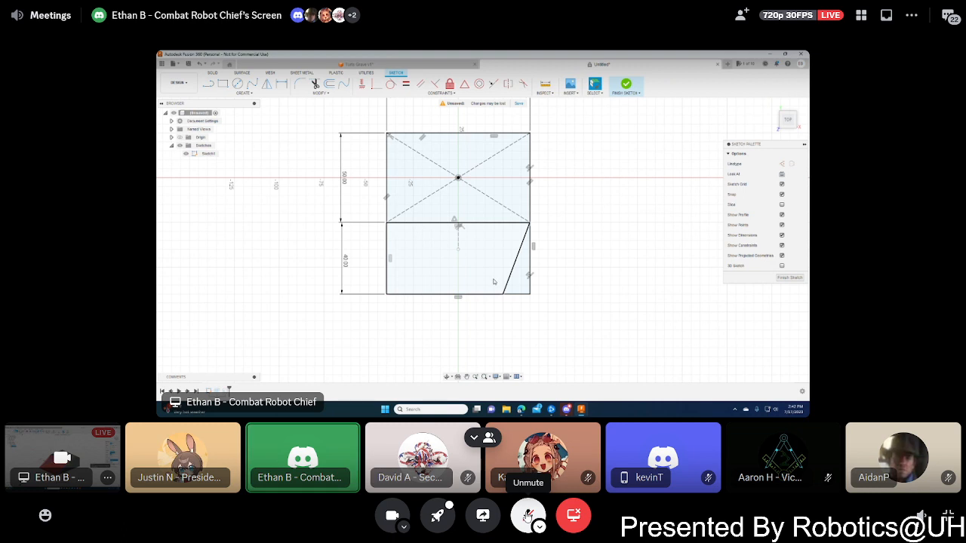
- Mirror the slanted line in the lower rectangle about the short vertical construction line
left_click(267, 84)
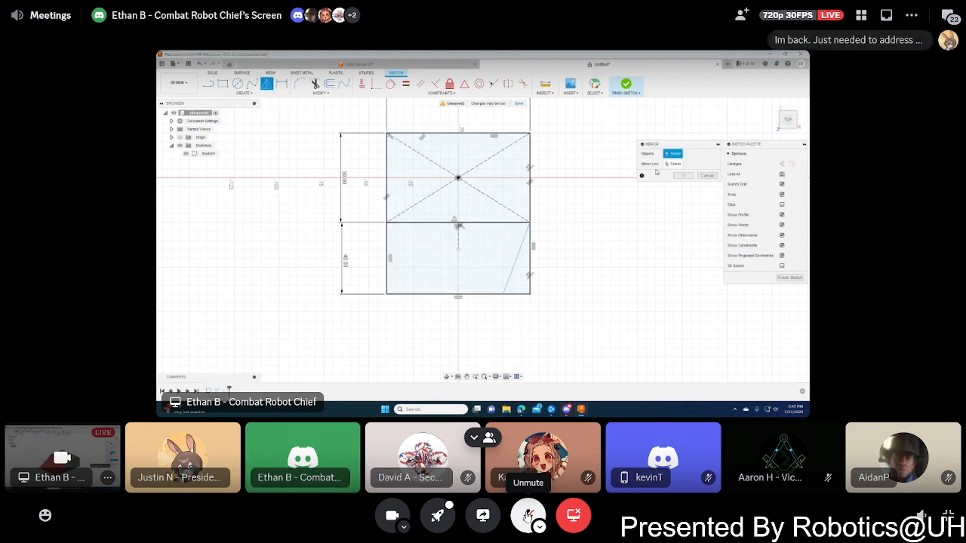
left_click(518, 262)
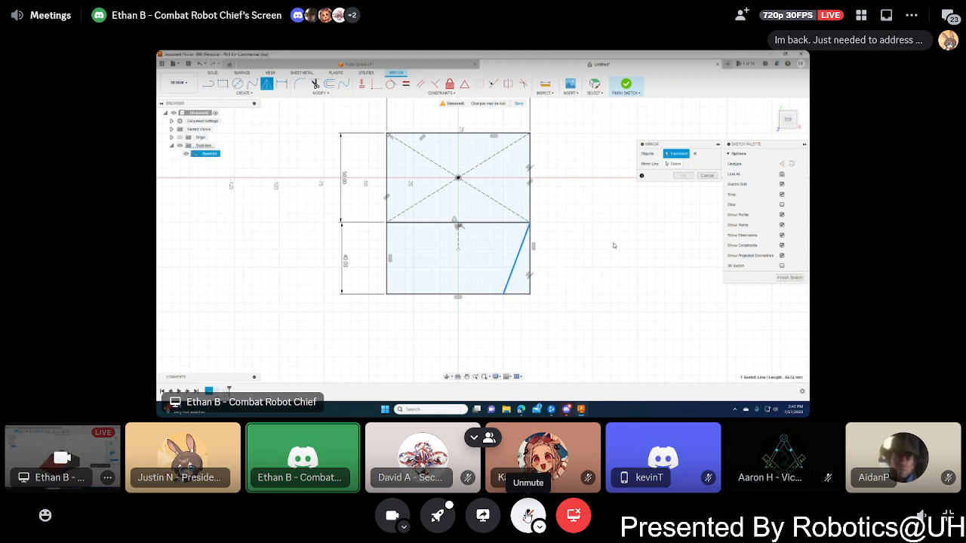
left_click(675, 164)
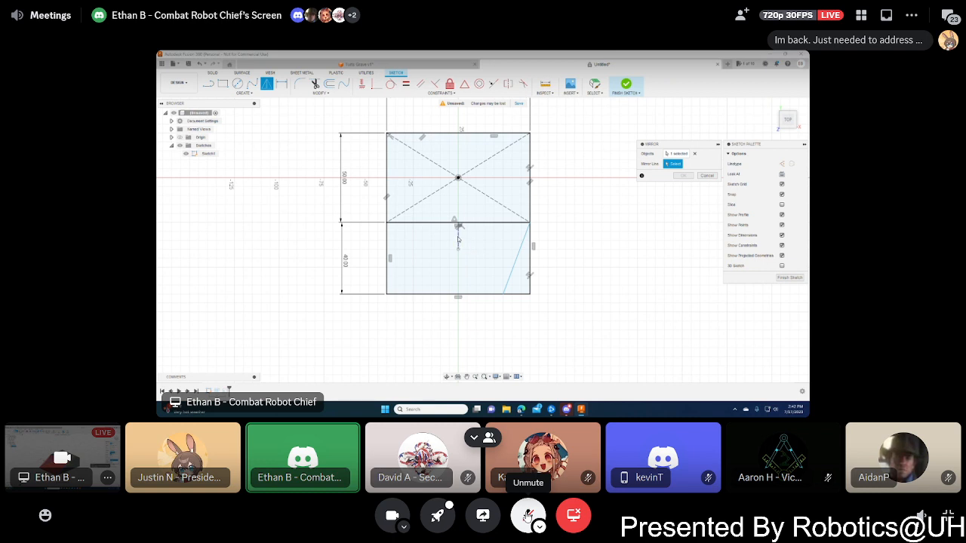
left_click(458, 239)
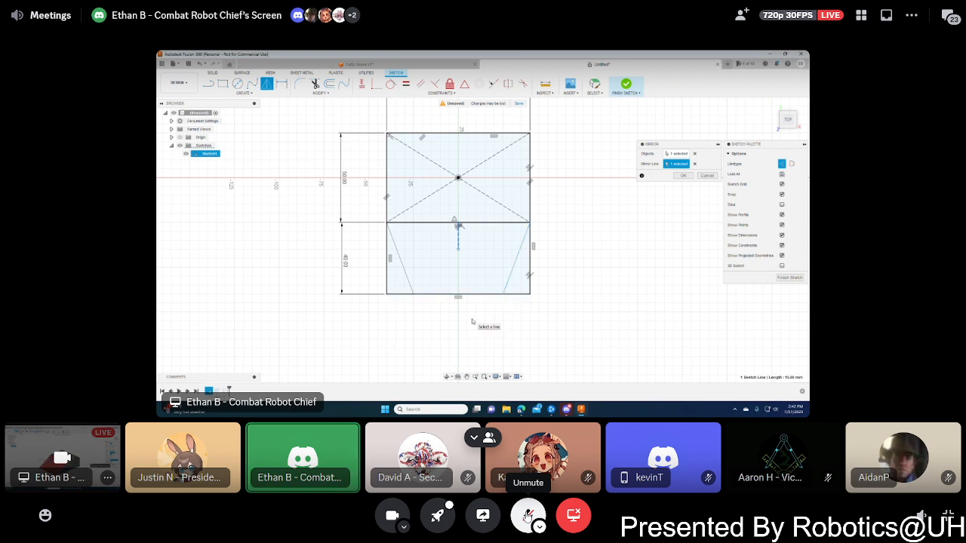
key("Return")
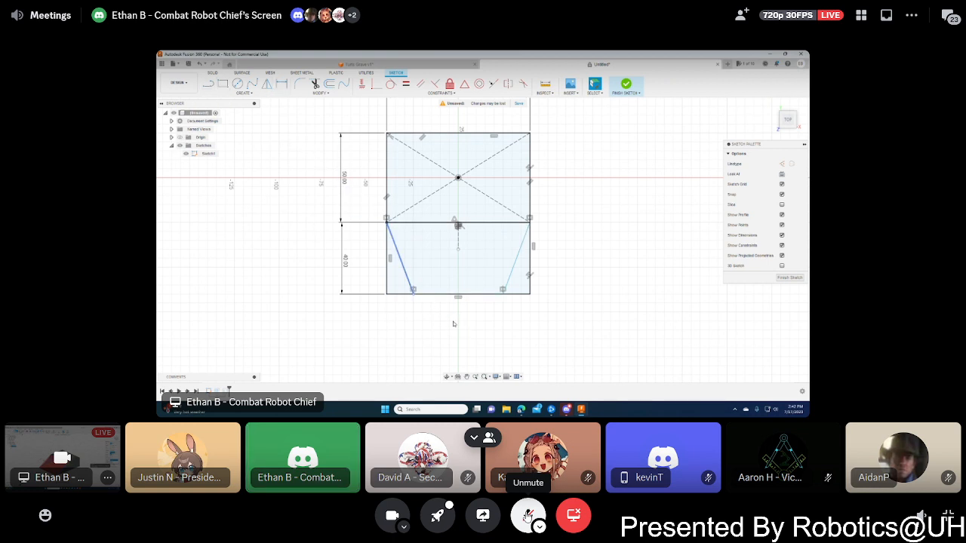
- Dimension the horizontal gap between the original slanted line's lower end and the rectangle's nearest corner at 15 mm
key("d")
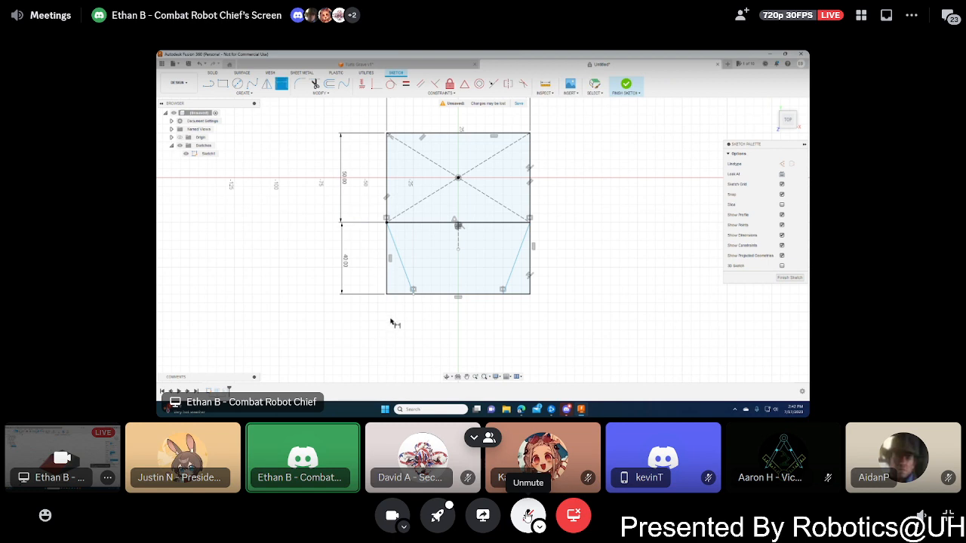
key("Escape")
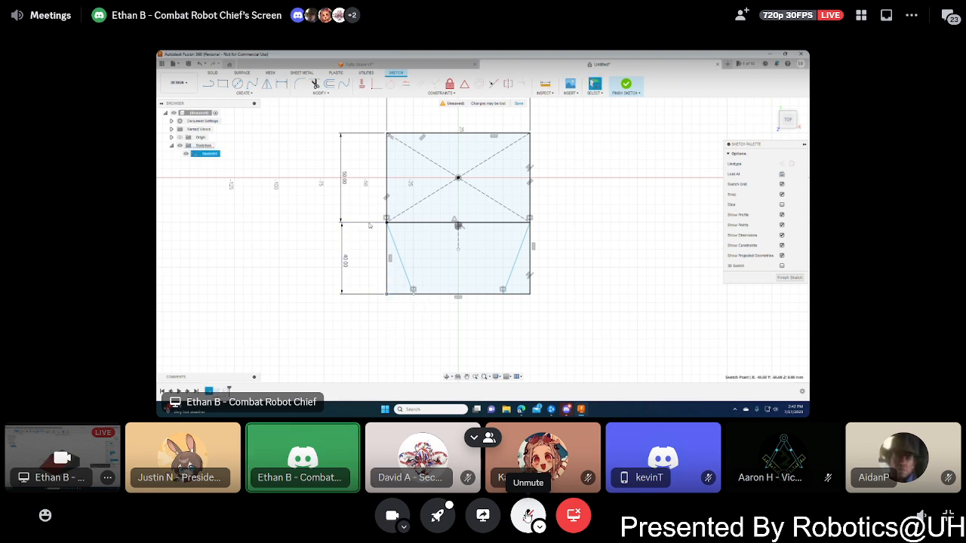
left_click(281, 83)
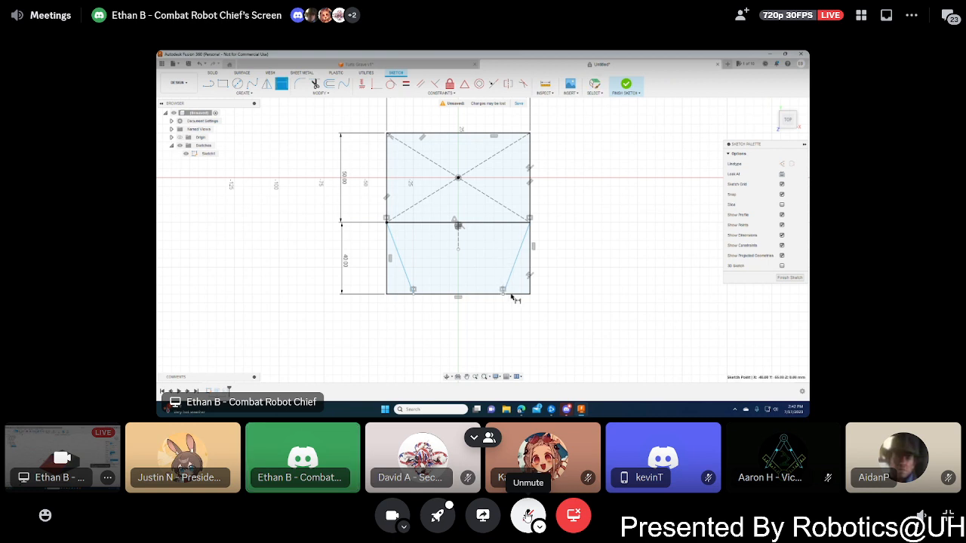
left_click(510, 297)
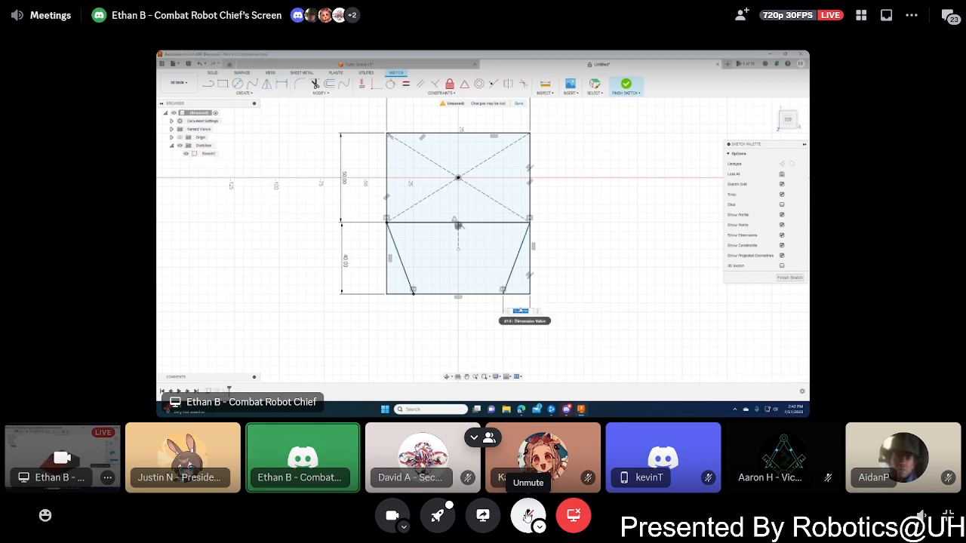
key("Return")
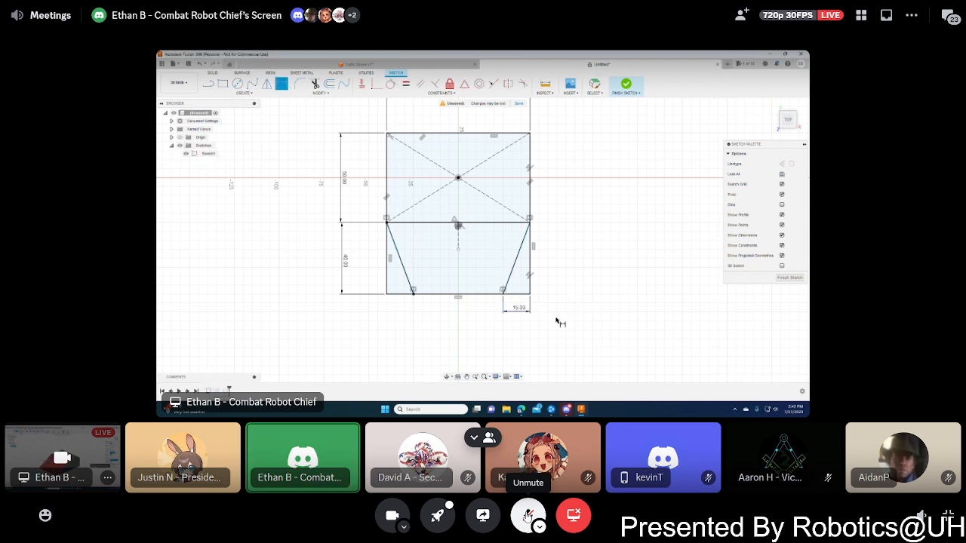
left_click(242, 93)
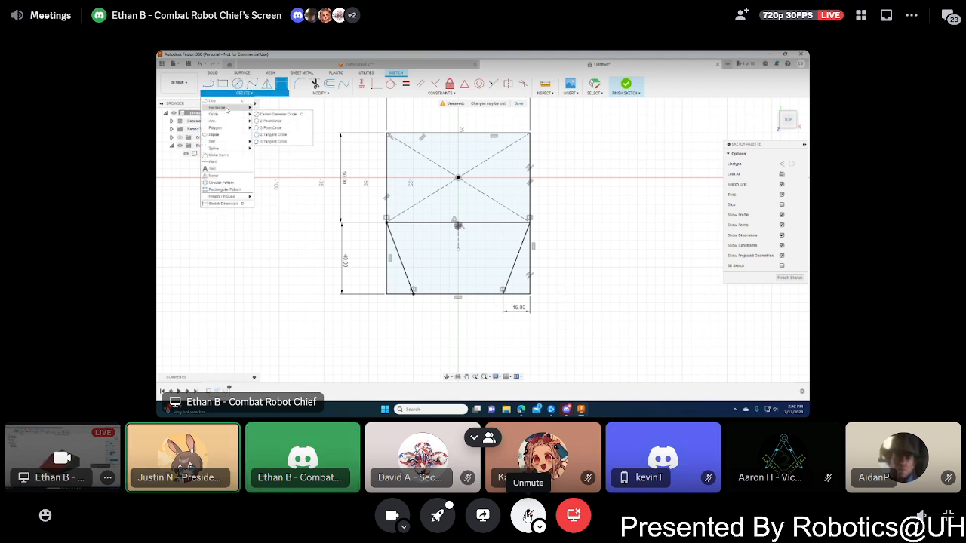
mouse_move(229, 122)
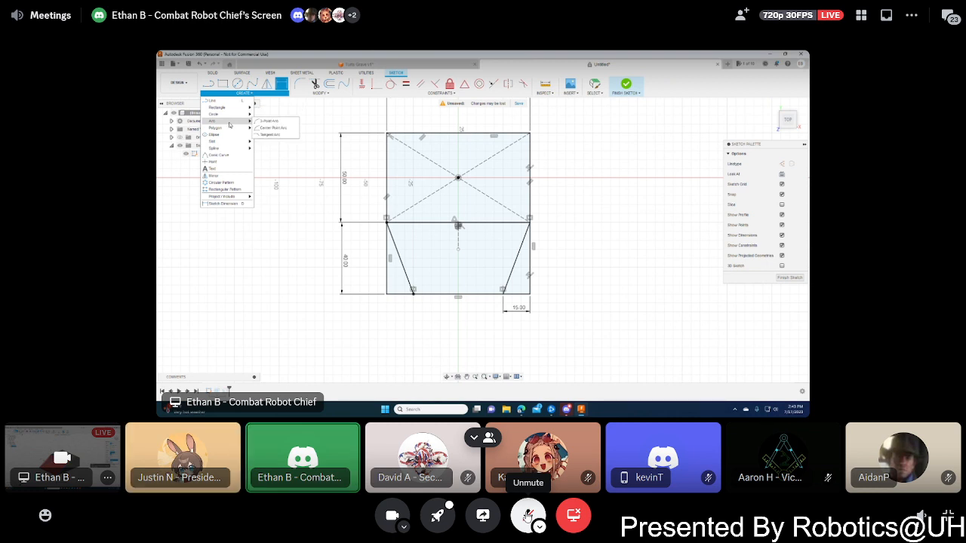
key("Escape")
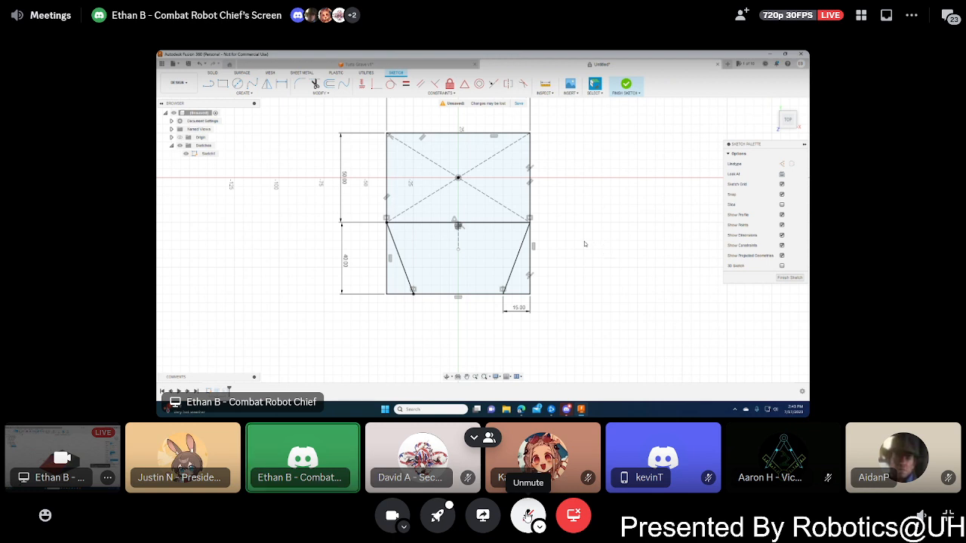
left_click(486, 223)
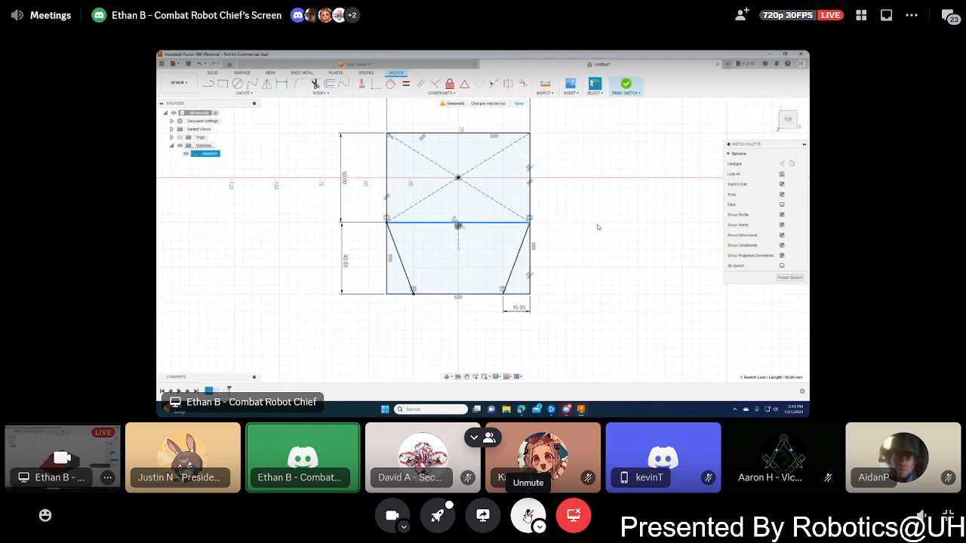
left_click(294, 143)
- Draw a three-point arc between the endpoints of the original slanted line, bowing towards the sketch's centre, and adjust its curvature
left_click(226, 92)
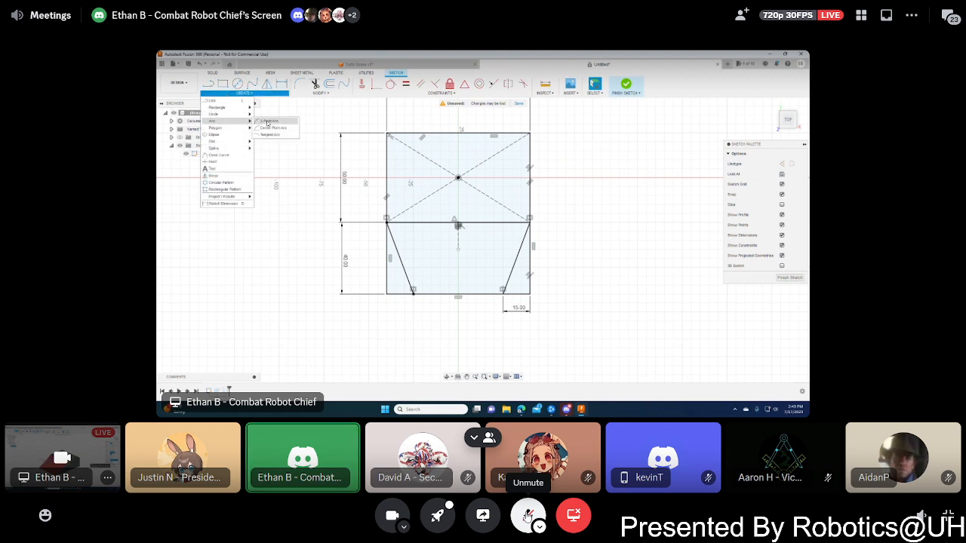
left_click(268, 123)
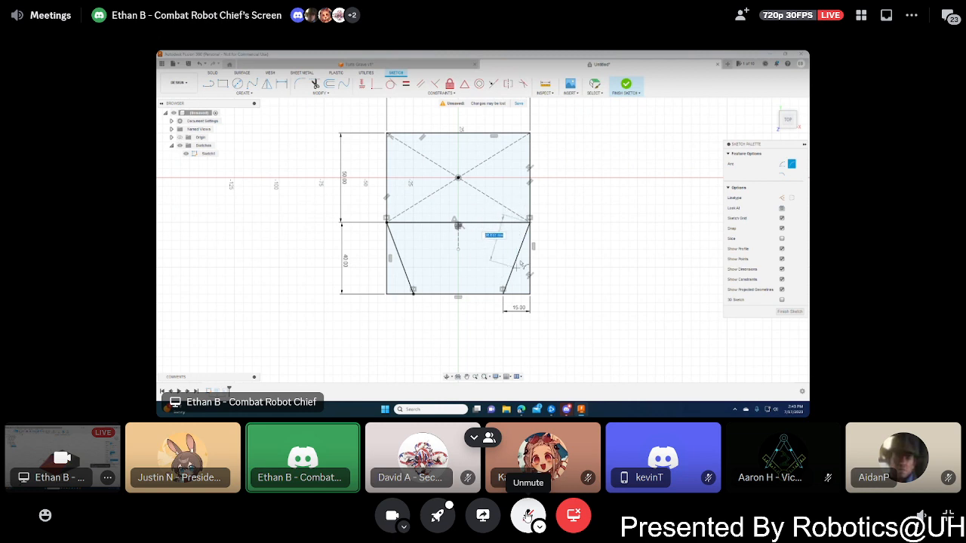
left_click(531, 220)
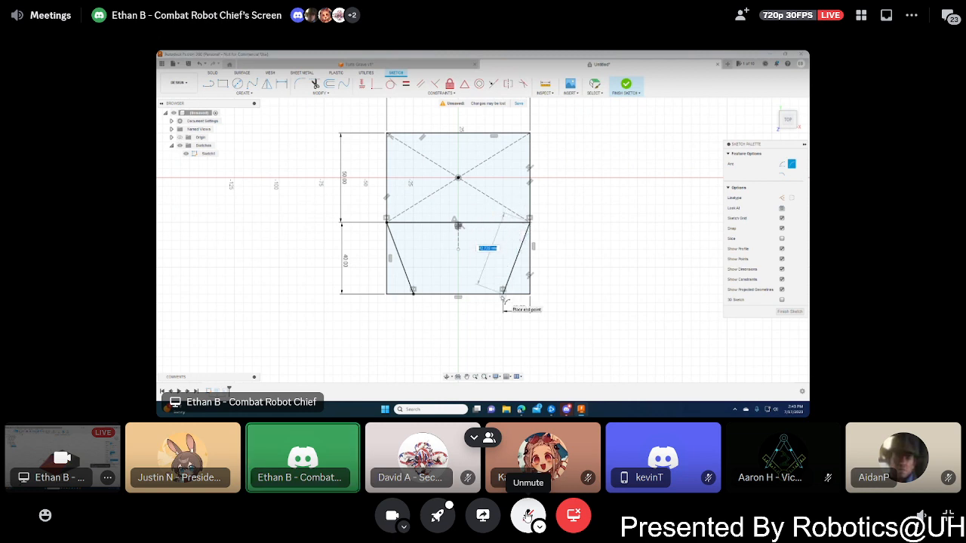
left_click(502, 296)
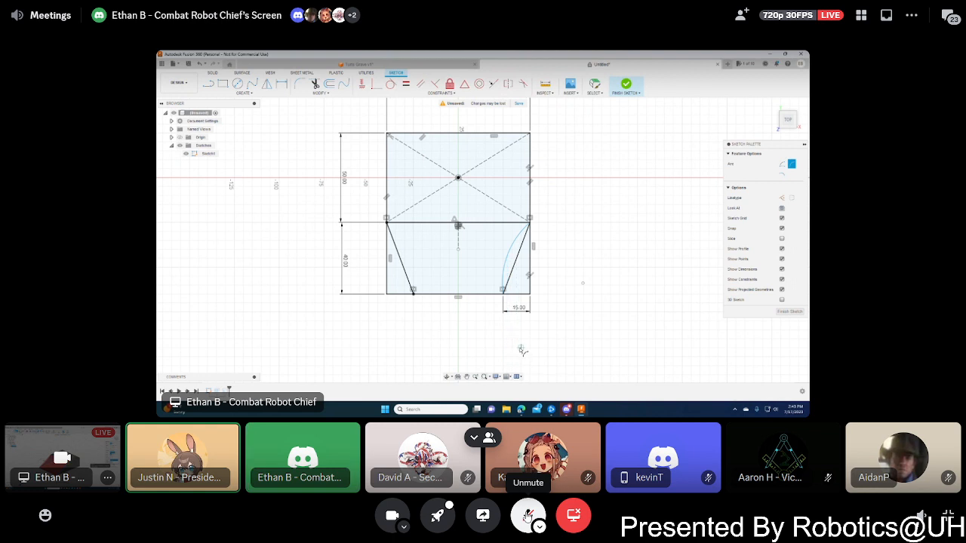
key("Escape")
left_click_drag(506, 261, 513, 259)
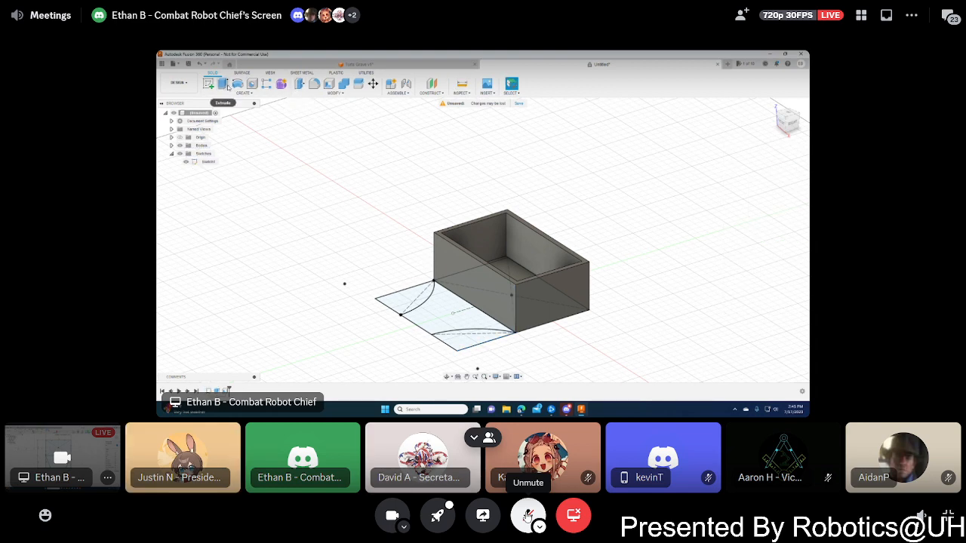
- Draft the box side face above the arc sketch so it slopes outward, using the top rim face as the pull direction
left_click(334, 93)
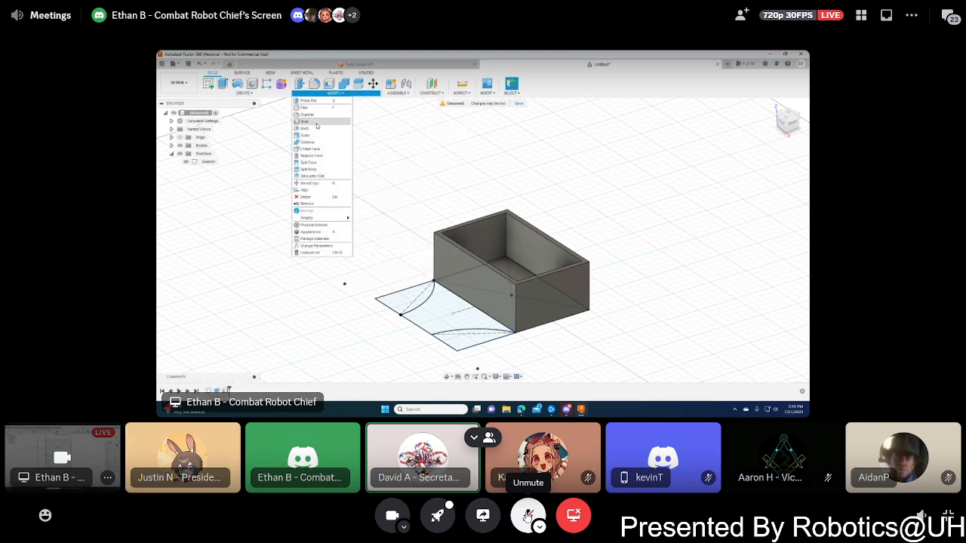
left_click(316, 128)
left_click(456, 245)
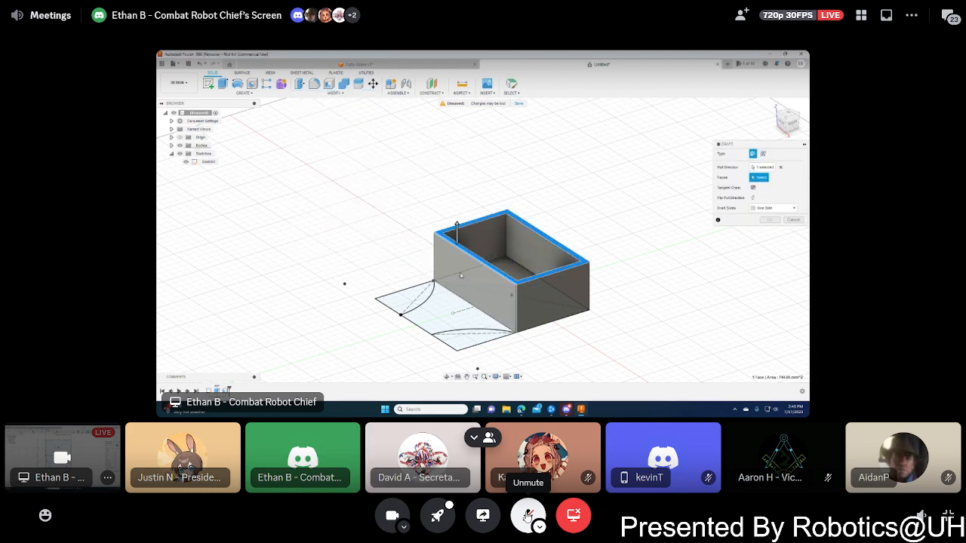
left_click(491, 289)
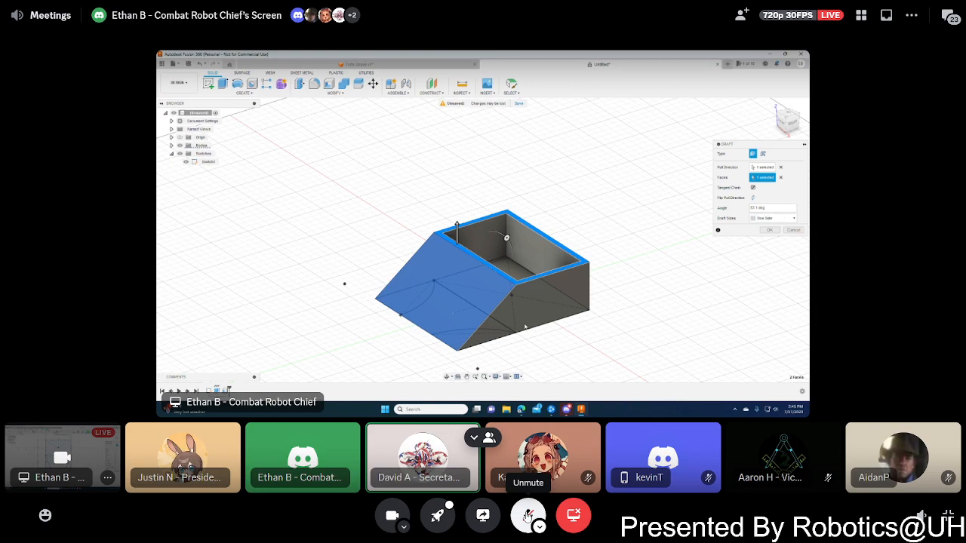
middle_click_drag(525, 325, 516, 354, "shift")
left_click(770, 231)
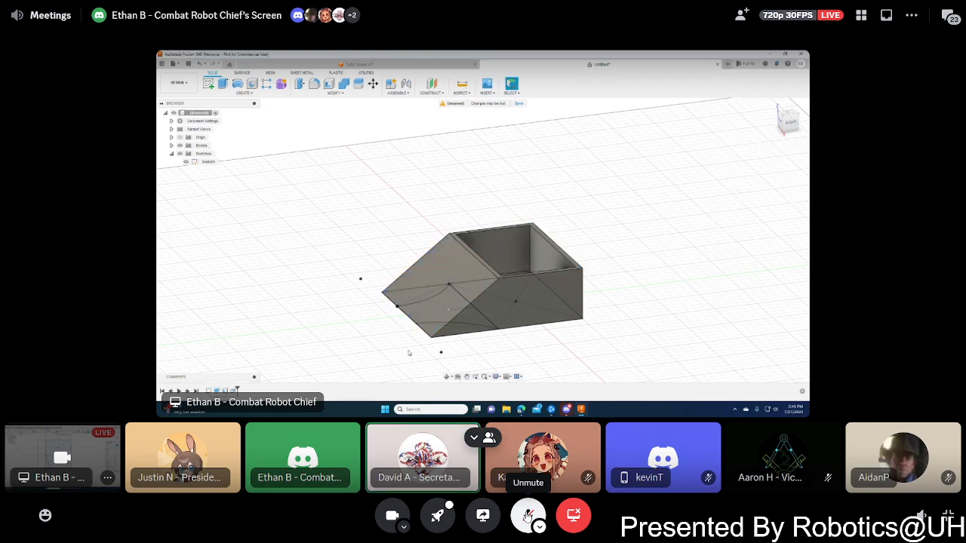
- Extrude-cut the two arc-bounded corner profiles on the box's underside up to the top rim face, and undo the cut
middle_click_drag(409, 353, 445, 331, "shift")
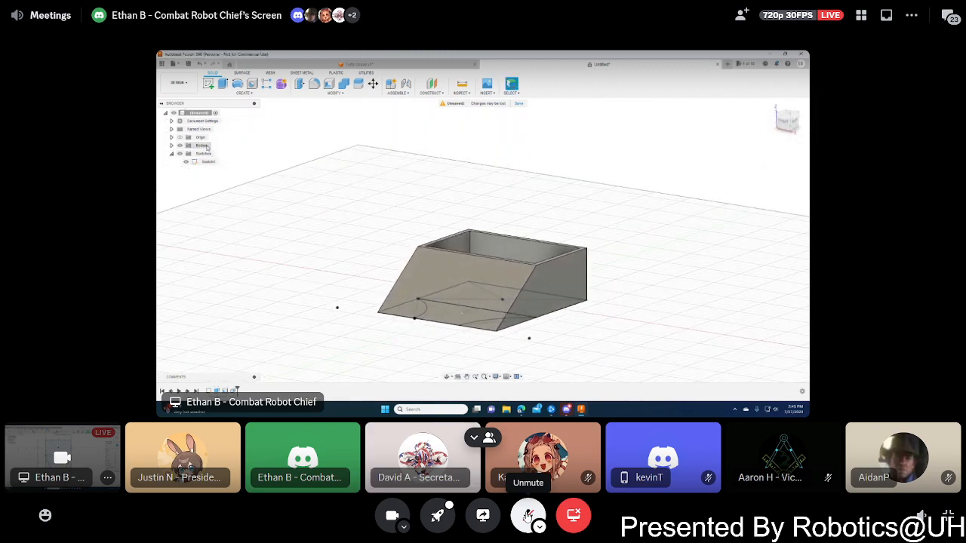
key("e")
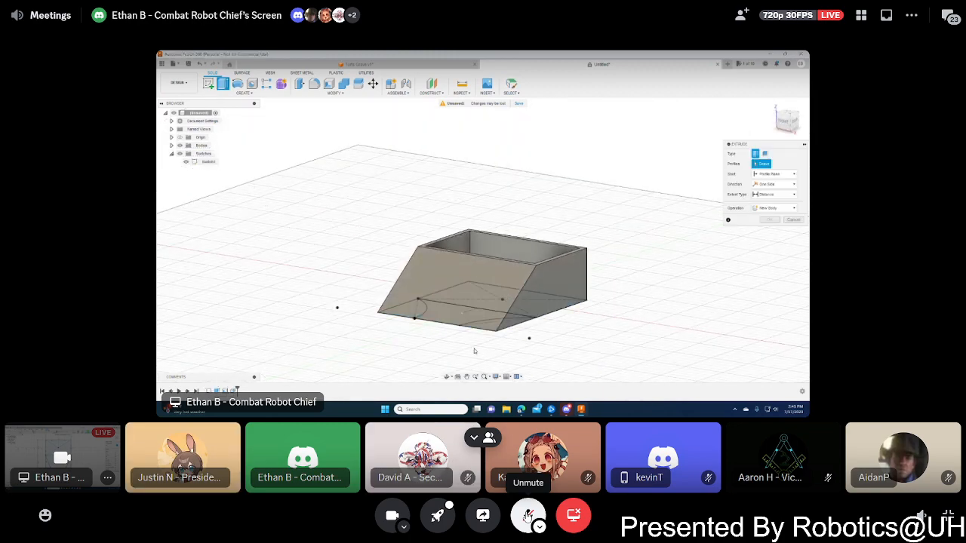
middle_click_drag(475, 348, 468, 286, "shift")
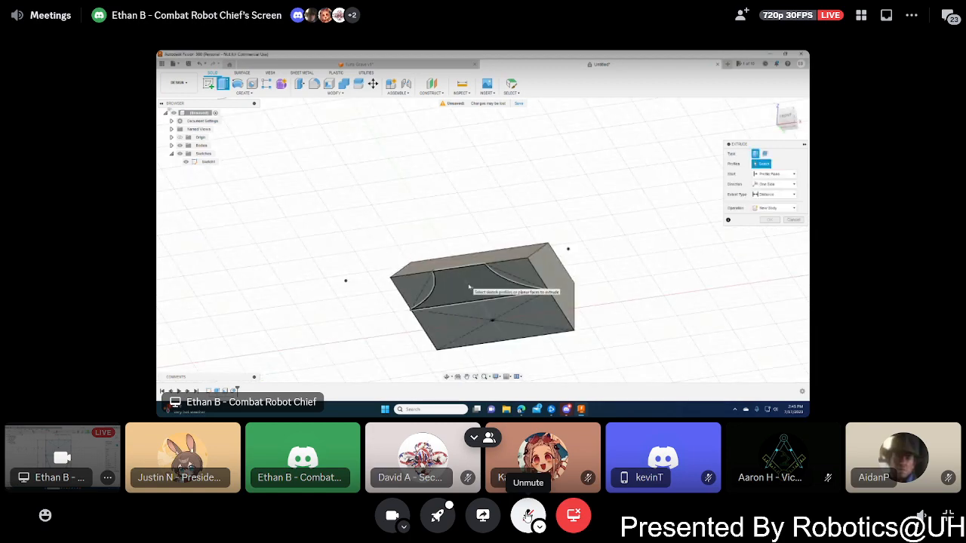
left_click(519, 274)
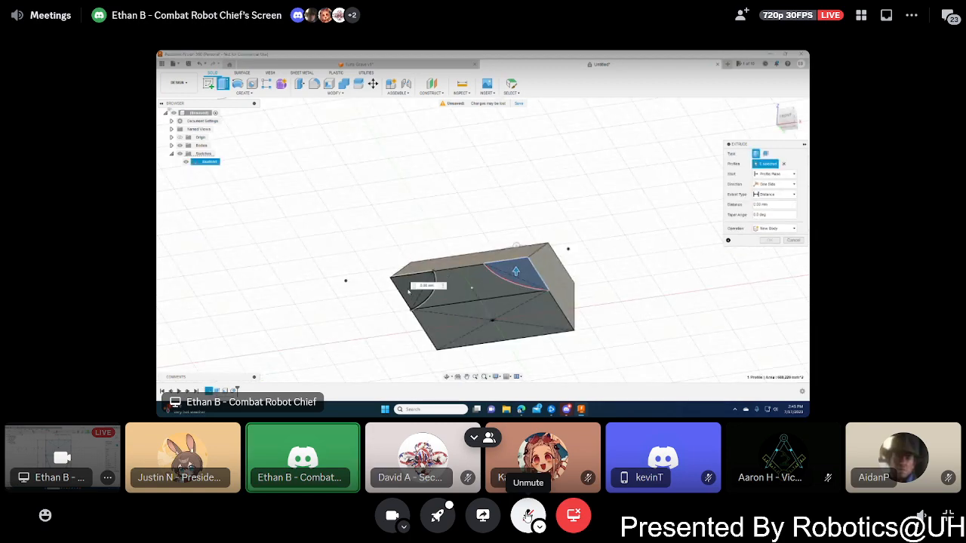
left_click(408, 291)
middle_click_drag(411, 295, 454, 348, "shift")
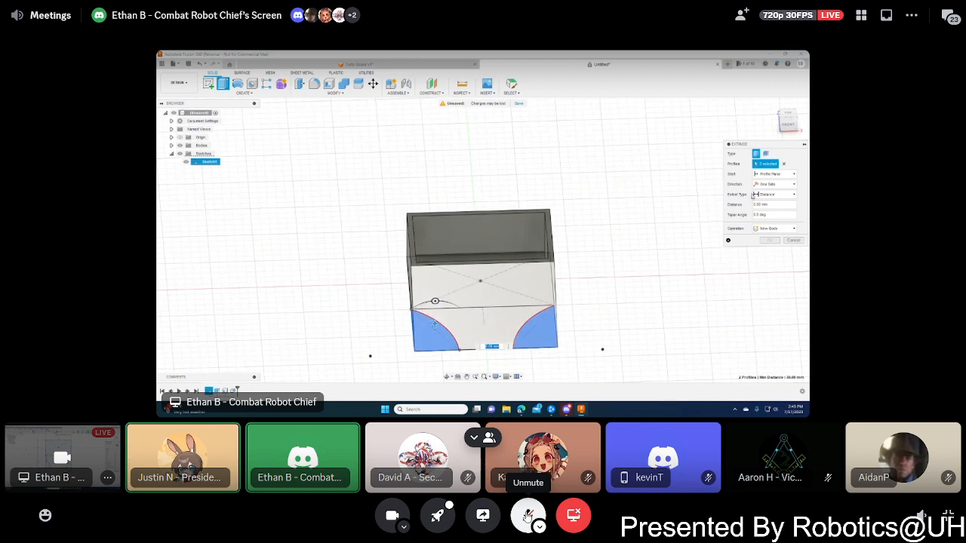
left_click(785, 195)
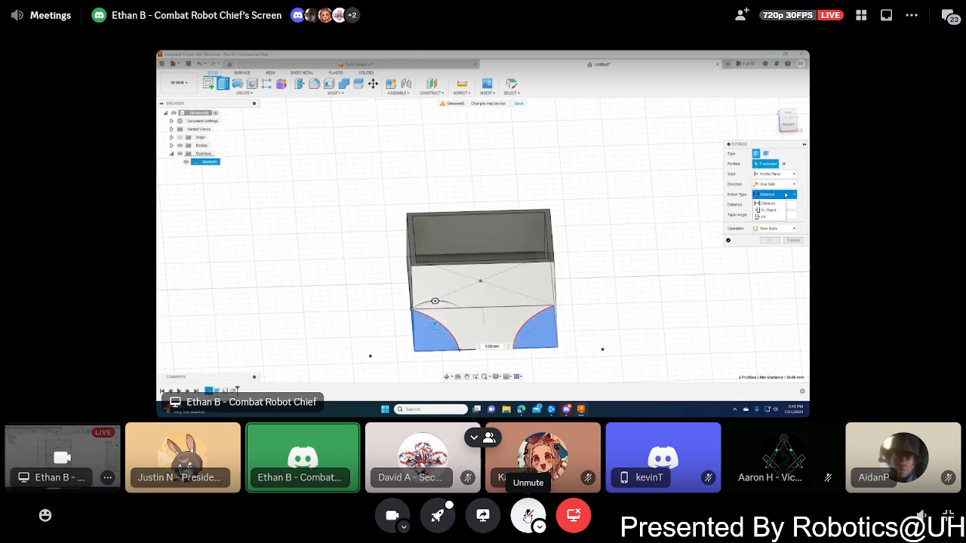
left_click(767, 210)
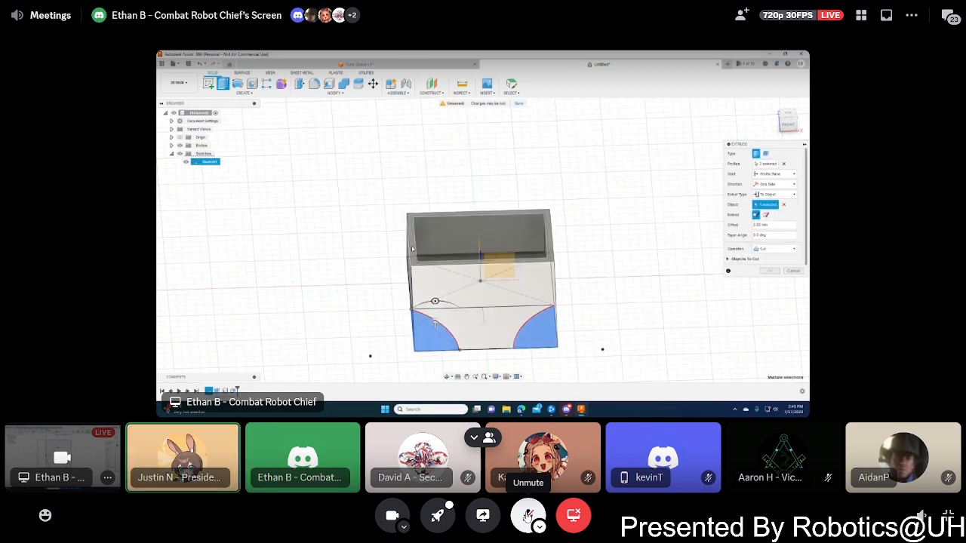
left_click(414, 246)
middle_click_drag(413, 246, 490, 314, "shift")
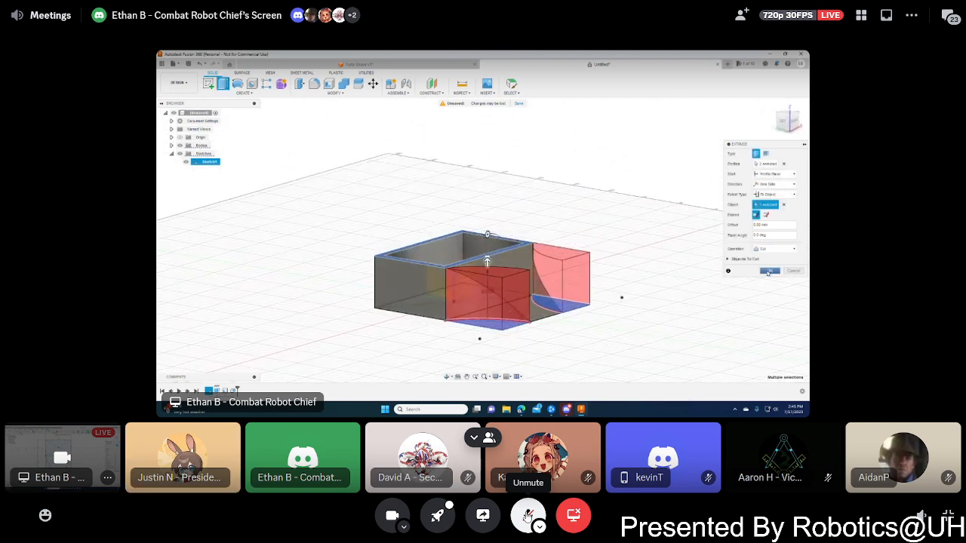
key("Return")
middle_click_drag(578, 332, 495, 327, "shift")
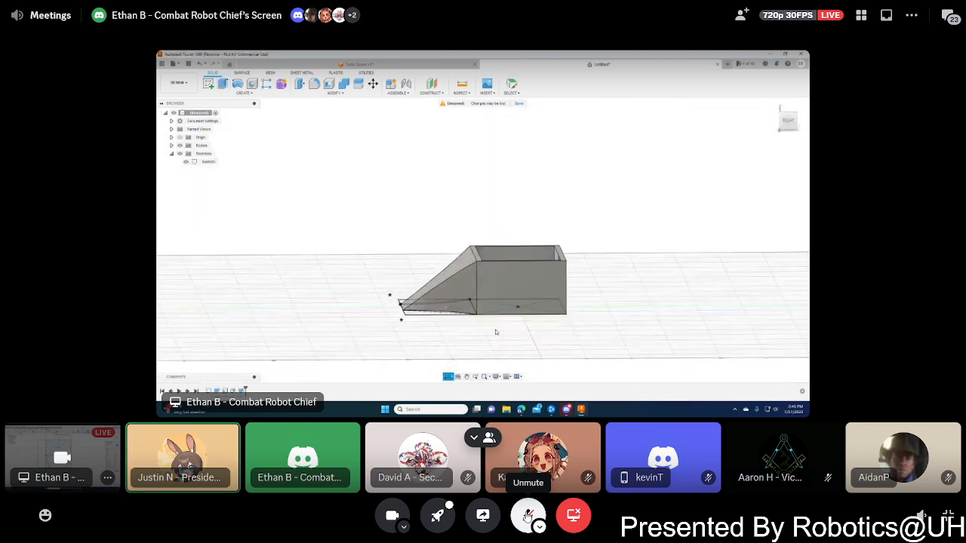
key("ctrl+z")
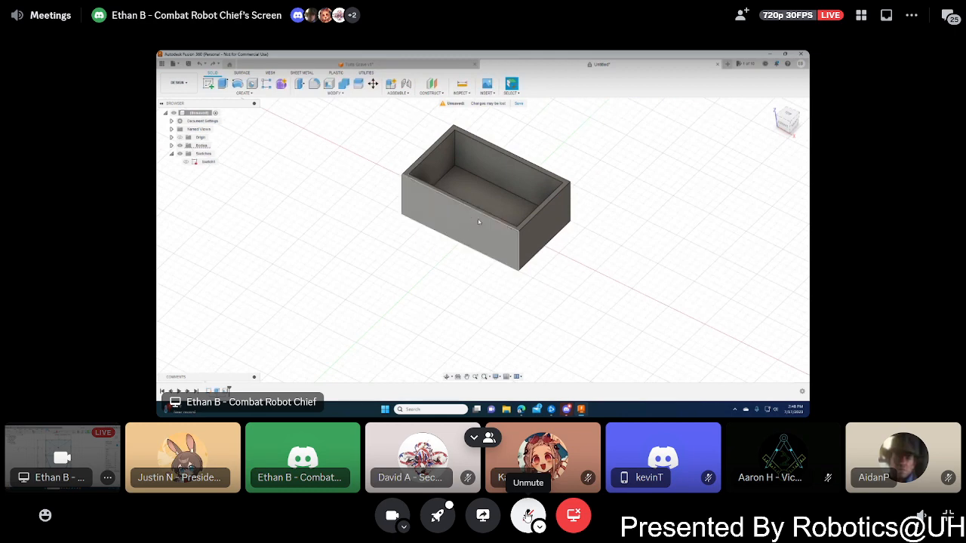
- Sketch a triangle on the box's short end face plane, running about 45 mm outward from the lower corner and closing at the upper corner
right_click(528, 238)
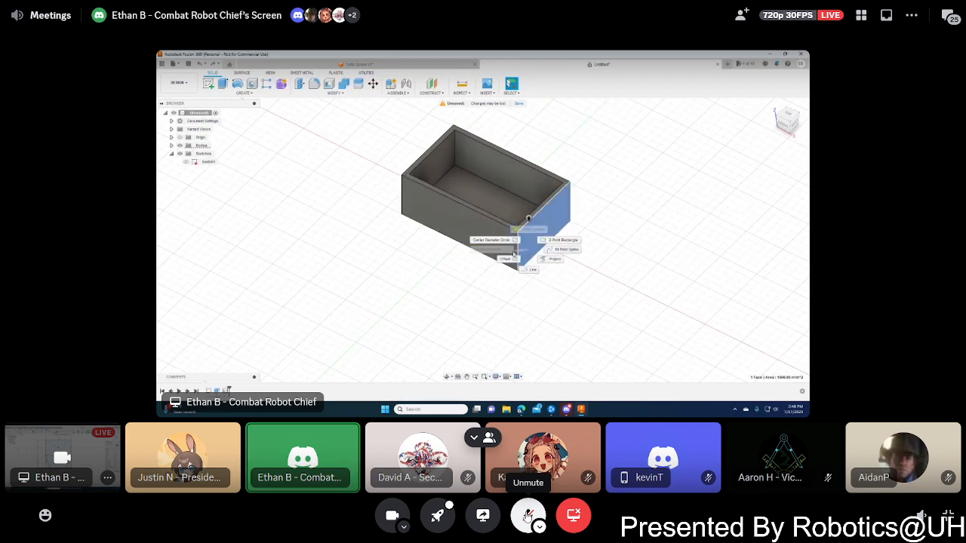
left_click(528, 270)
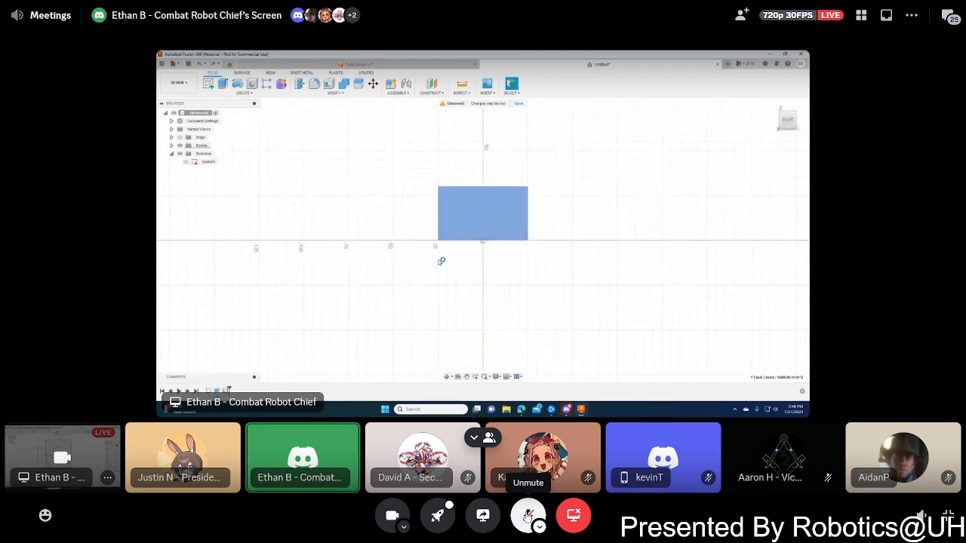
left_click(432, 243)
key("Escape")
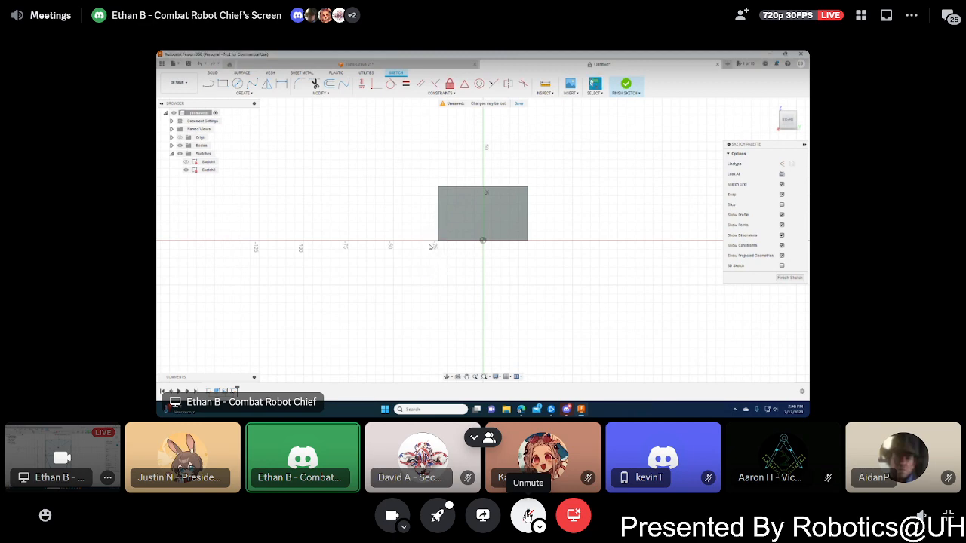
left_click(209, 84)
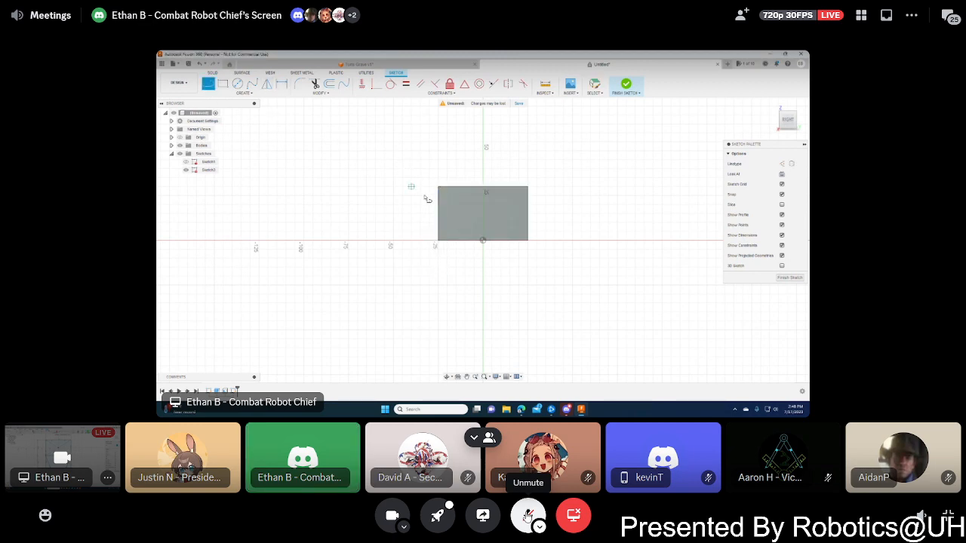
left_click(436, 242)
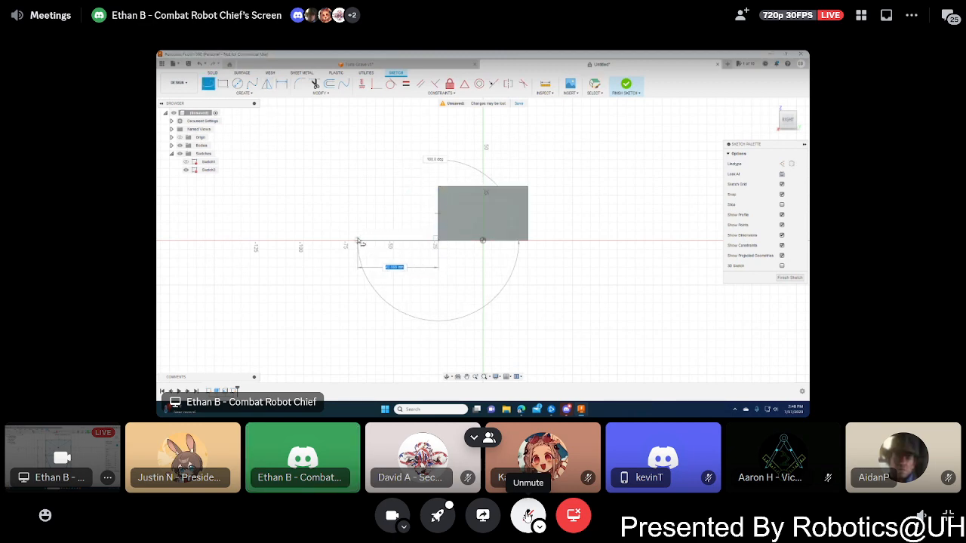
left_click(358, 241)
double_click(437, 186)
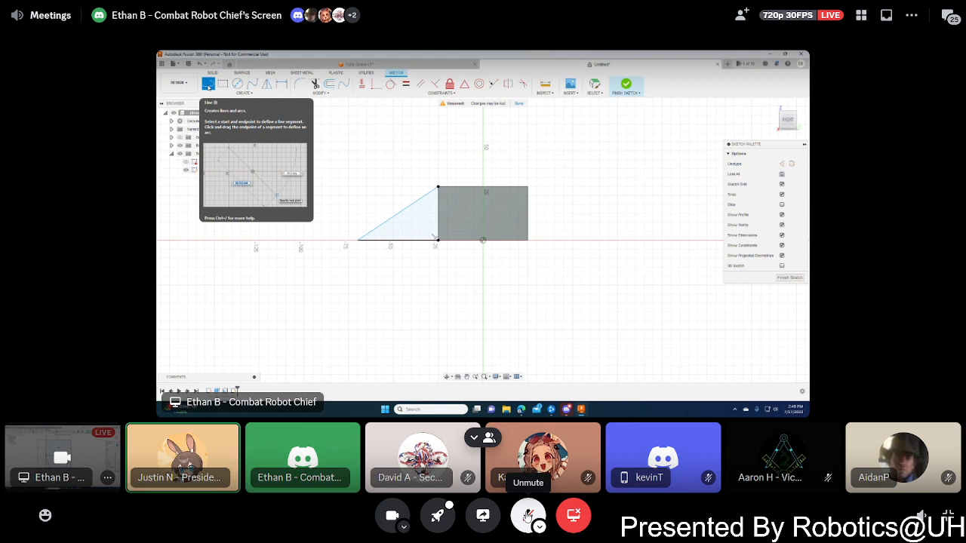
- Undo the triangle sketch on the box's end face
left_click(208, 84)
middle_click_drag(467, 297, 507, 258, "shift")
key("Escape")
key("ctrl+z")
key("ctrl+z")
key("ctrl+z")
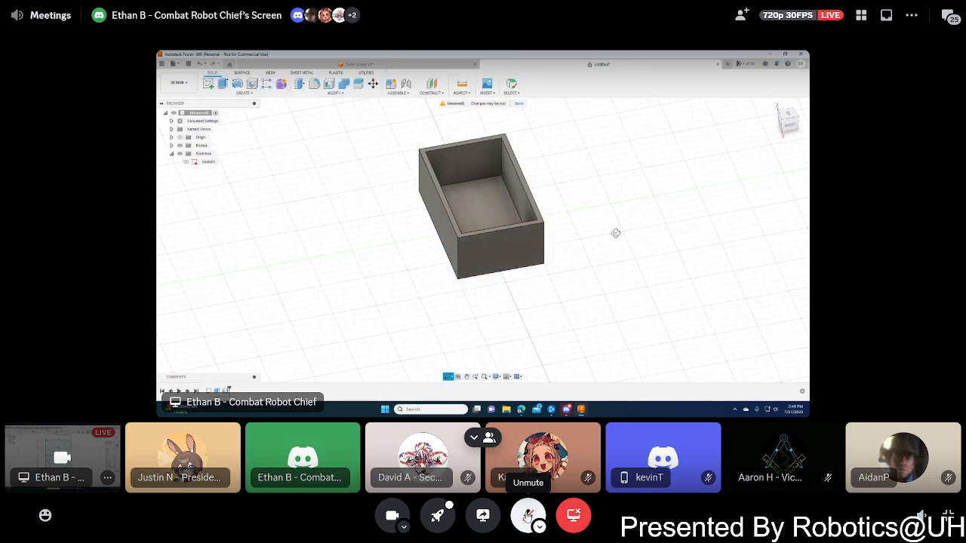
mouse_move(614, 231)
middle_mouse_down("shift")
mouse_move(649, 220)
mouse_move(622, 228)
middle_mouse_up("shift")
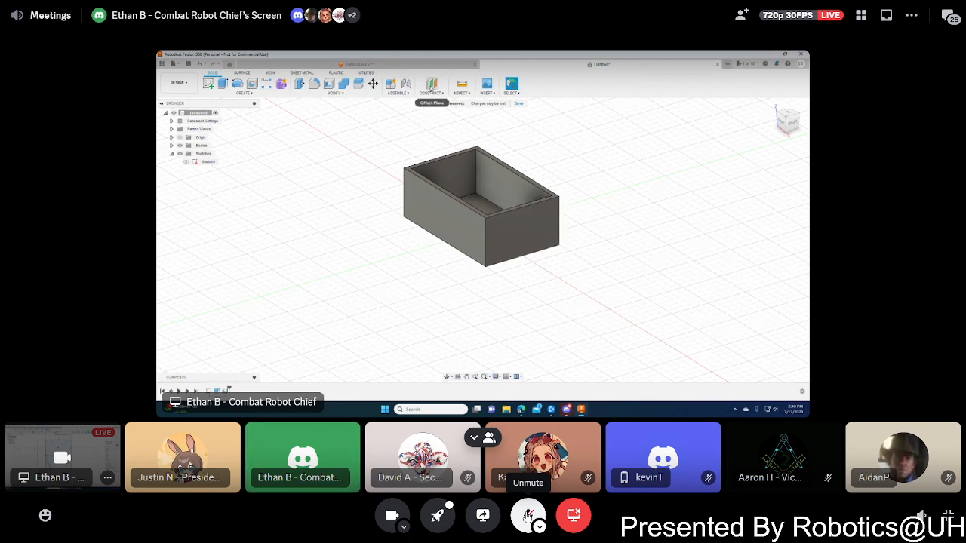
left_click(432, 85)
key("Escape")
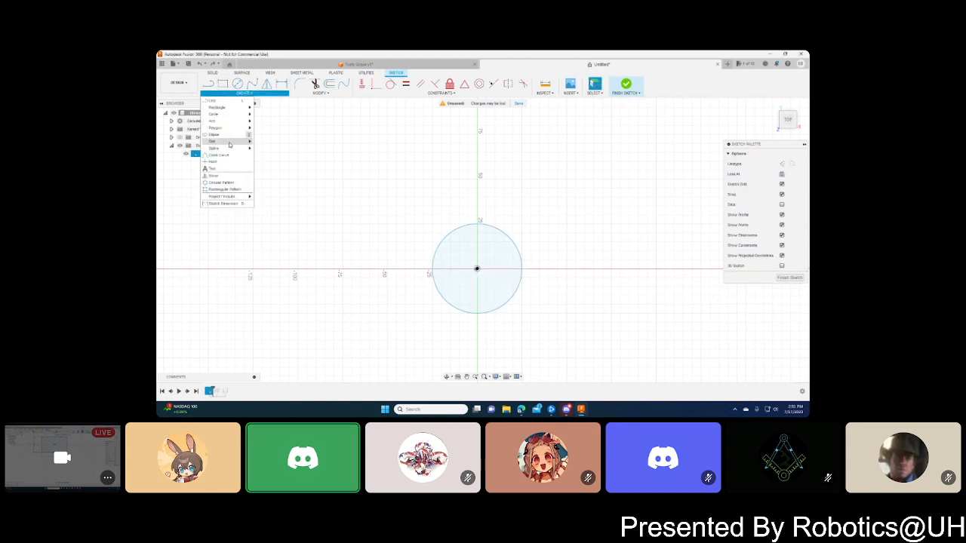
- Draw a circumscribed triangle around the circle and connect each of its three corners to the circle with a short line towards the centre
mouse_move(226, 128)
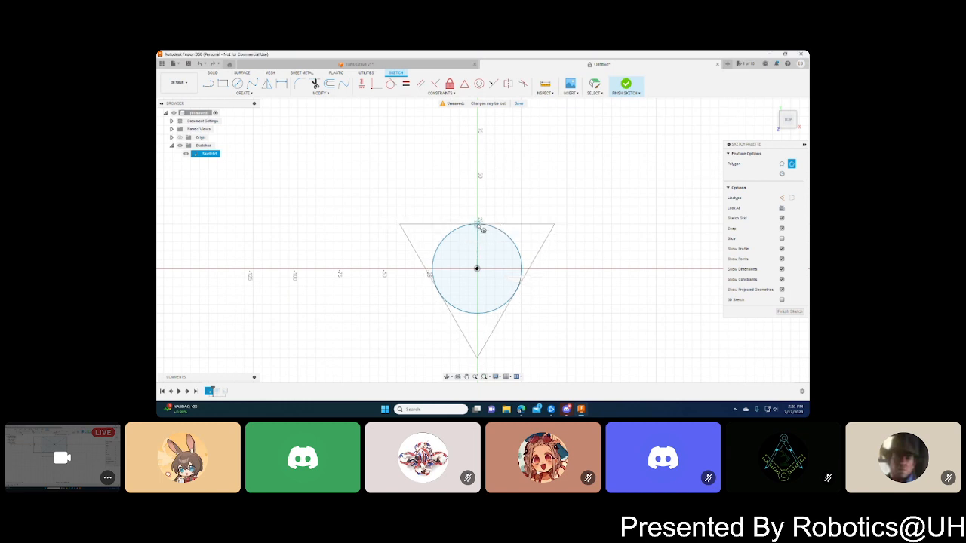
left_click(479, 224)
key("l")
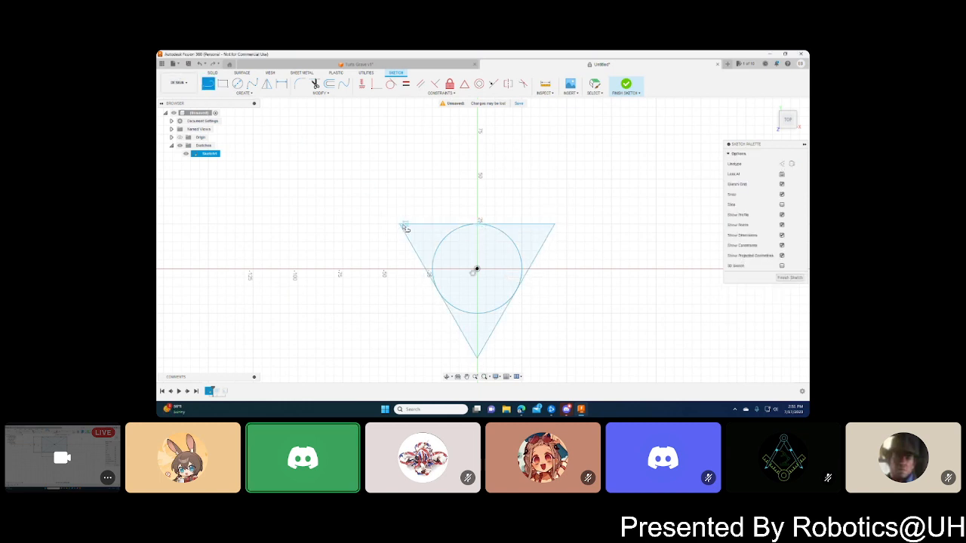
left_click(400, 224)
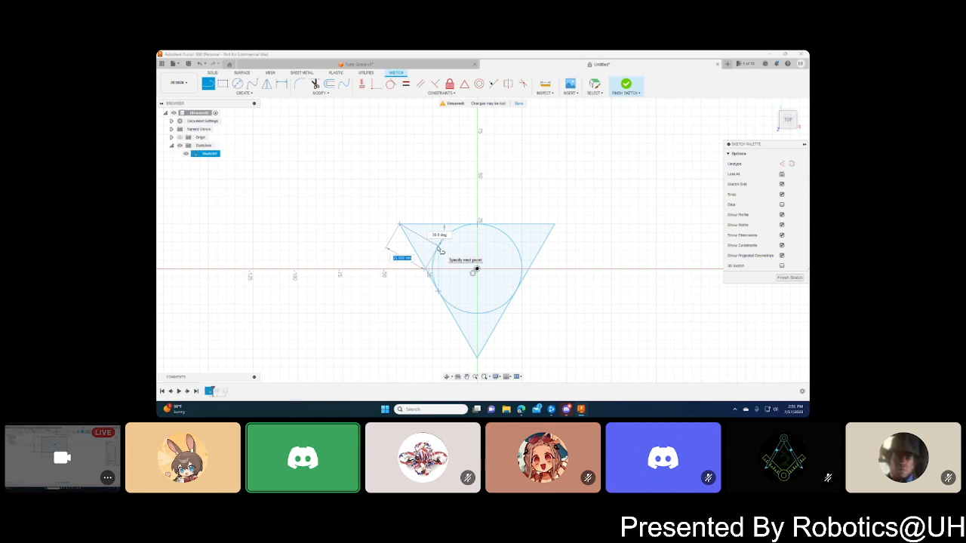
left_click(440, 249)
key("Escape")
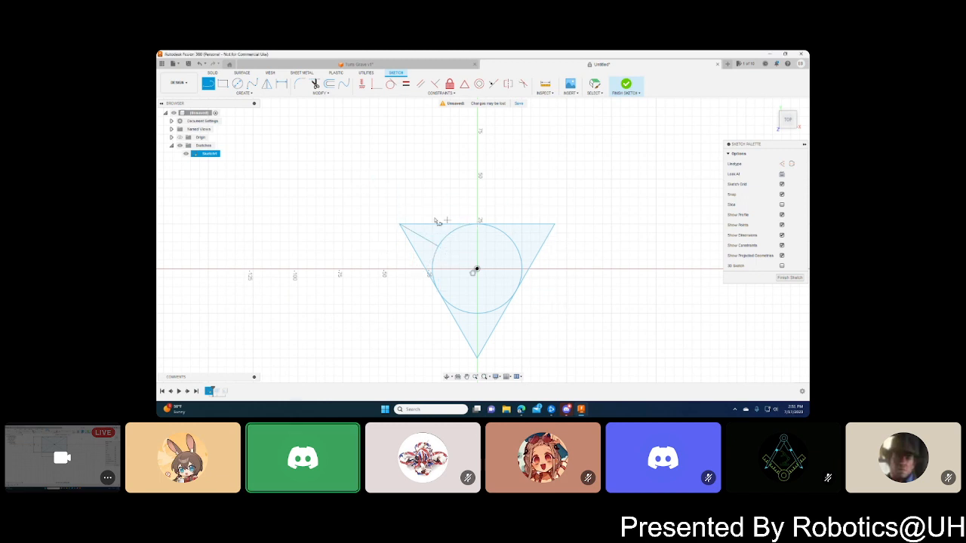
left_click(554, 225)
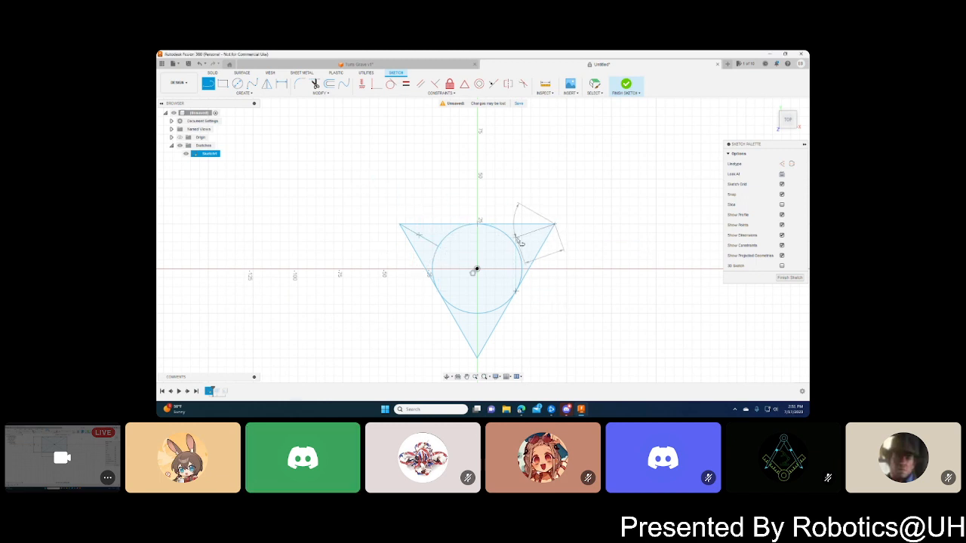
left_click(514, 248)
key("Escape")
left_click(477, 357)
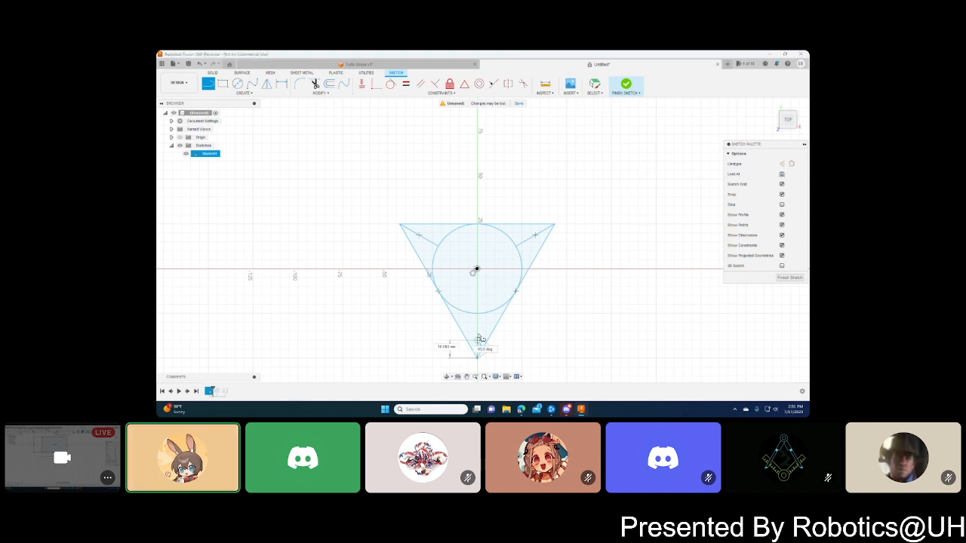
left_click(480, 332)
key("Escape")
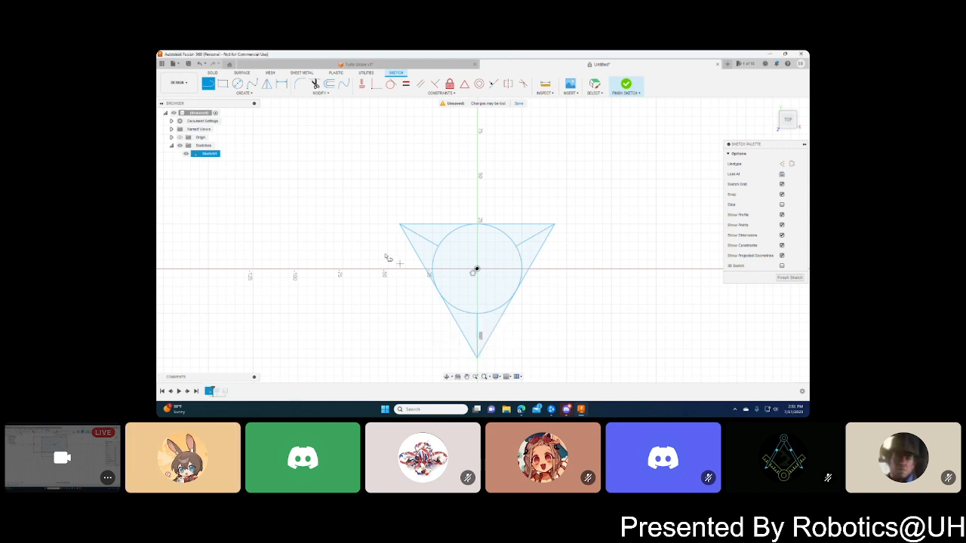
left_click(217, 93)
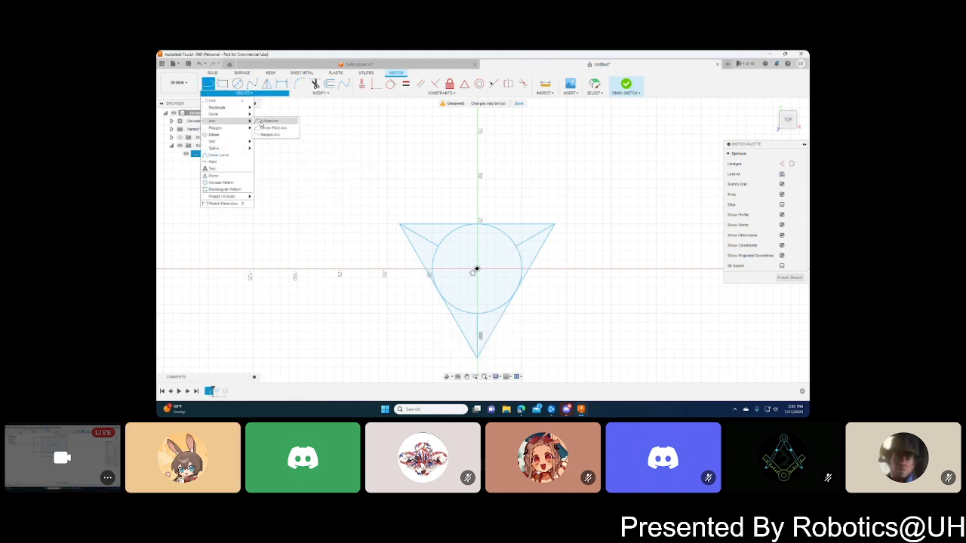
left_click(272, 121)
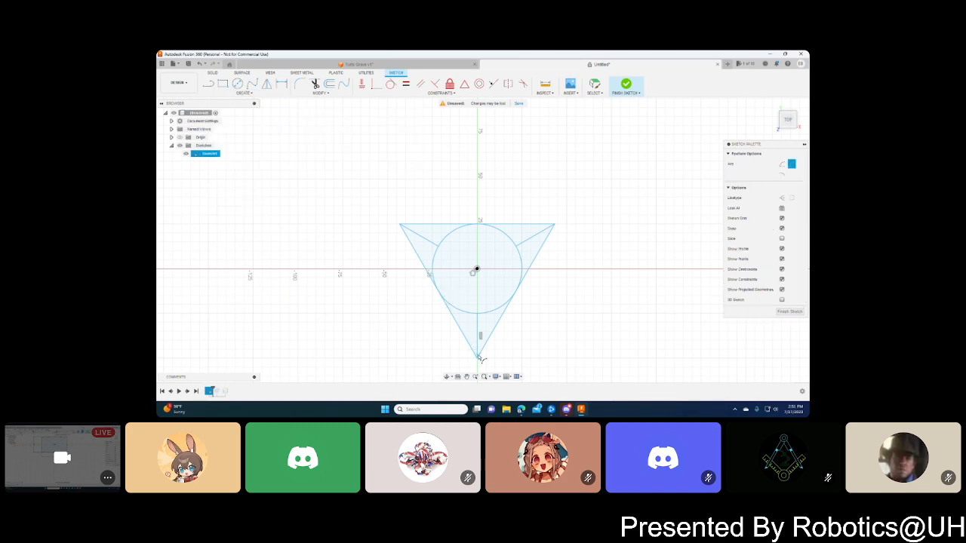
key("Escape")
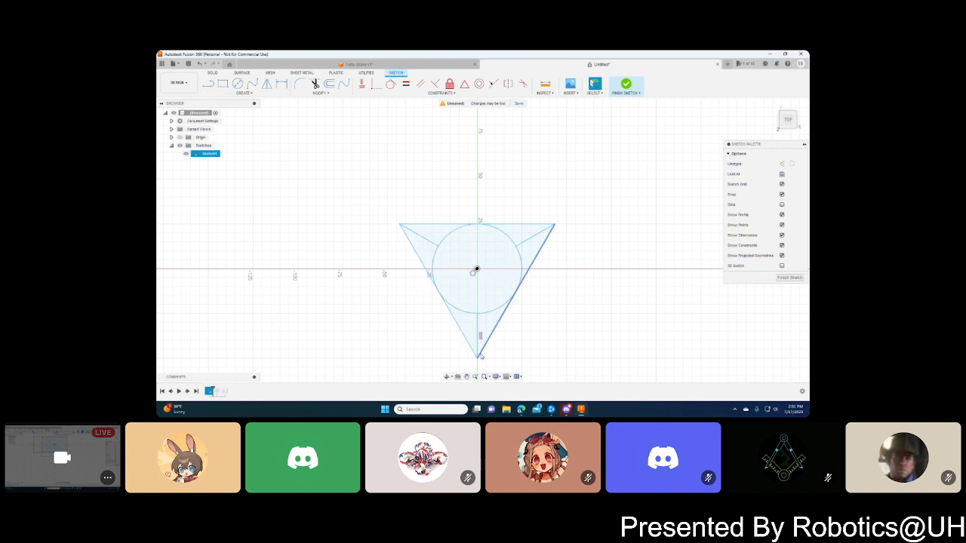
left_click(477, 313)
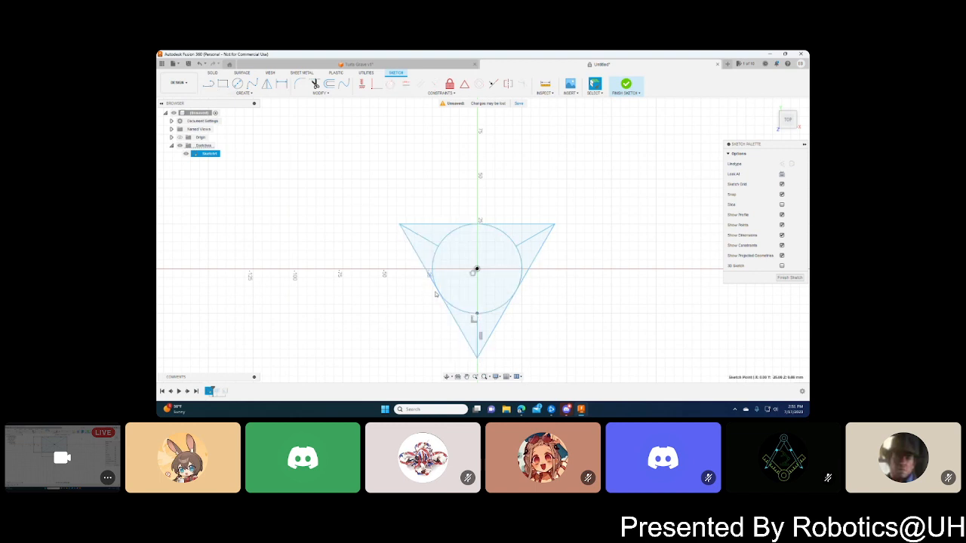
left_click(243, 92)
mouse_move(226, 121)
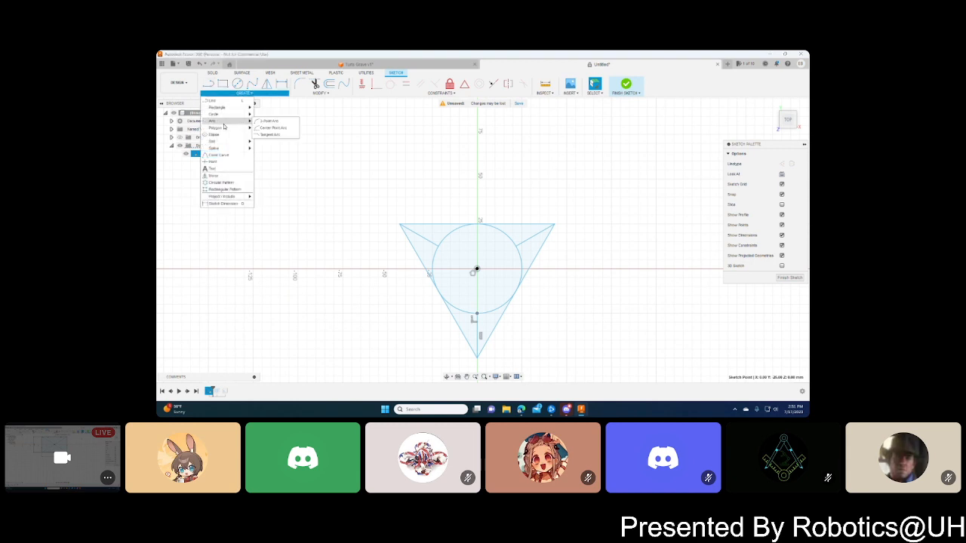
left_click(265, 127)
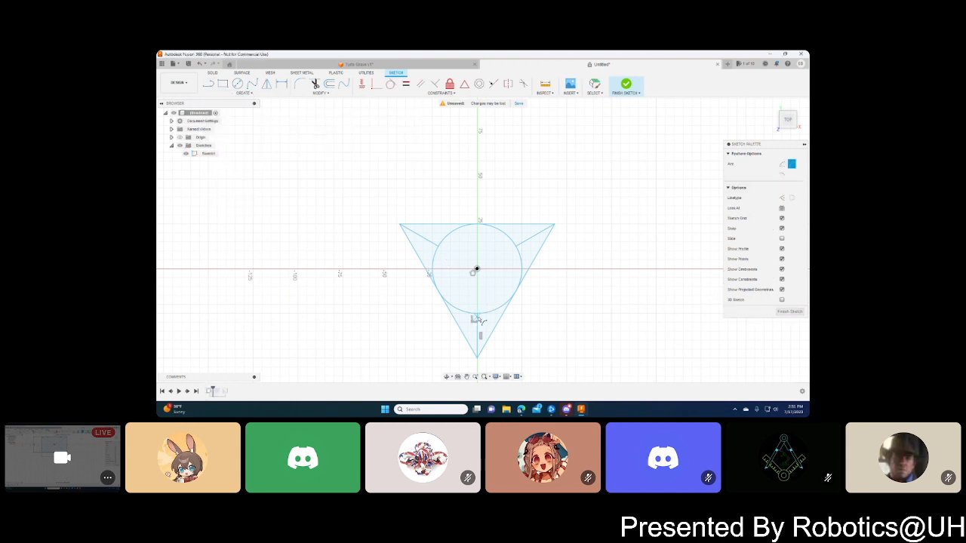
left_click(475, 315)
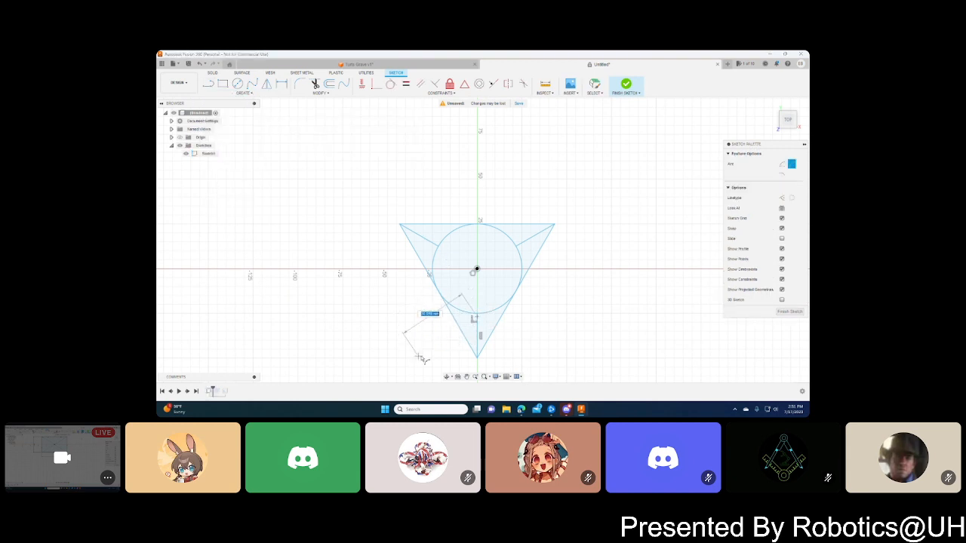
key("Escape")
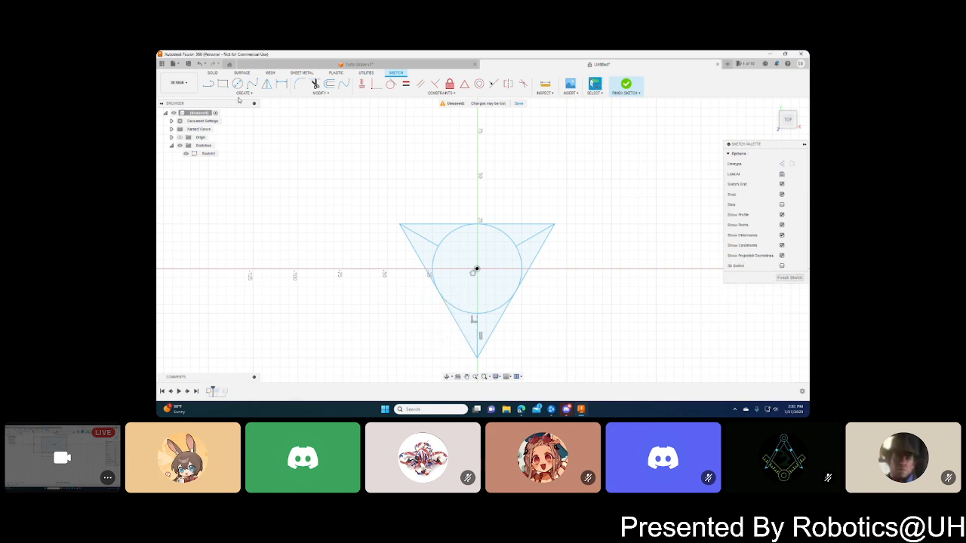
- Draw three tangent arcs, each from where a short line meets the circle to the next triangle corner clockwise, forming three curved blades
left_click(241, 94)
left_click(266, 126)
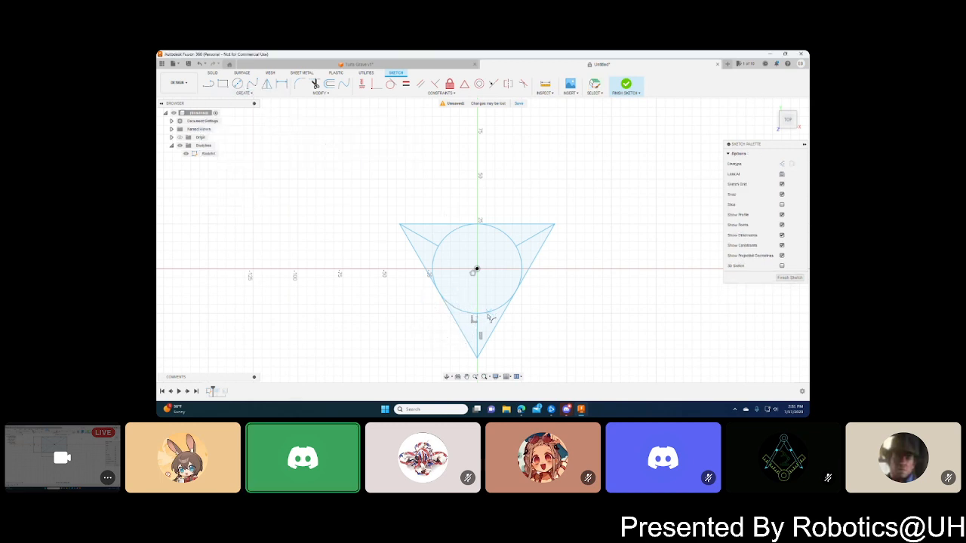
left_click(475, 315)
left_click(400, 225)
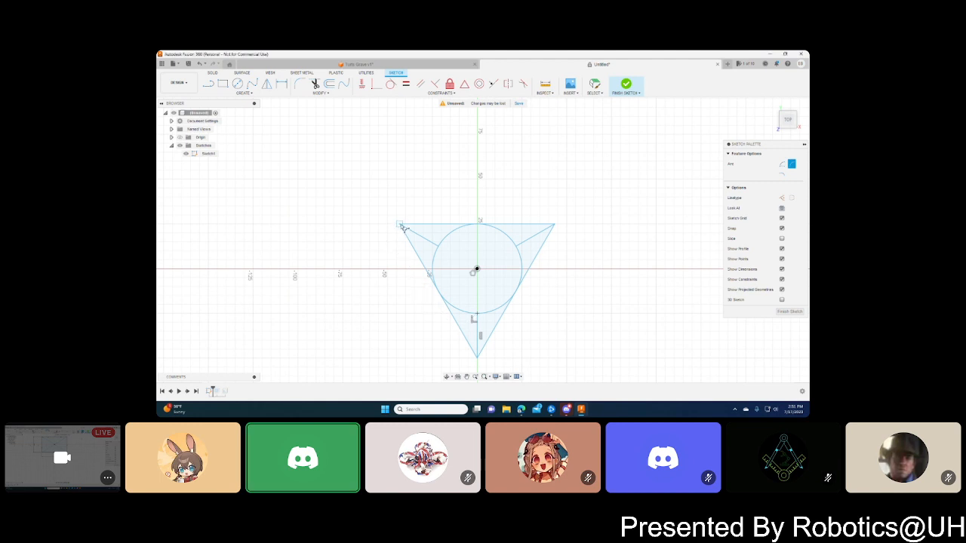
left_click(467, 310)
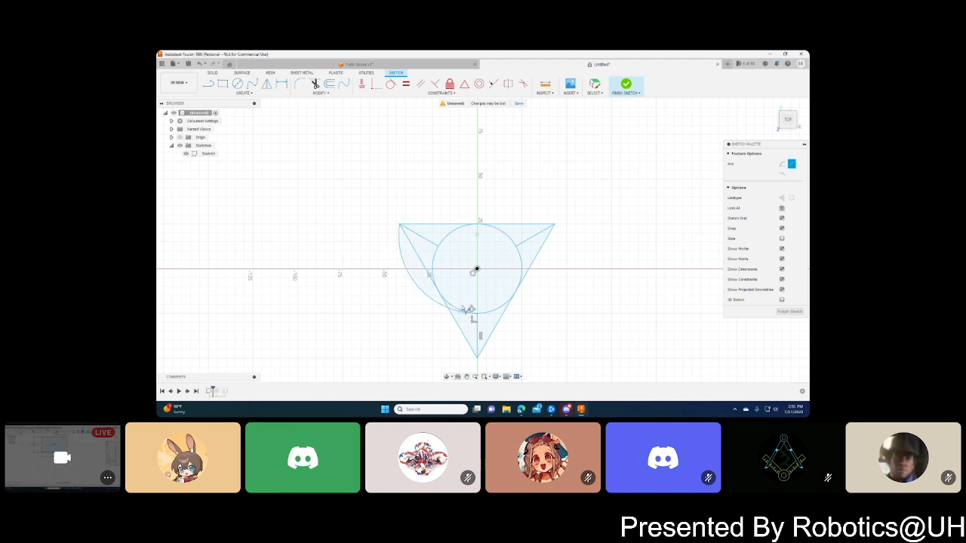
left_click(437, 247)
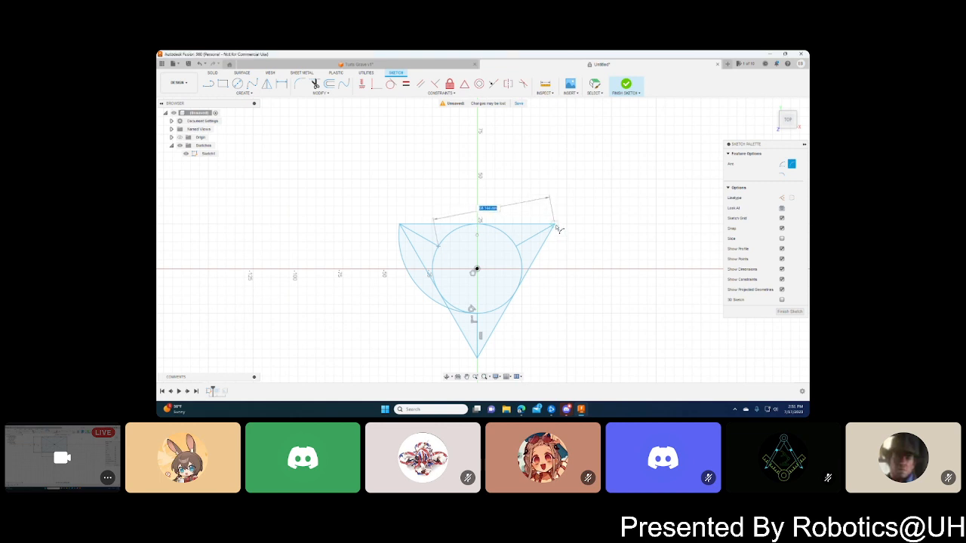
left_click(555, 225)
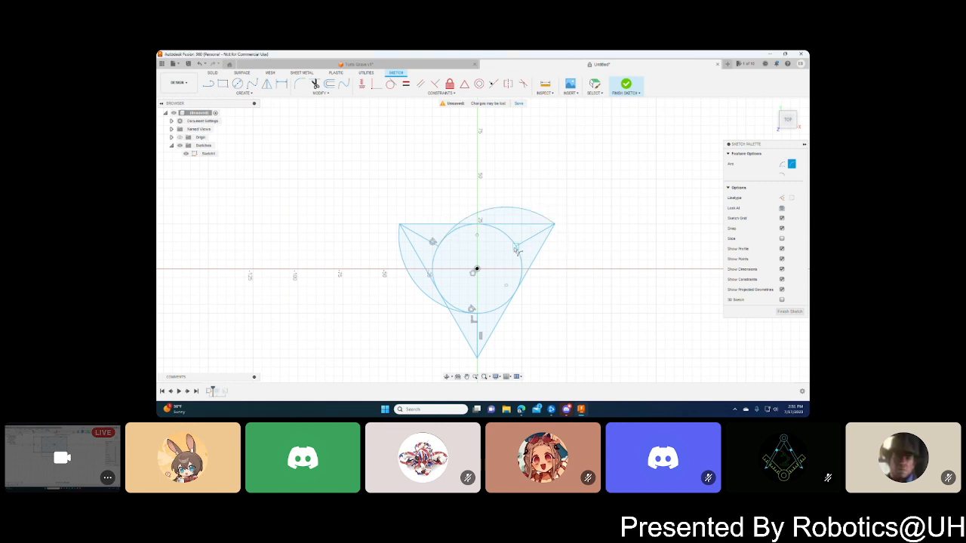
left_click(477, 357)
key("Escape")
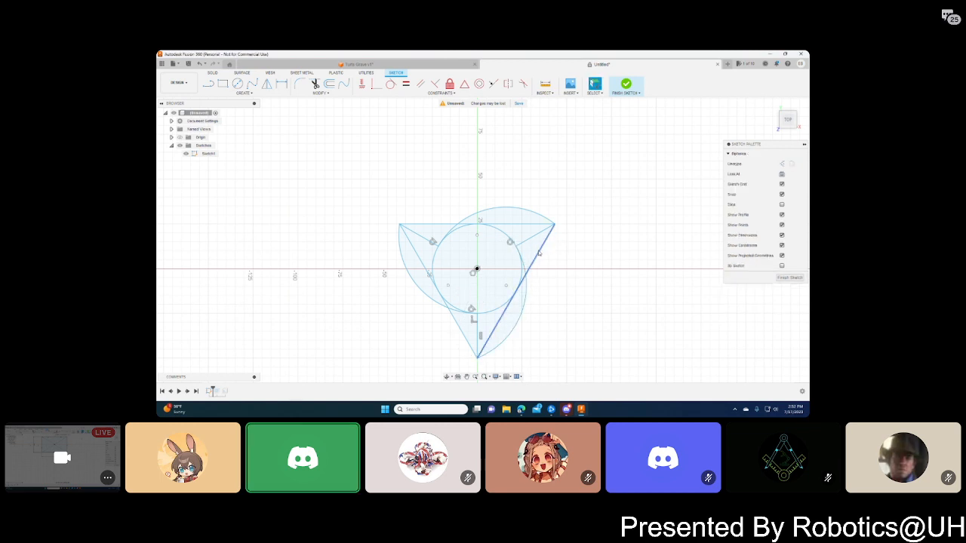
- Delete the three long sides of the triangle, keeping the circle, the short lines and the arcs
left_click(537, 254)
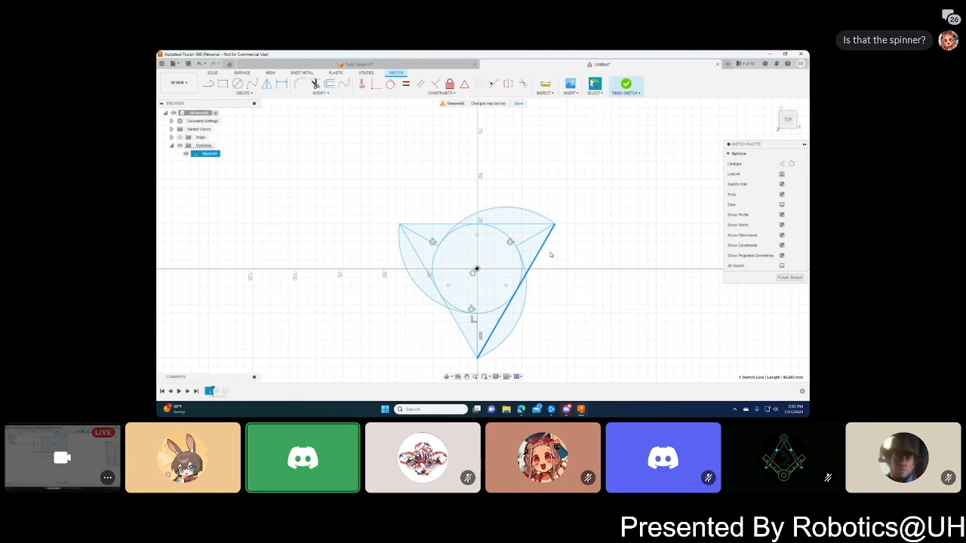
key("Delete")
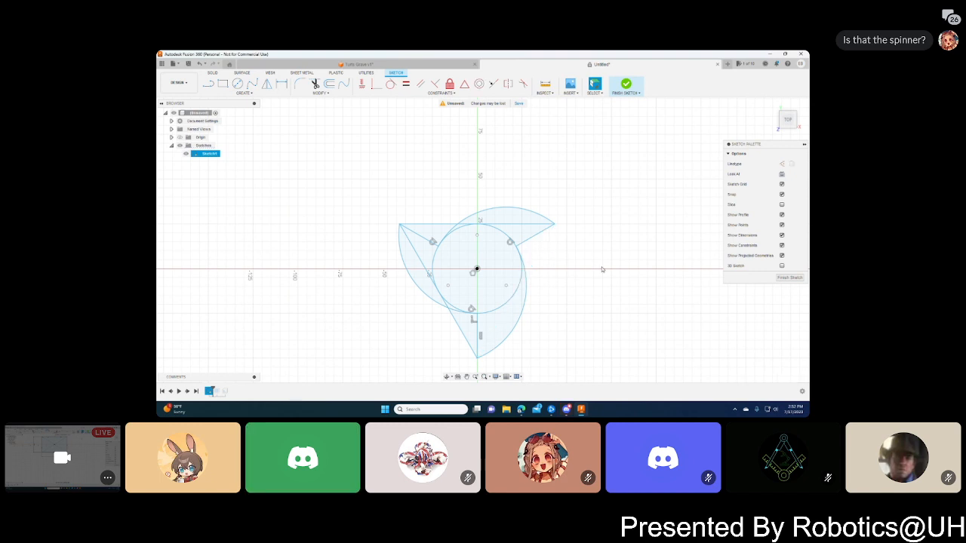
left_click(436, 224)
key("Delete")
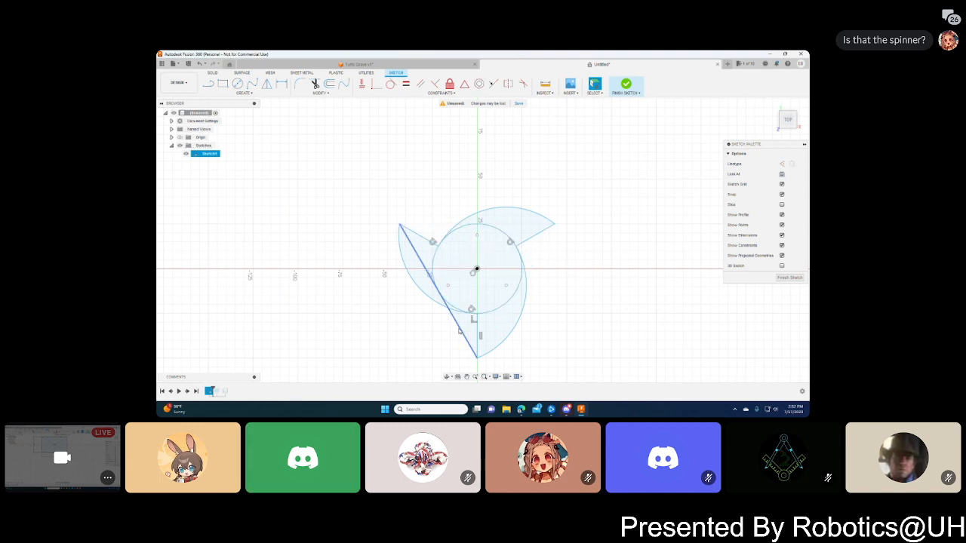
left_click(458, 328)
key("Delete")
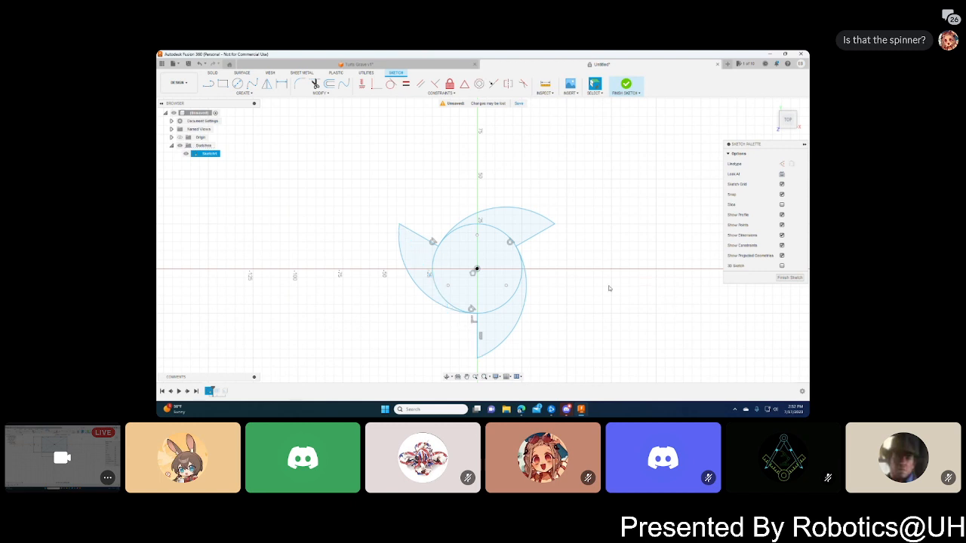
- Try reshaping the sketch by moving the blade arcs, and undo each change
mouse_move(528, 299)
left_mouse_down()
mouse_move(505, 322)
mouse_move(470, 329)
mouse_move(438, 315)
mouse_move(418, 283)
mouse_move(493, 293)
mouse_move(510, 313)
left_mouse_up()
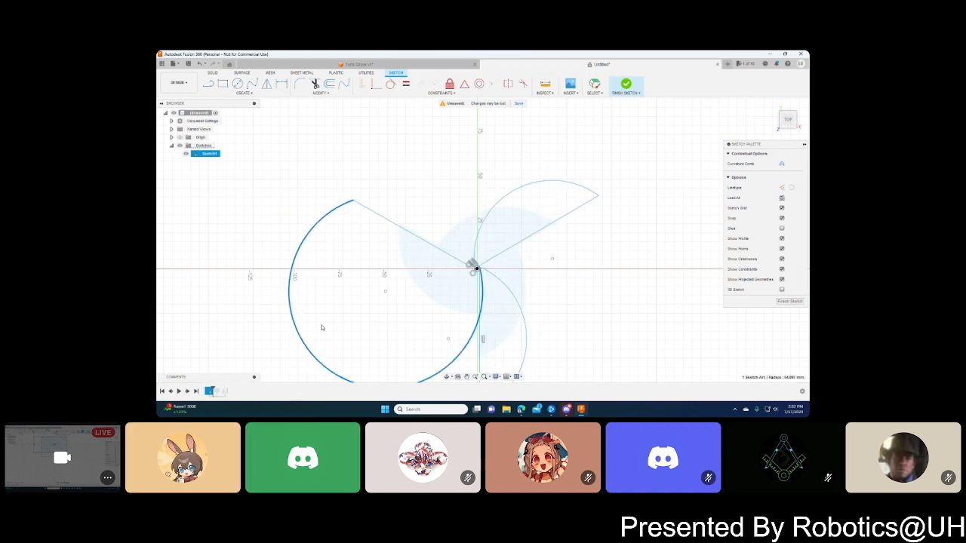
key("ctrl+z")
left_click(569, 276)
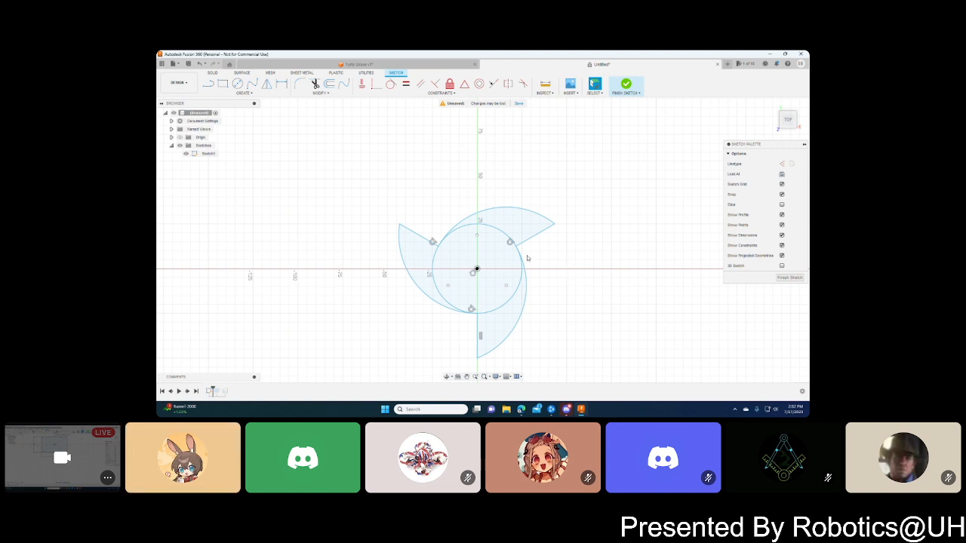
mouse_move(406, 270)
left_mouse_down()
mouse_move(469, 339)
mouse_move(360, 230)
left_mouse_up()
key("ctrl+z")
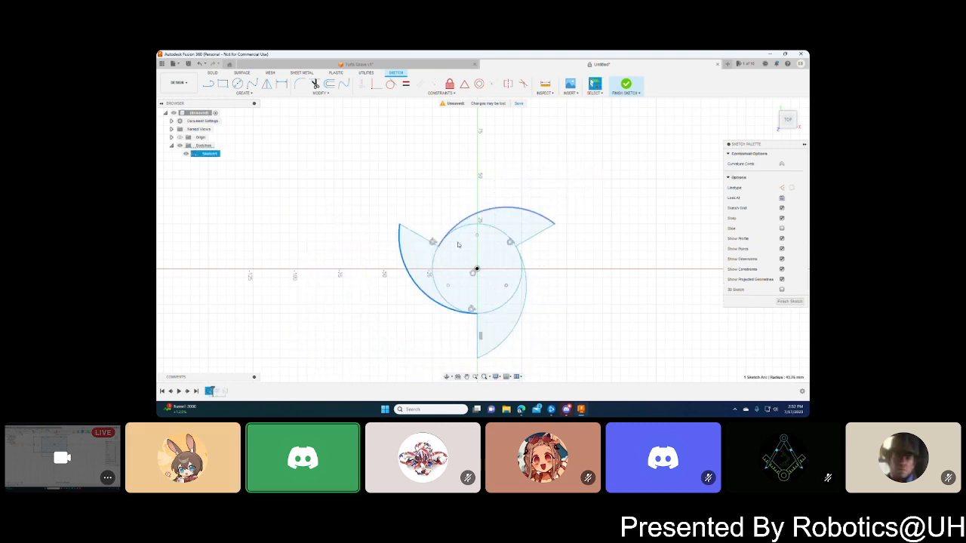
left_click(583, 271)
mouse_move(565, 311)
middle_mouse_down()
mouse_move(568, 283)
mouse_move(568, 296)
middle_mouse_up()
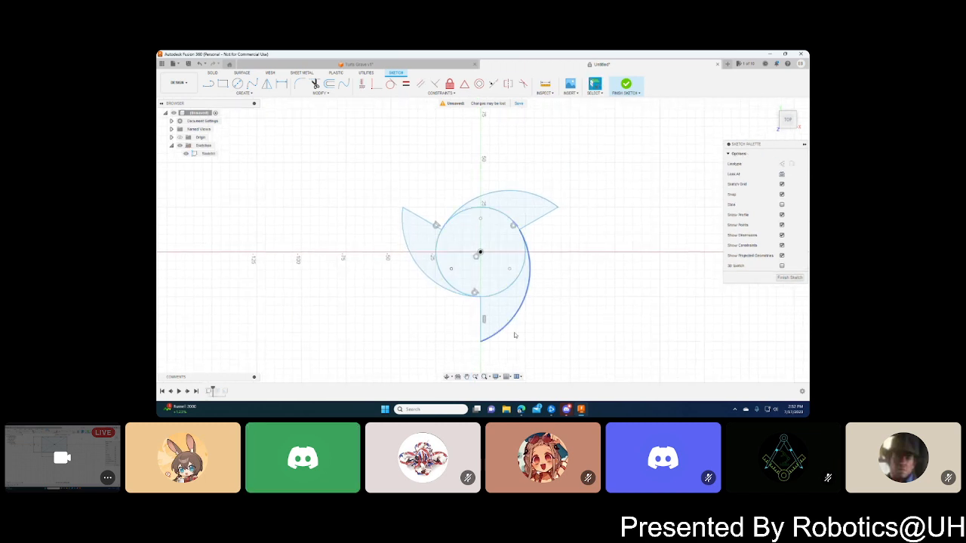
left_click(482, 344)
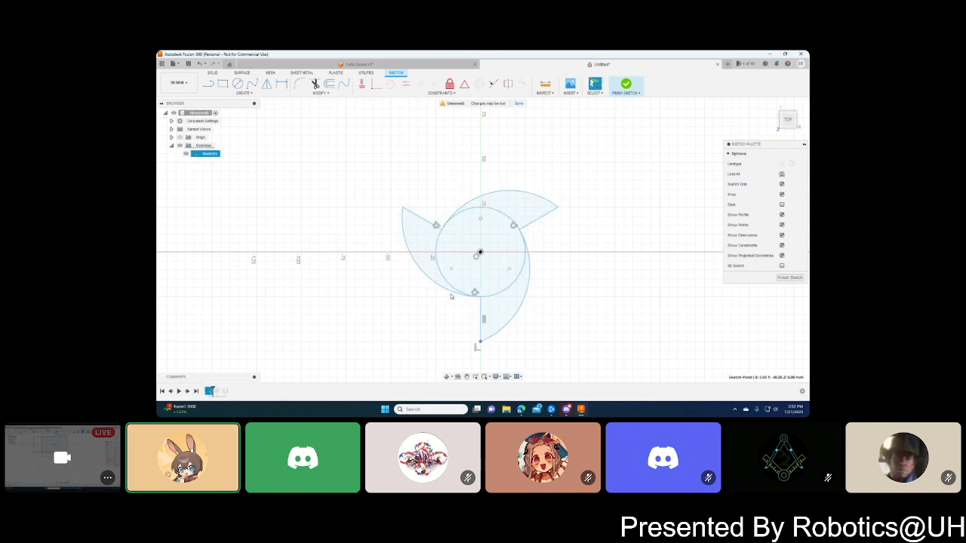
left_click(281, 83)
left_click(428, 224)
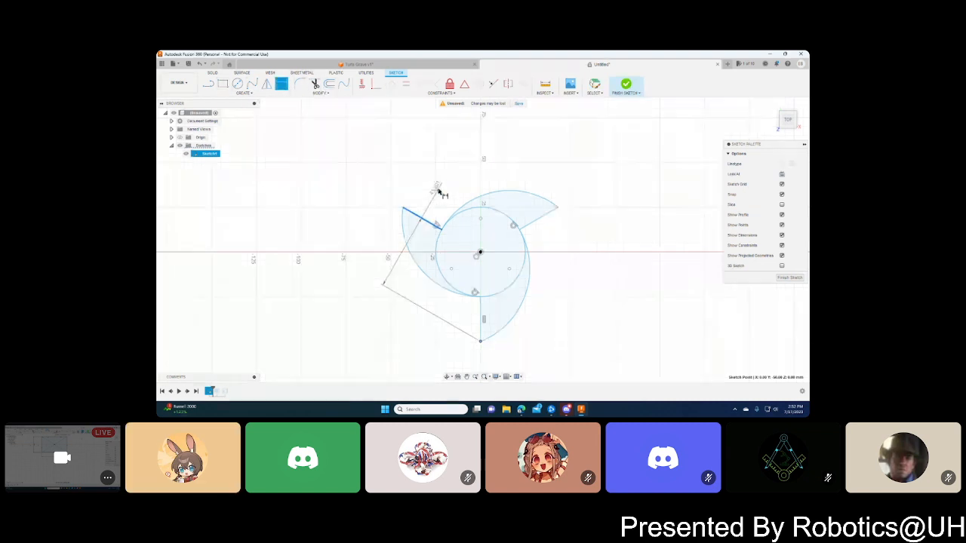
key("Escape")
- Apply Equal constraints from the upper-left blade's short line to the short lines of the other two blades
left_click(423, 222)
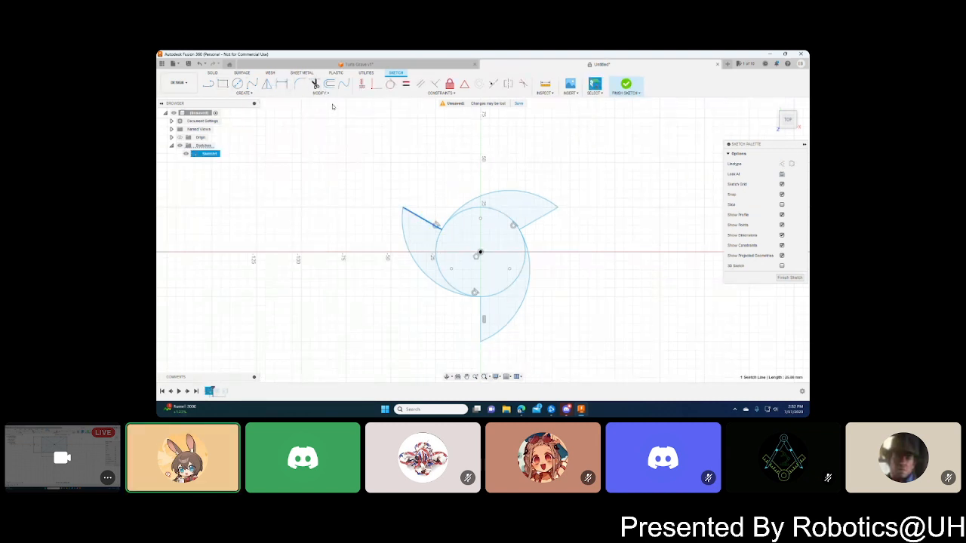
key("Escape")
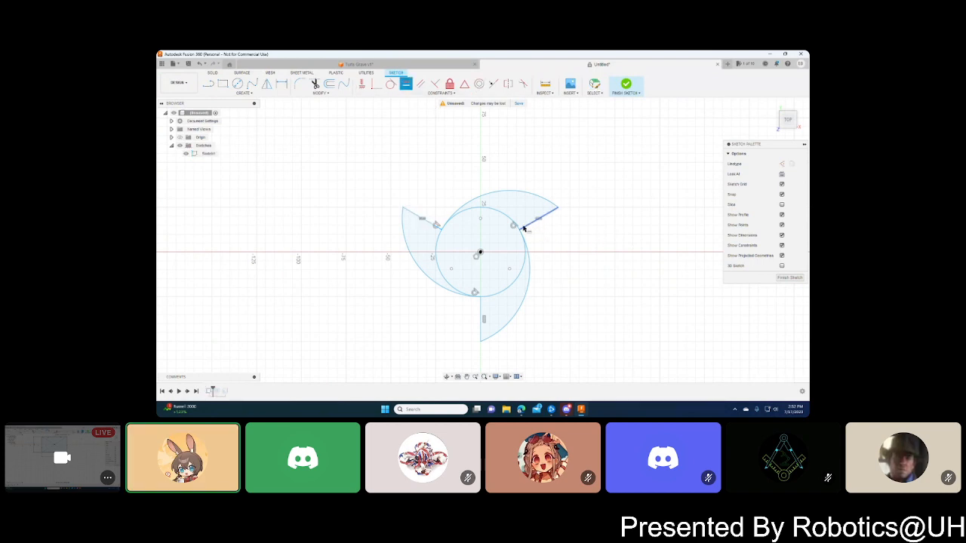
left_click(421, 218)
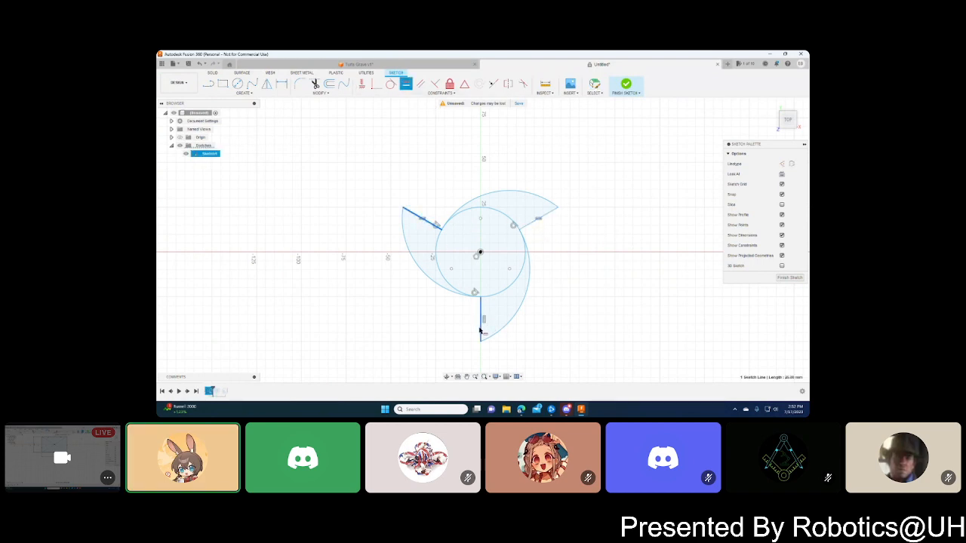
key("Escape")
key("Escape")
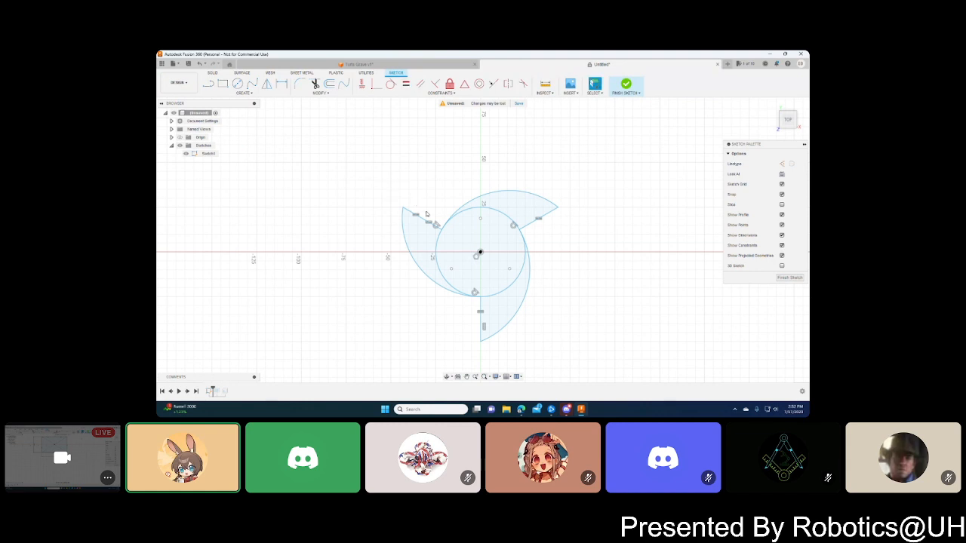
- Dimension the upper-left blade's short line to 10 mm
left_click(421, 220)
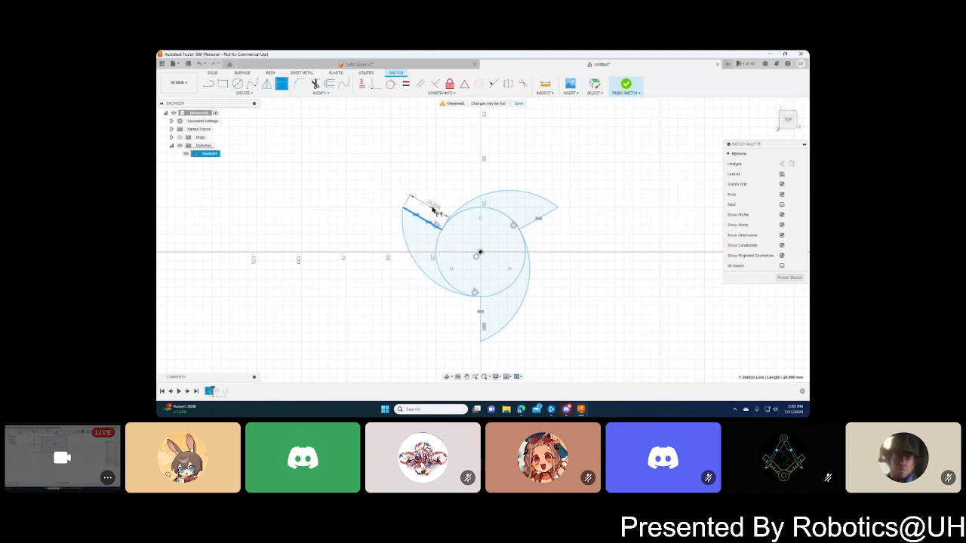
double_click(435, 215)
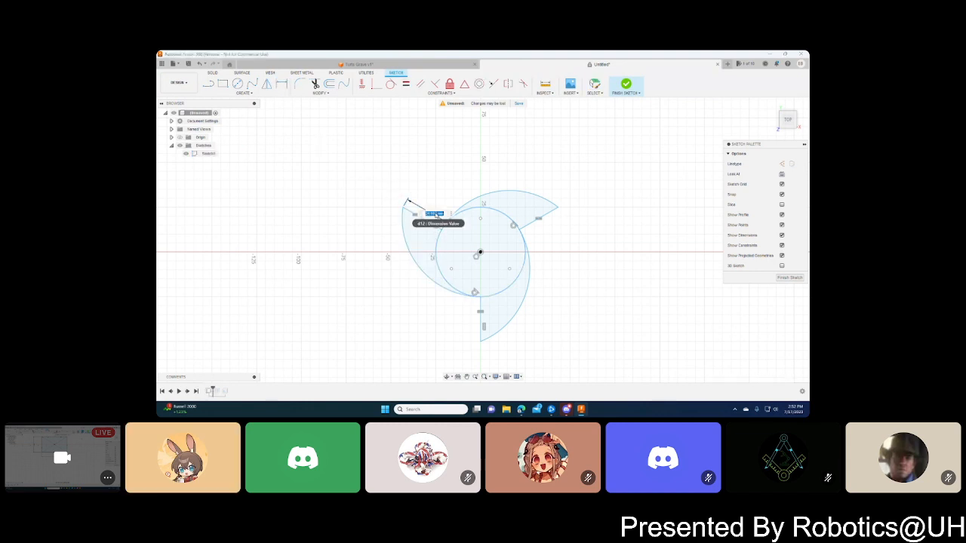
type("10")
key("Return")
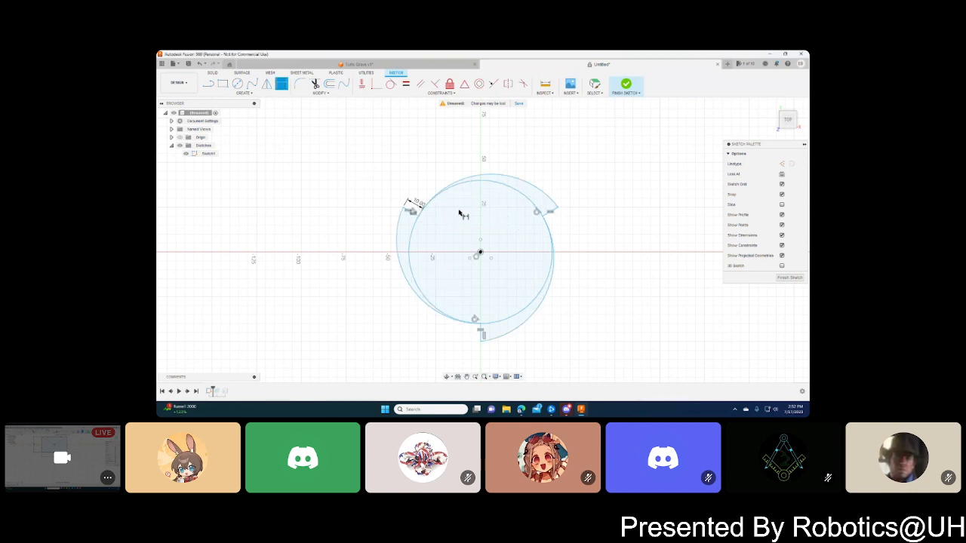
- Dimension the central circle's diameter to 40 mm
left_click(483, 254)
left_click(517, 249)
left_click(553, 240)
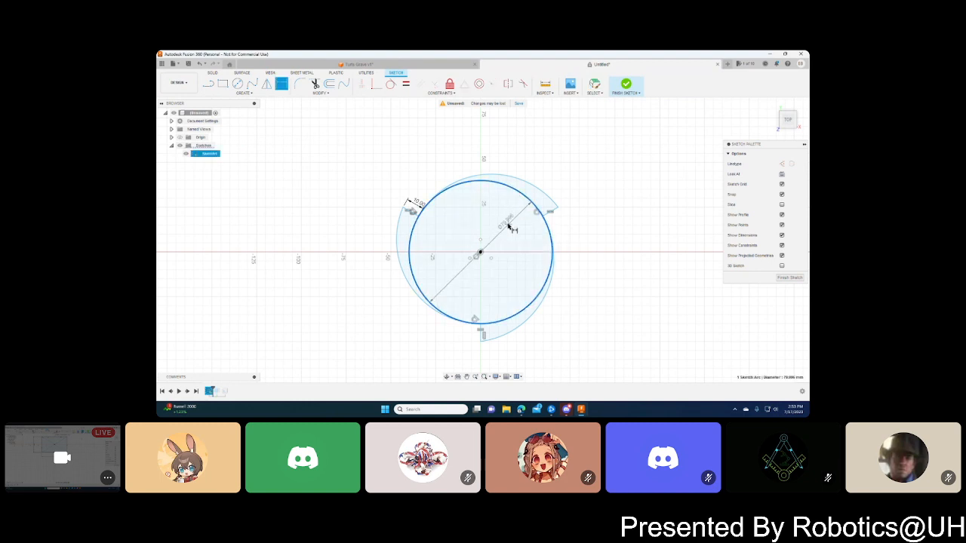
key("d")
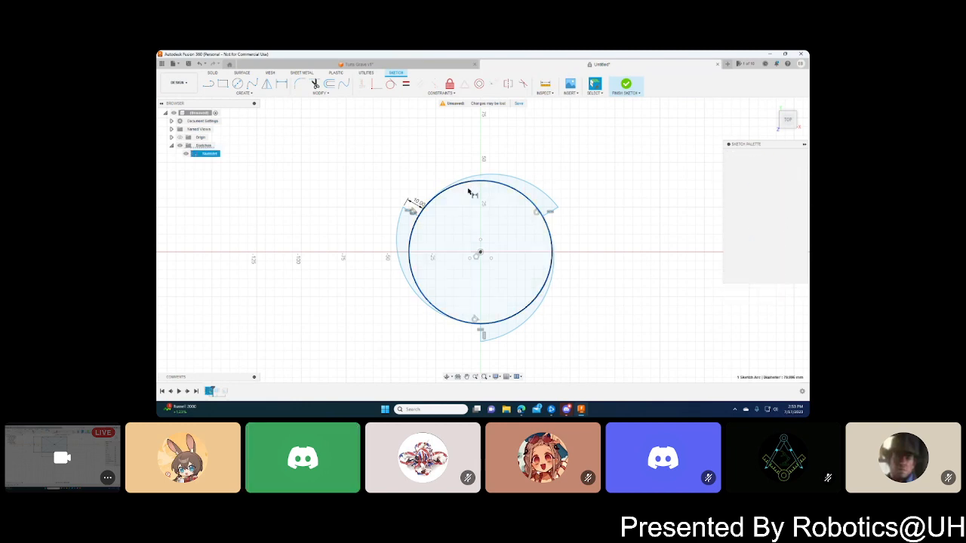
left_click(465, 232)
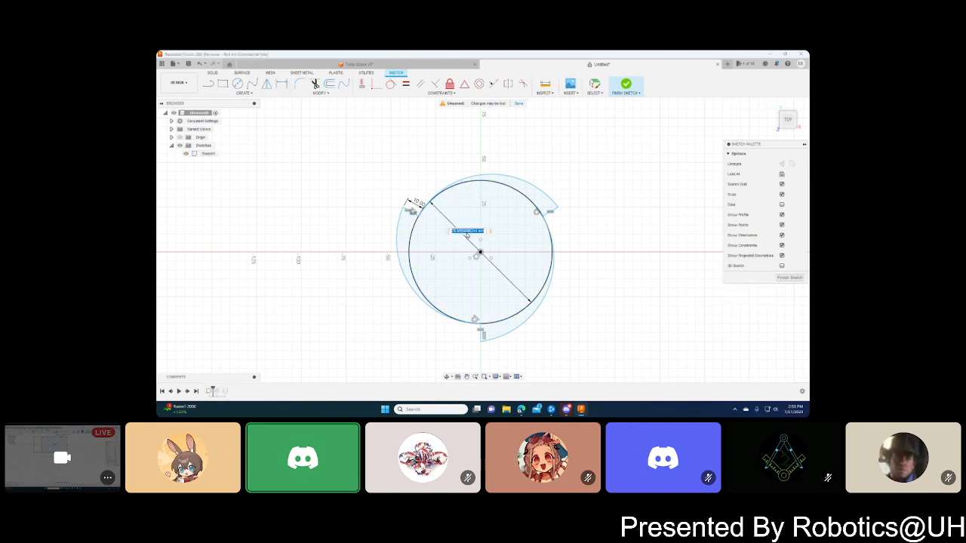
type("40")
key("Return")
scroll(540, 272, "up", 3)
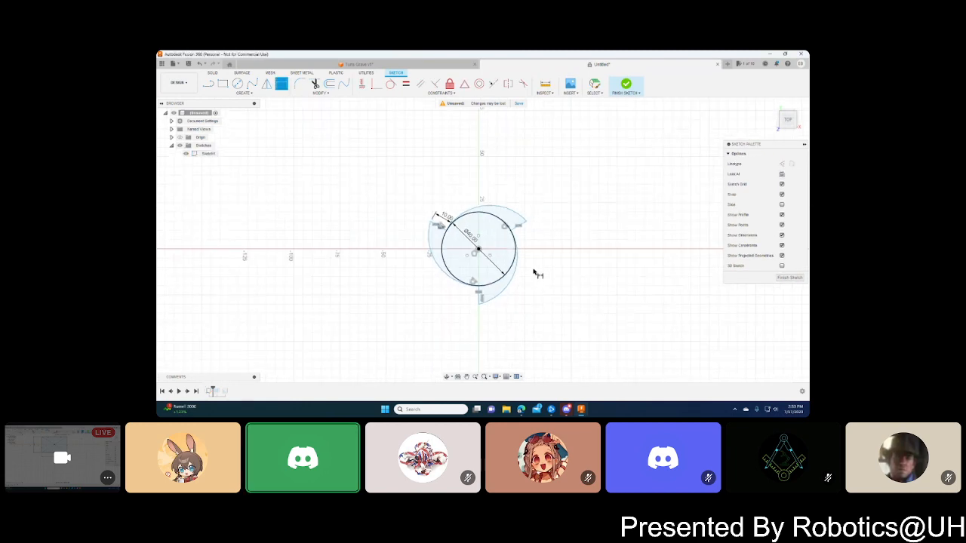
mouse_move(540, 261)
middle_mouse_down()
mouse_move(554, 278)
mouse_move(543, 256)
middle_mouse_up()
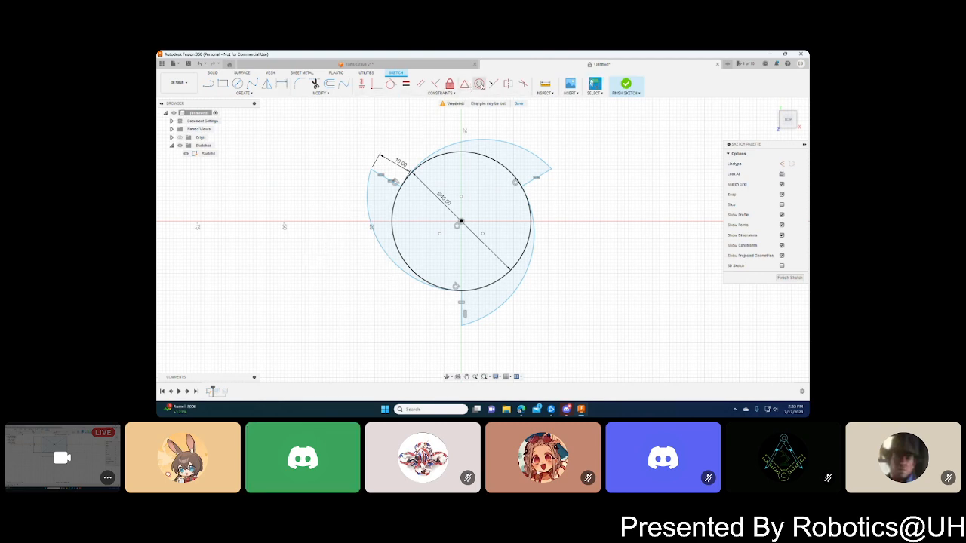
- Try to apply a Tangent constraint between the left blade's outer arc and the central circle
left_click(391, 84)
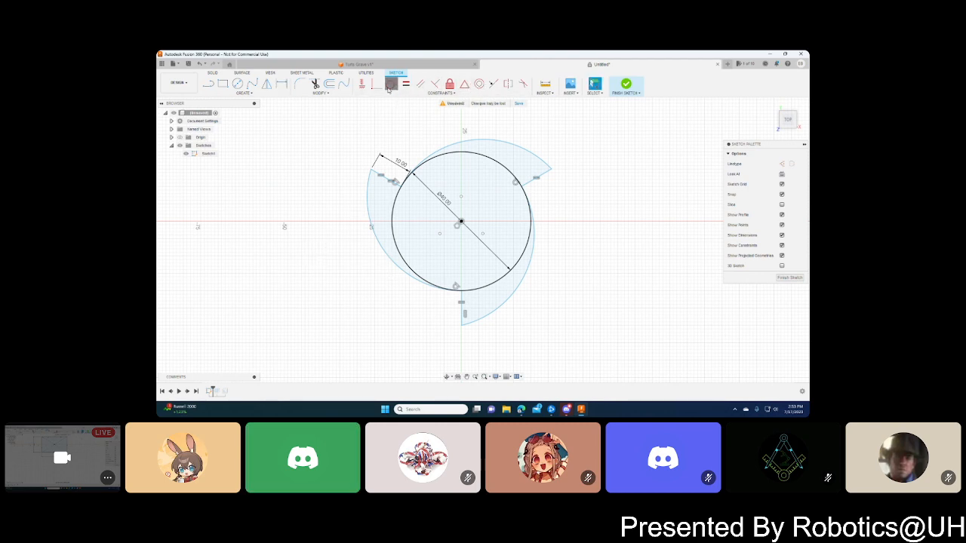
left_click(415, 280)
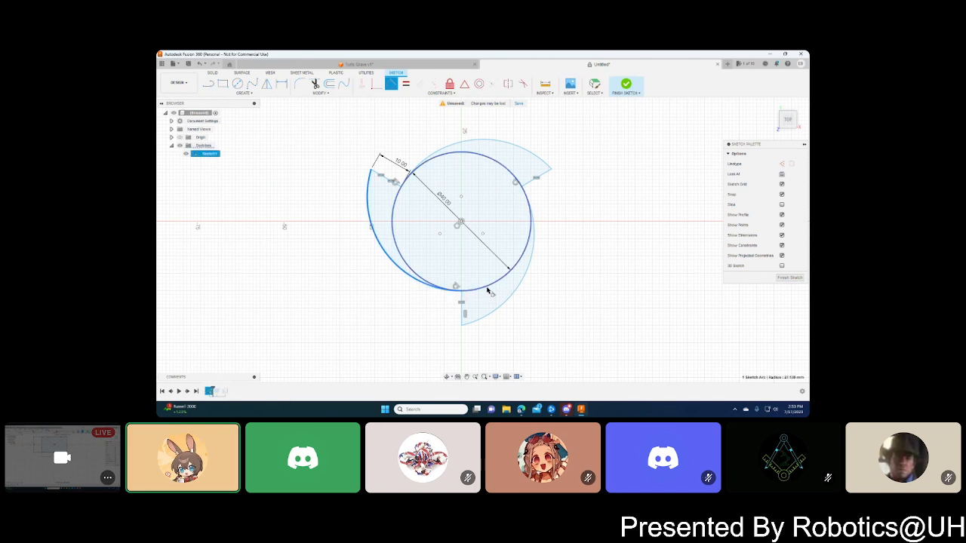
left_click(481, 288)
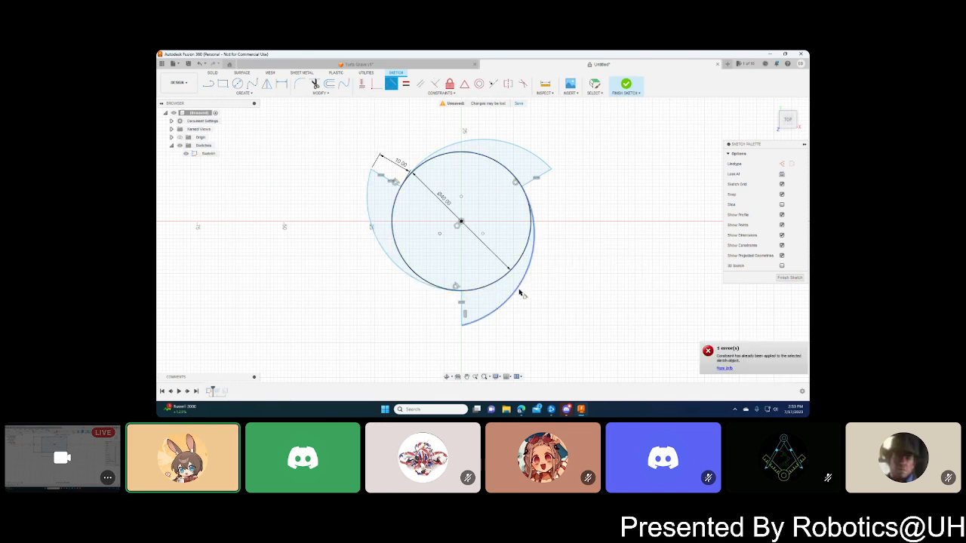
key("Escape")
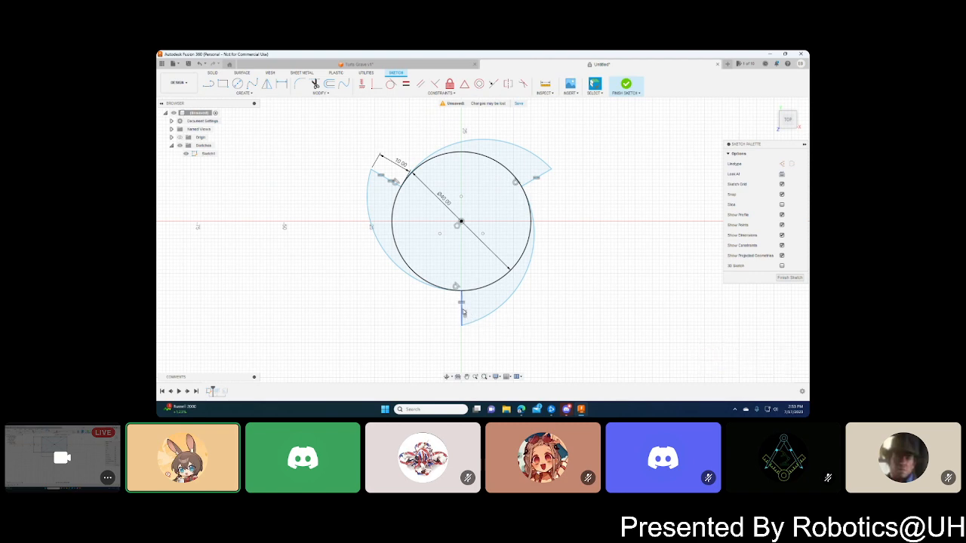
left_click(462, 309)
left_click(534, 179)
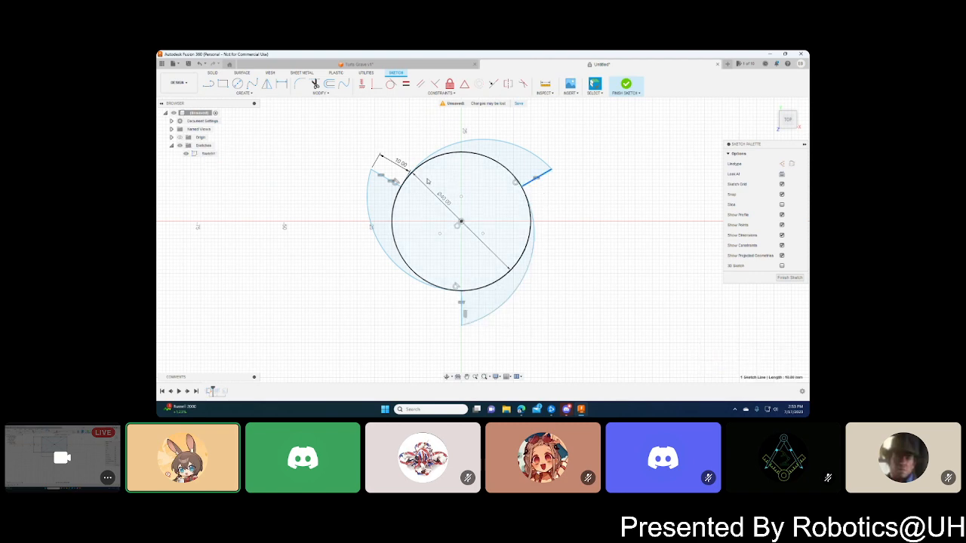
left_click(340, 188)
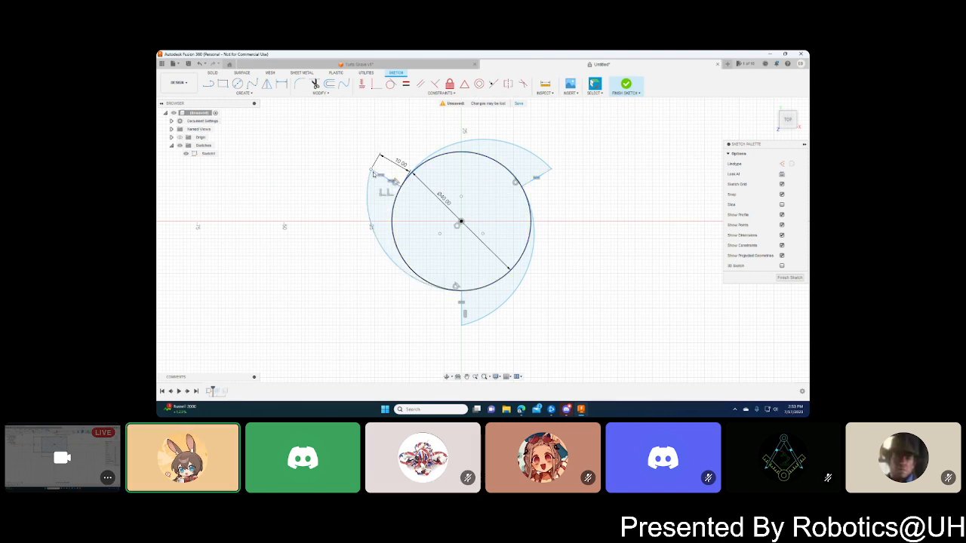
left_click(368, 222)
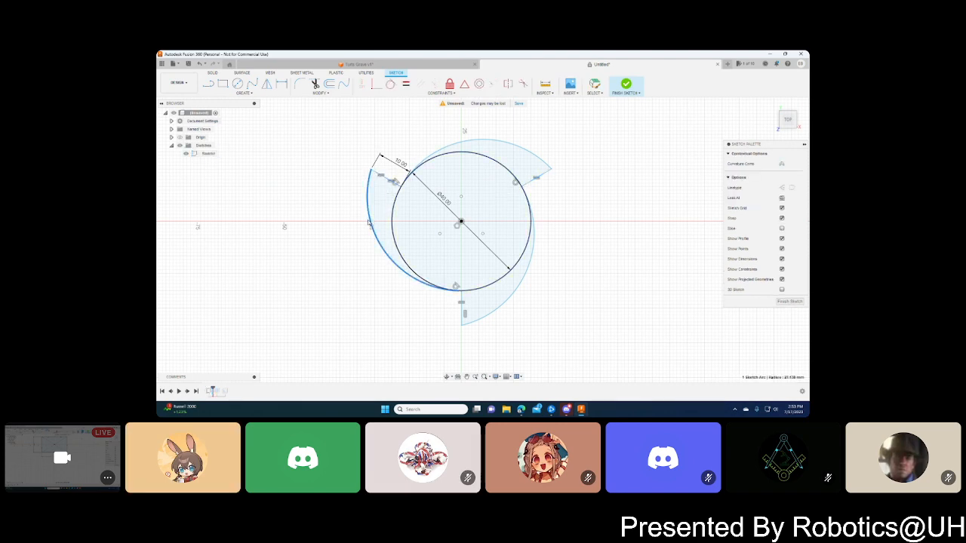
- Apply Equal constraints between the curved outer arcs of the three blades
left_click(520, 301)
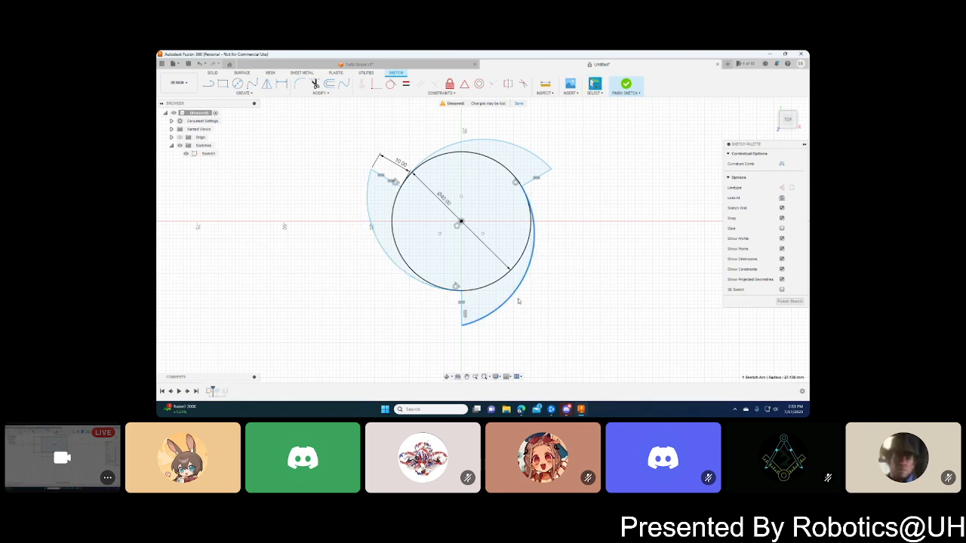
left_click(590, 248)
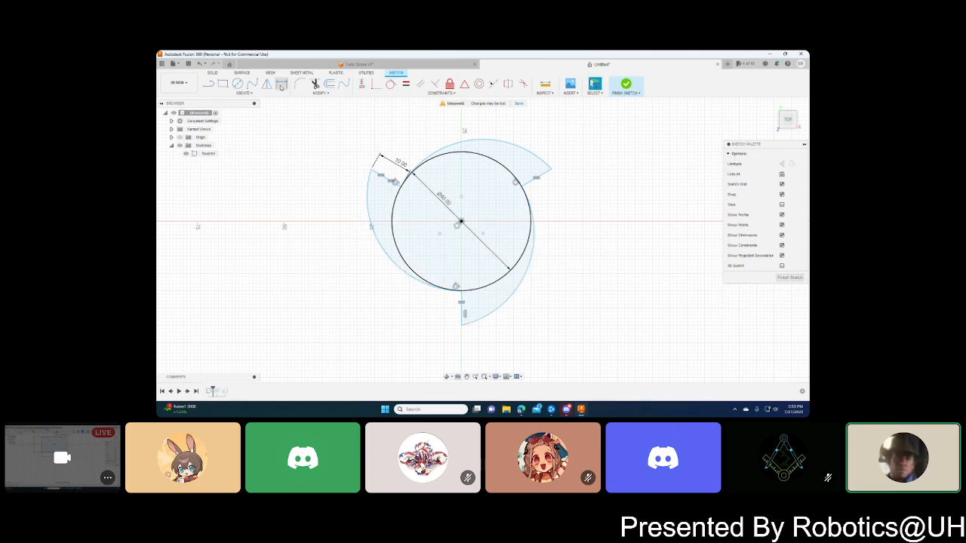
left_click(406, 83)
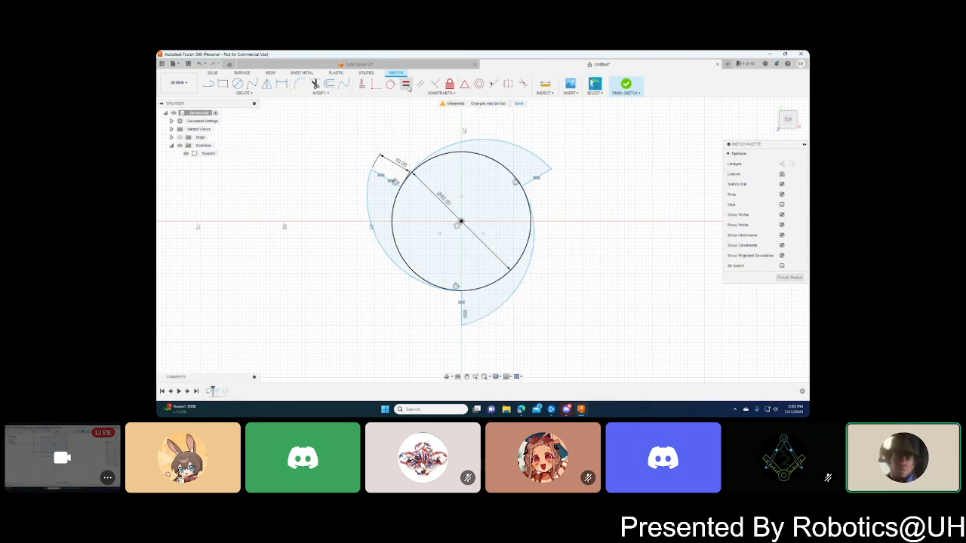
left_click(380, 244)
left_click(538, 266)
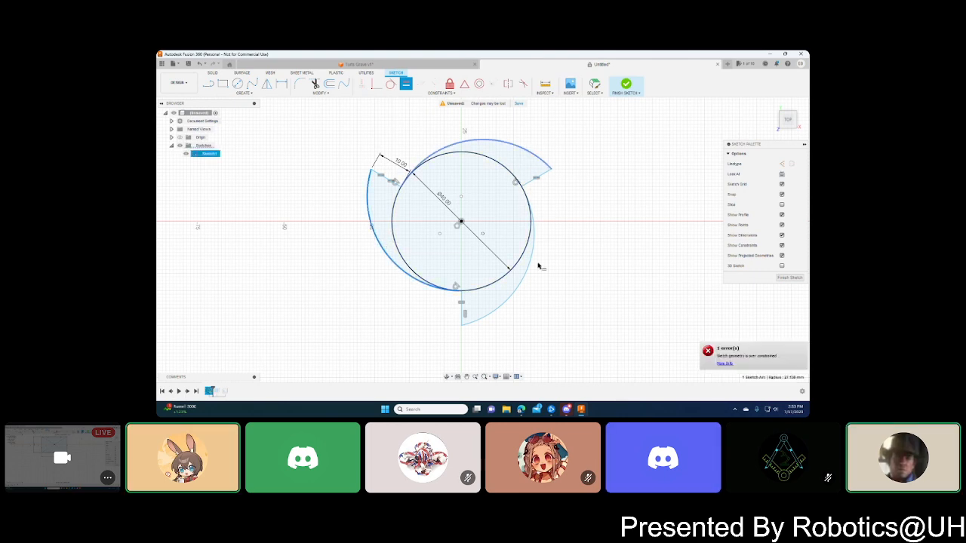
left_click(502, 307)
left_click(519, 150)
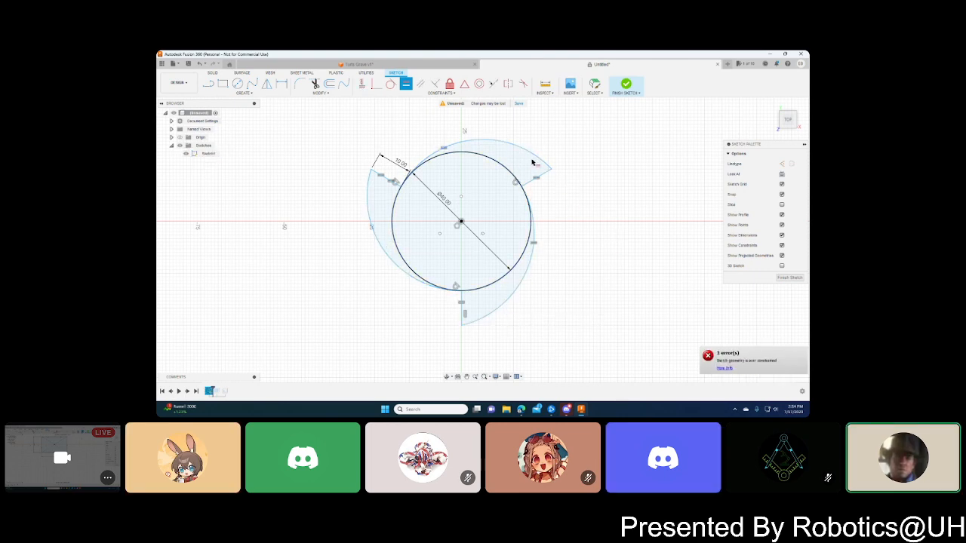
left_click(390, 260)
left_click(502, 308)
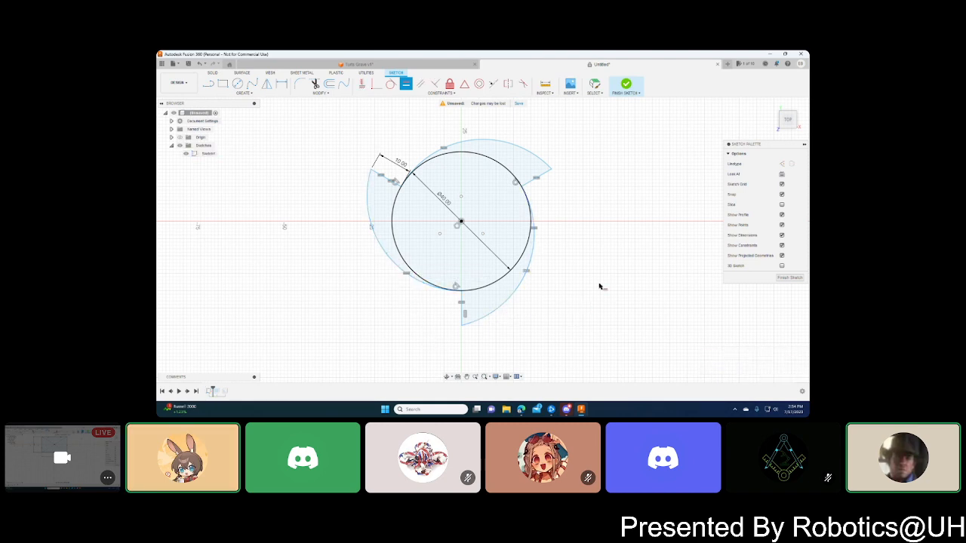
key("Escape")
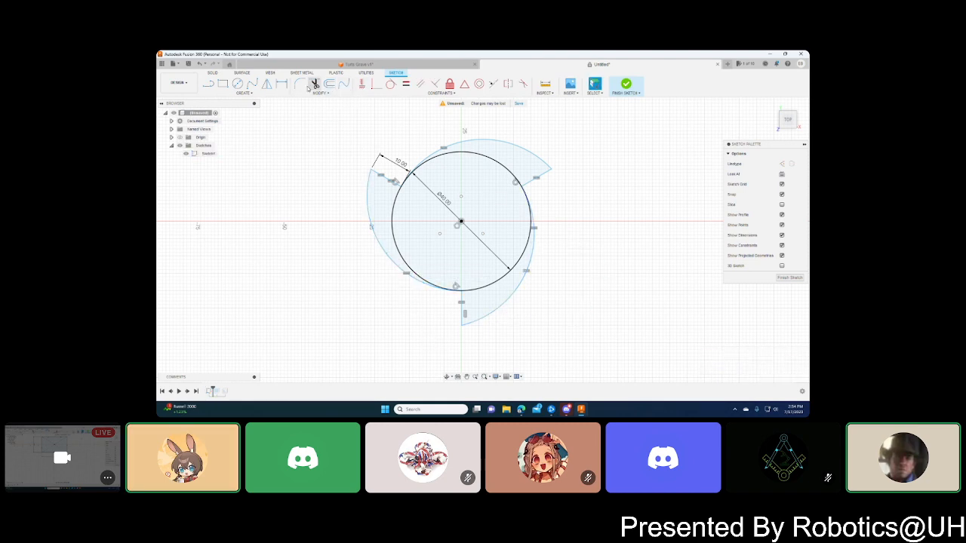
- Dimension the left blade's outer arc with a 25 mm radius, then undo that value change
key("d")
left_click(371, 228)
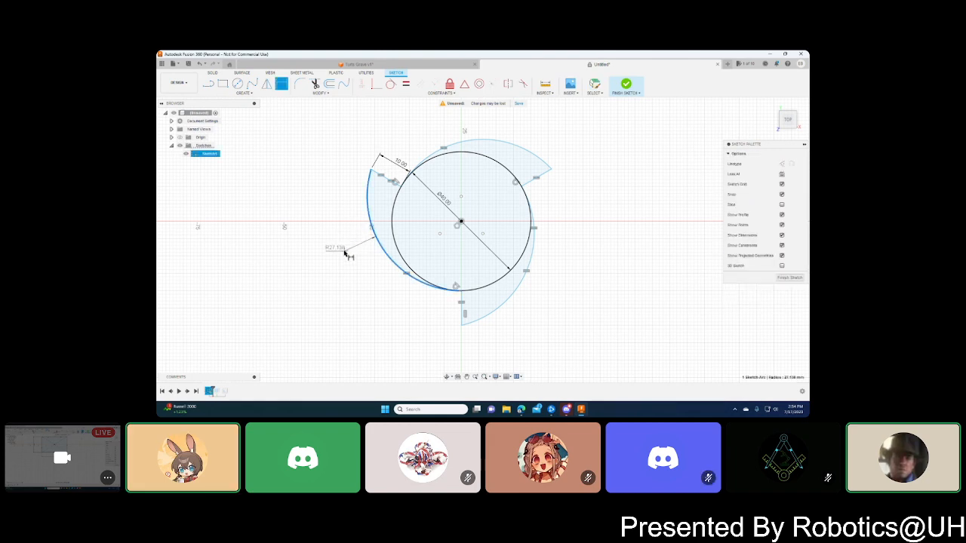
left_click(344, 254)
type("25")
key("Return")
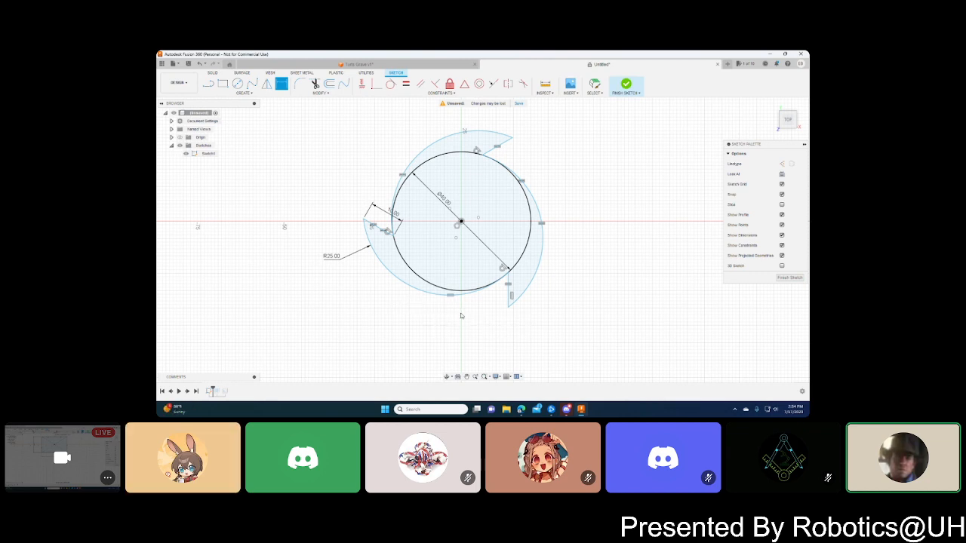
key("Escape")
key("ctrl+z")
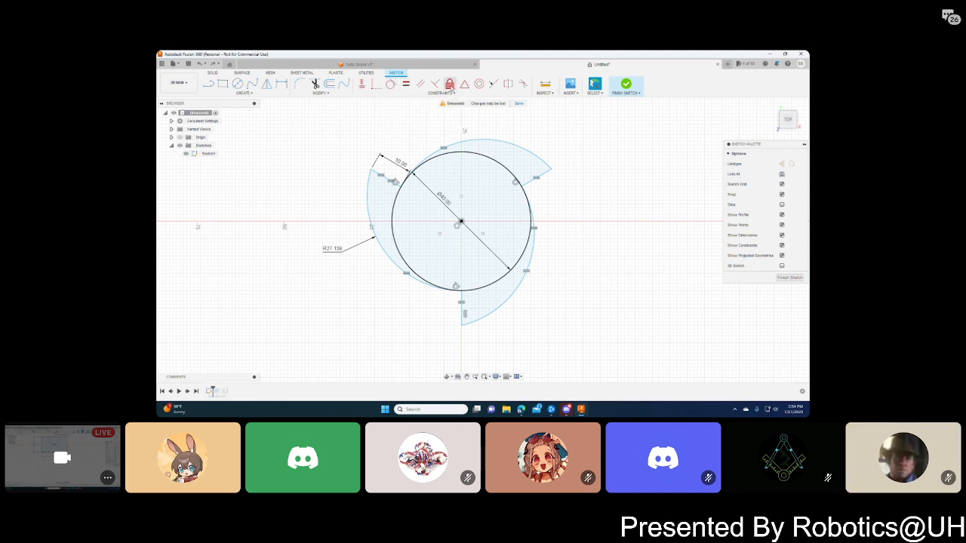
left_click(435, 83)
left_click(391, 183)
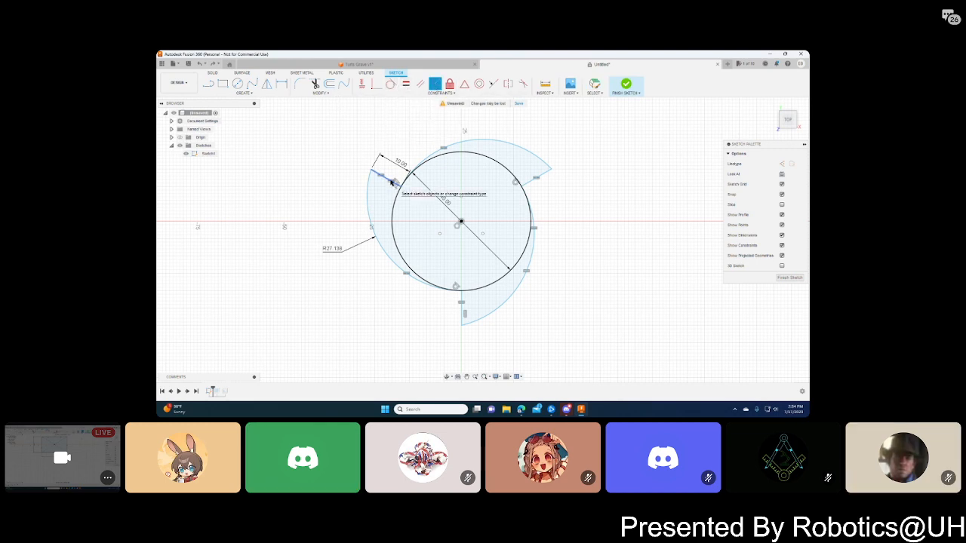
key("Escape")
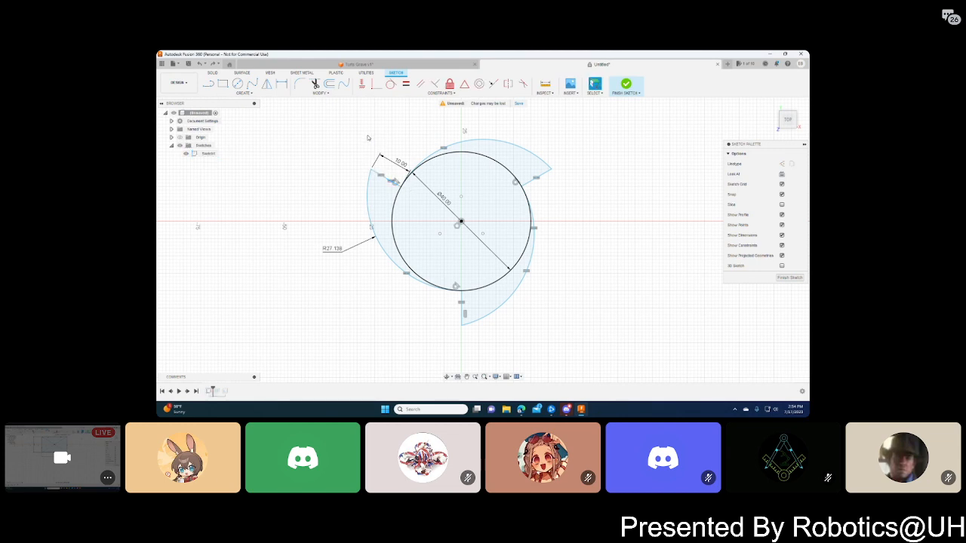
- Try to apply a Tangent constraint between the upper-left blade's short line and the central circle
left_click(391, 85)
left_click(395, 187)
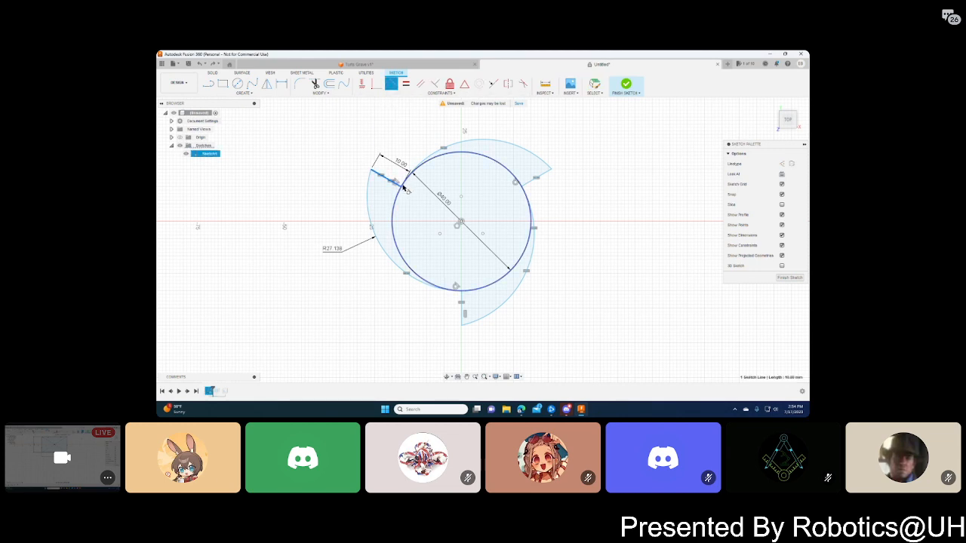
left_click(402, 186)
key("Escape")
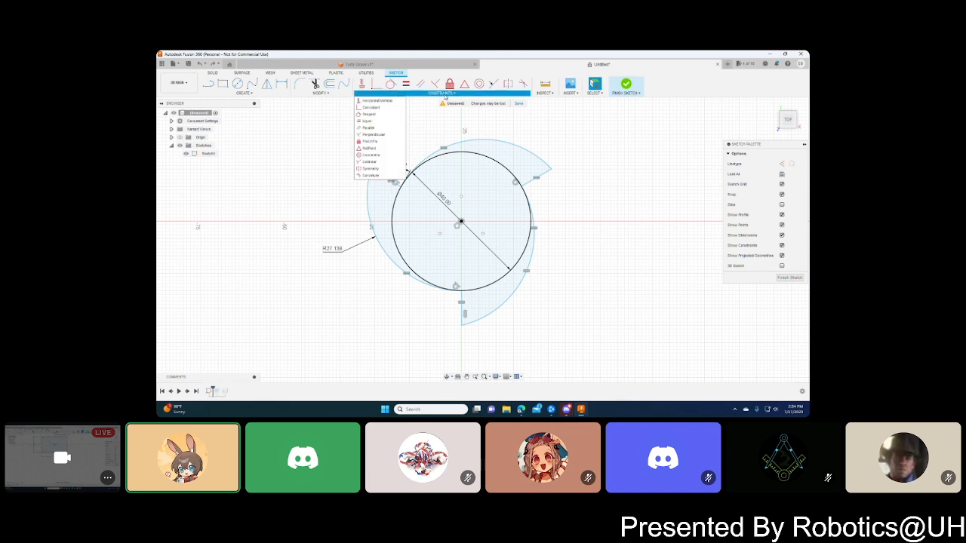
- Try to apply a Tangent constraint to the central circle where it meets the upper-right blade's short line
left_click(396, 86)
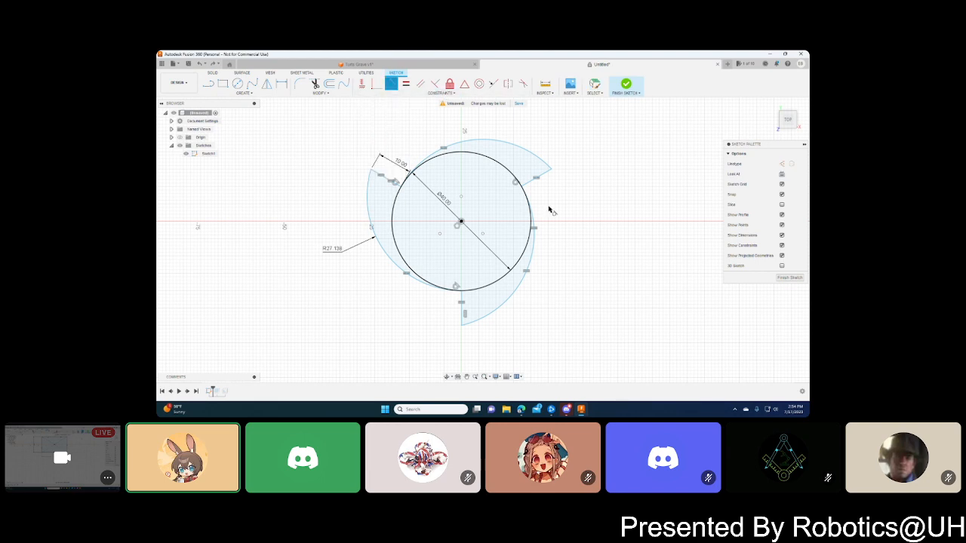
left_click(529, 184)
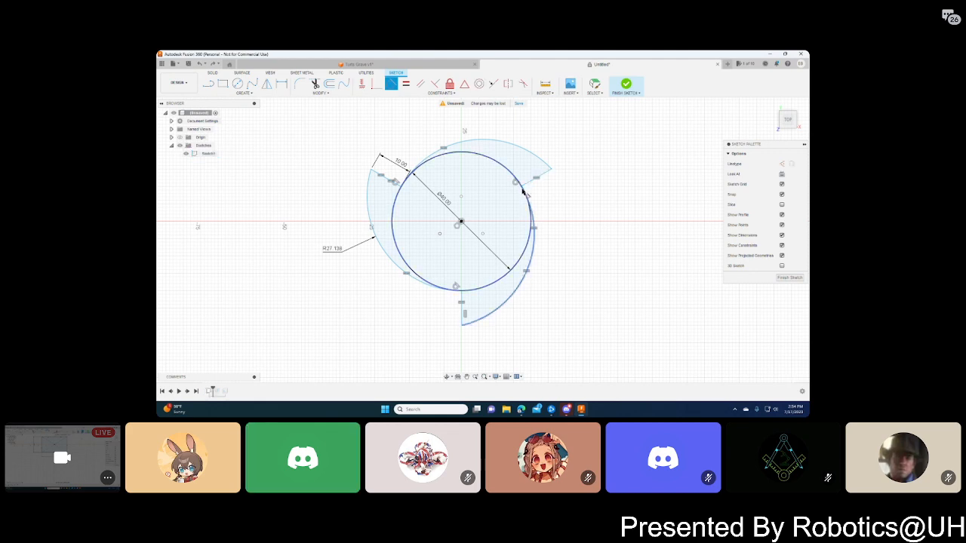
key("Escape")
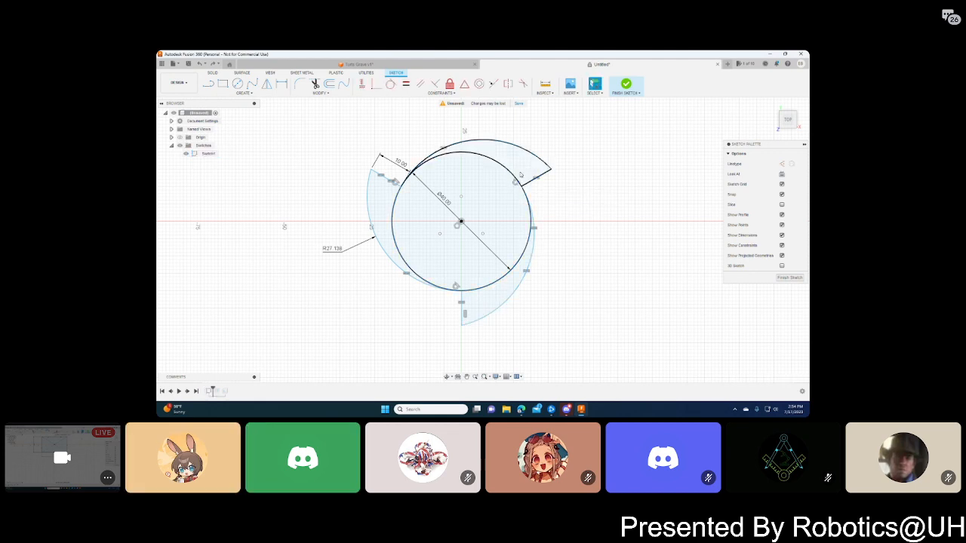
left_click(390, 84)
left_click(523, 188)
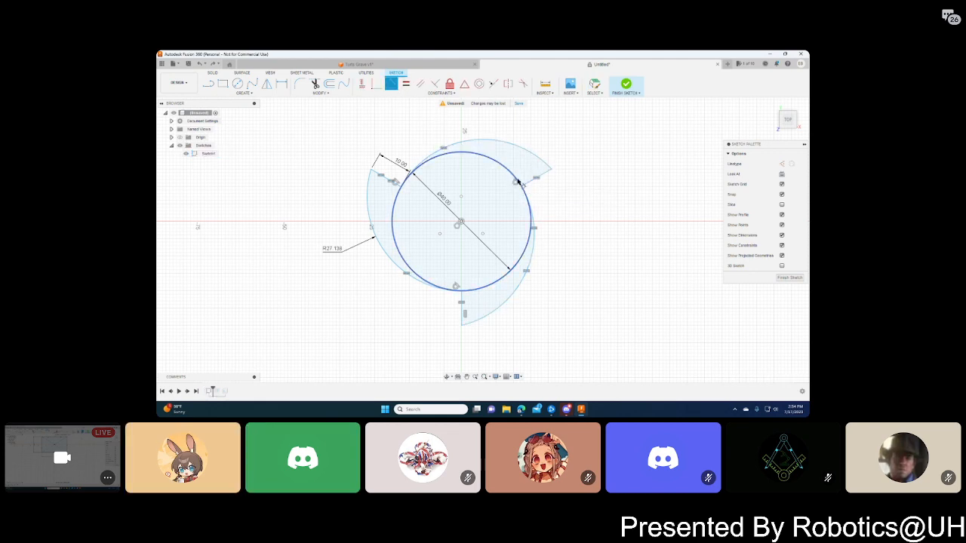
left_click(517, 181)
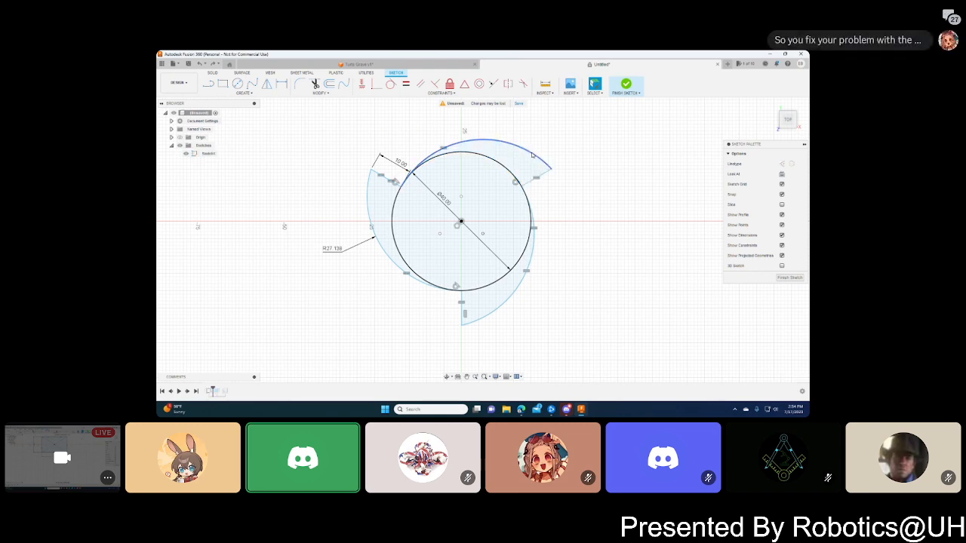
left_click(553, 170)
key("Escape")
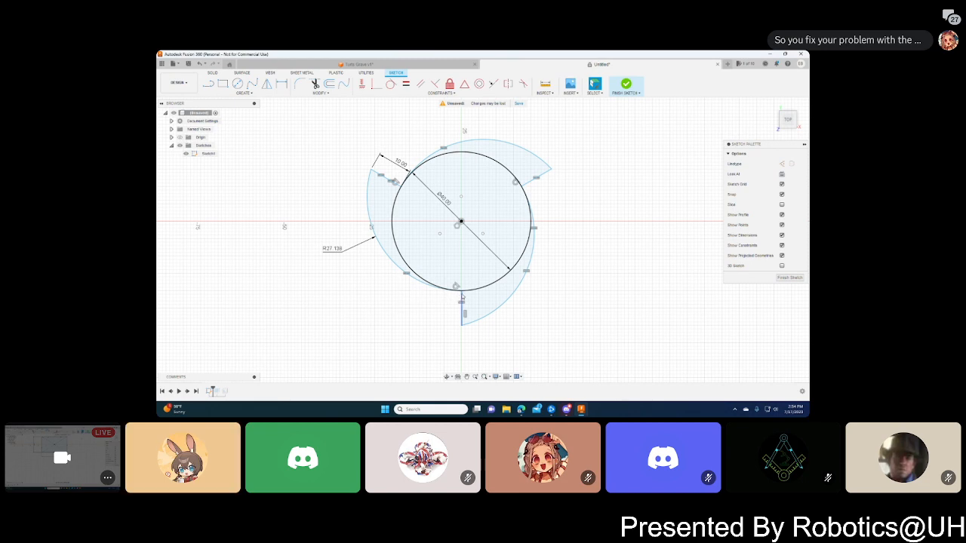
- Try to change the radius dimension of the left blade's outer arc
left_click(393, 181)
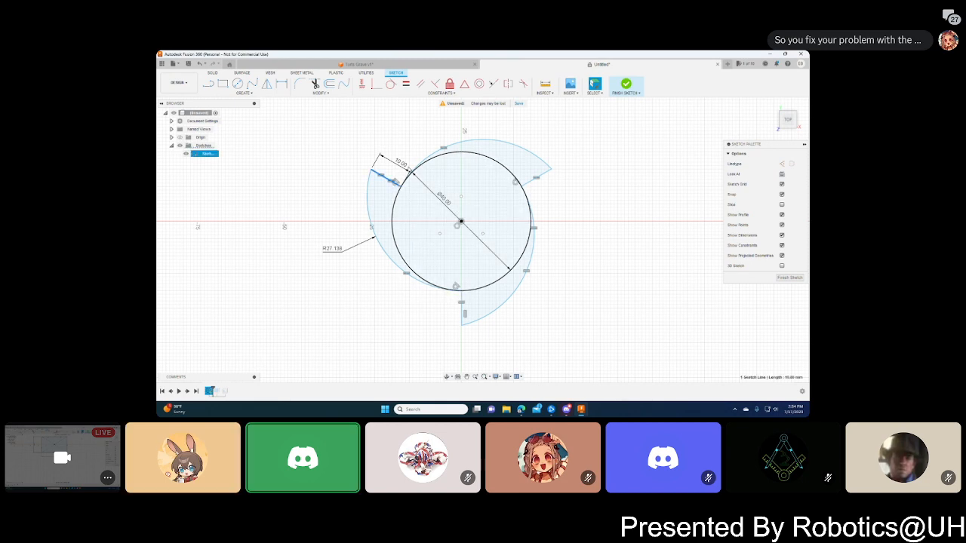
double_click(335, 250)
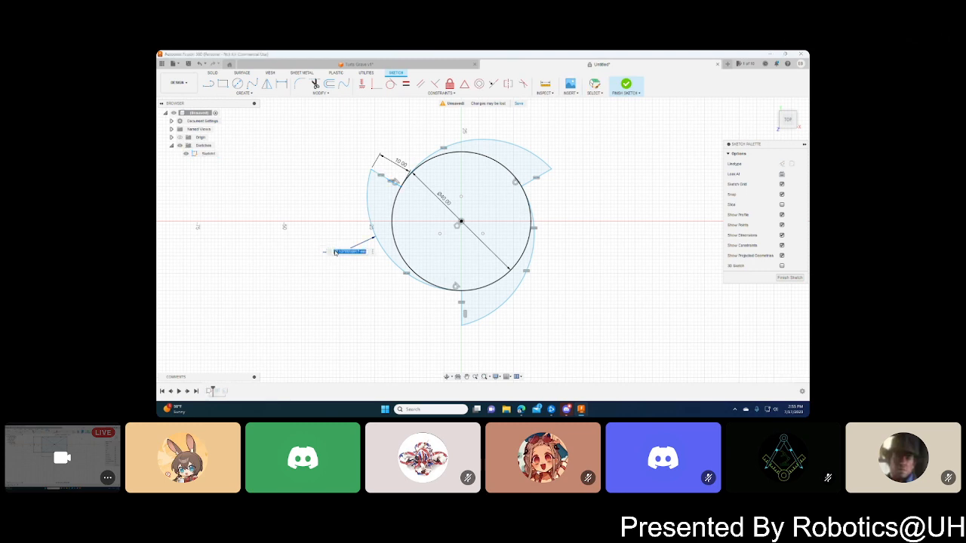
key("Return")
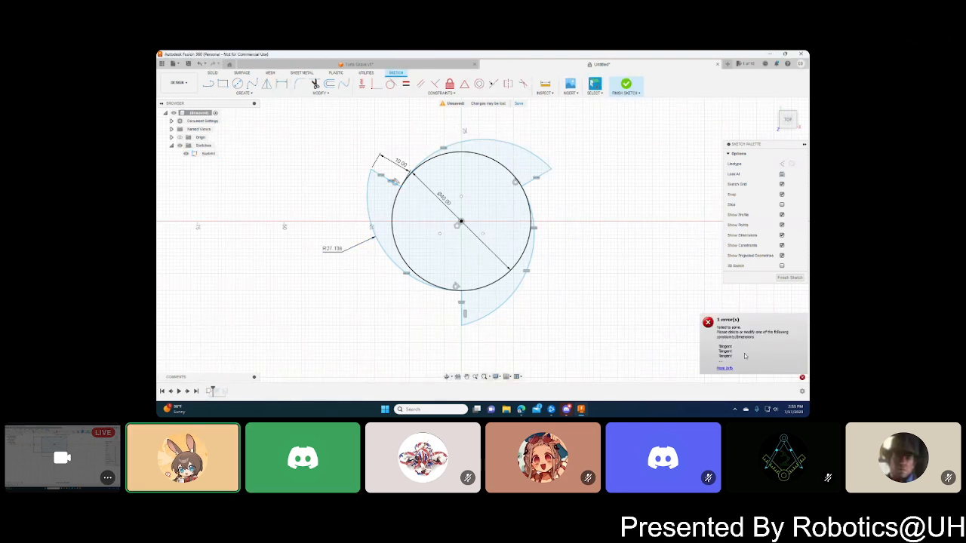
left_click(521, 290)
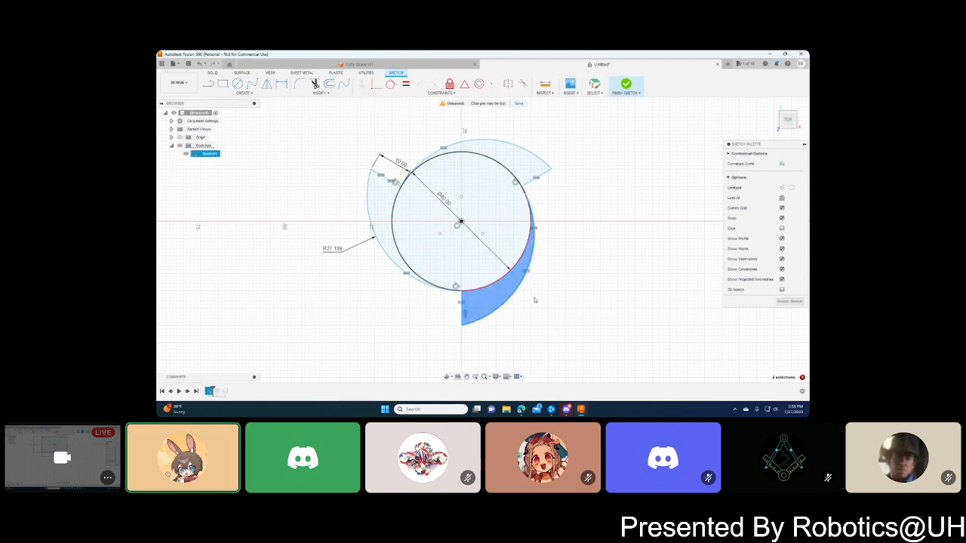
left_click(534, 300)
left_click(471, 314)
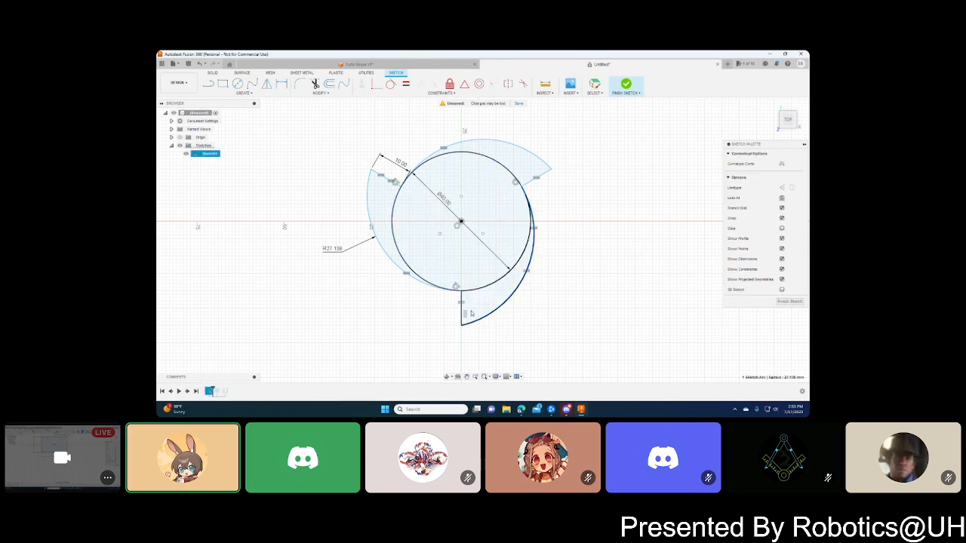
left_click(460, 317)
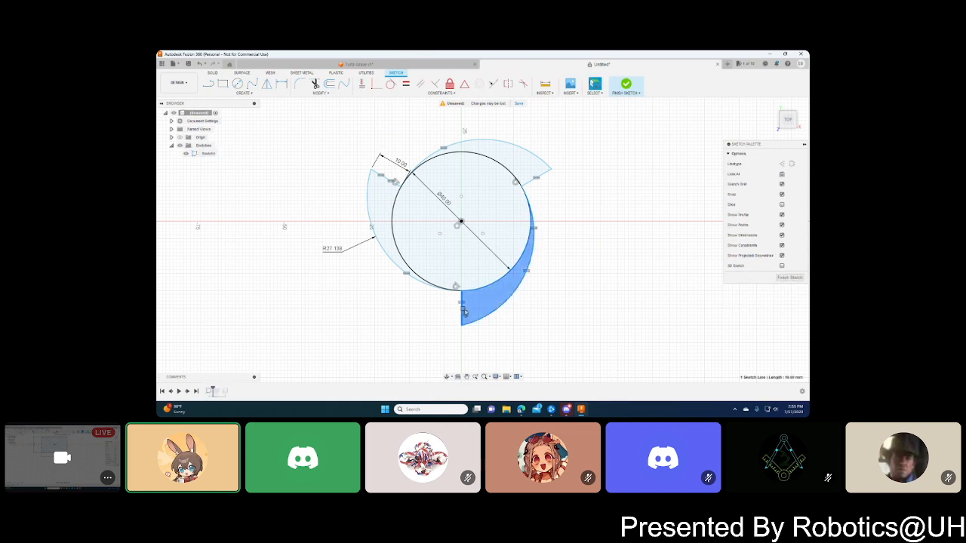
left_click(466, 314)
left_click(562, 193)
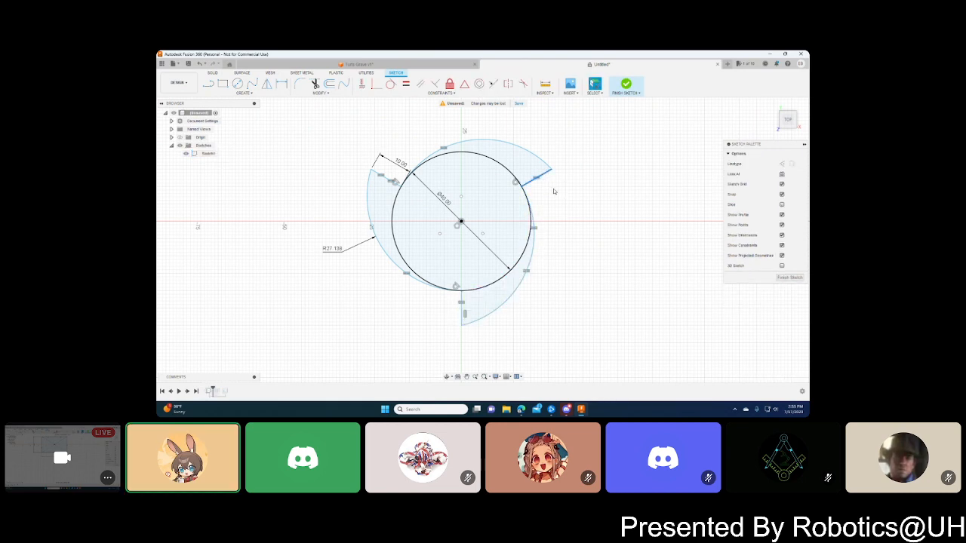
left_click(553, 192)
- Delete the feature that follows the spinner sketch in the design history
left_click(202, 153)
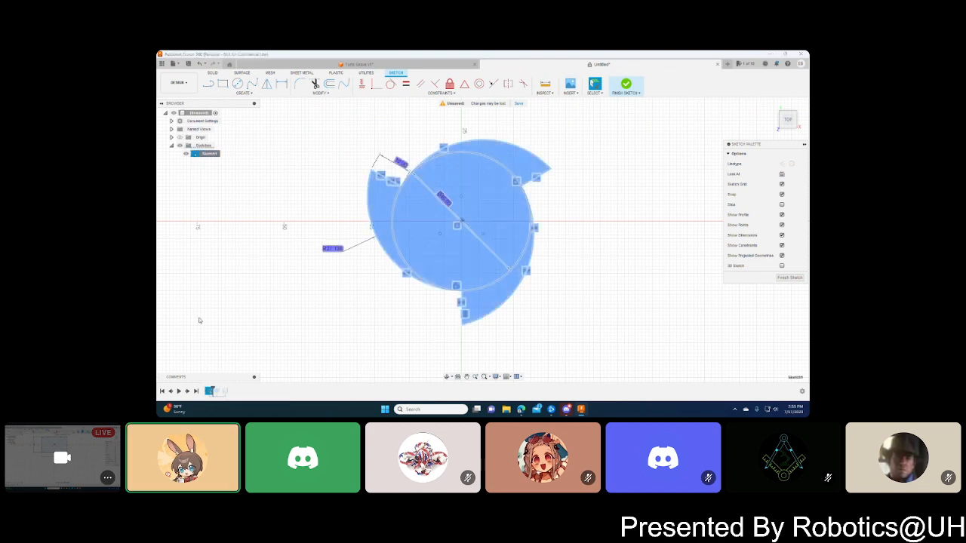
right_click(209, 390)
left_click(224, 374)
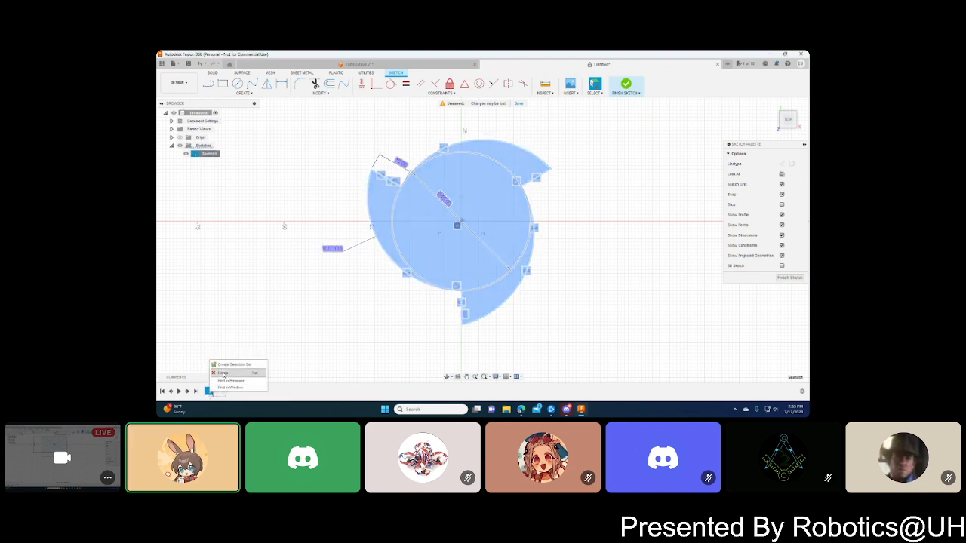
right_click(217, 393)
left_click(223, 381)
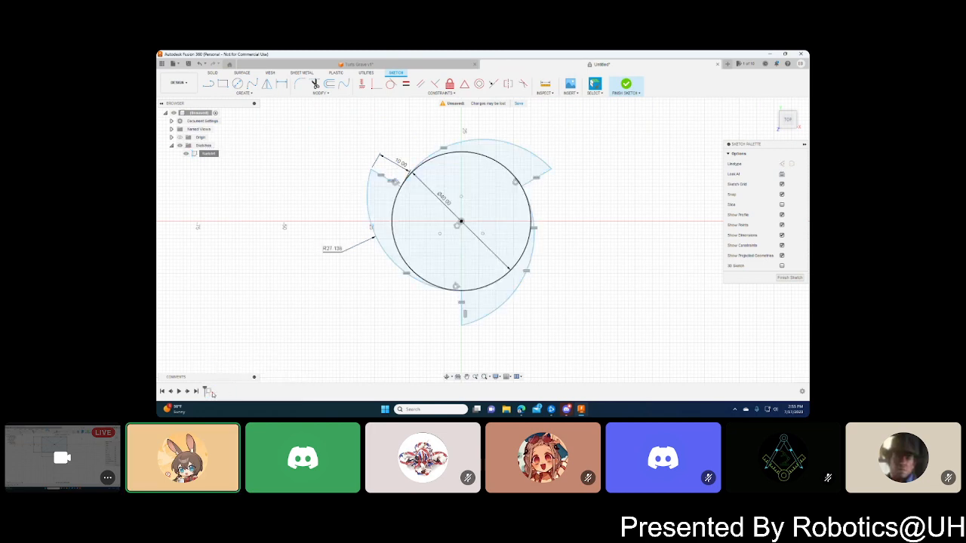
- Finish editing the three-bladed spinner sketch and delete the whole sketch from the design history
right_click(211, 391)
left_click(224, 375)
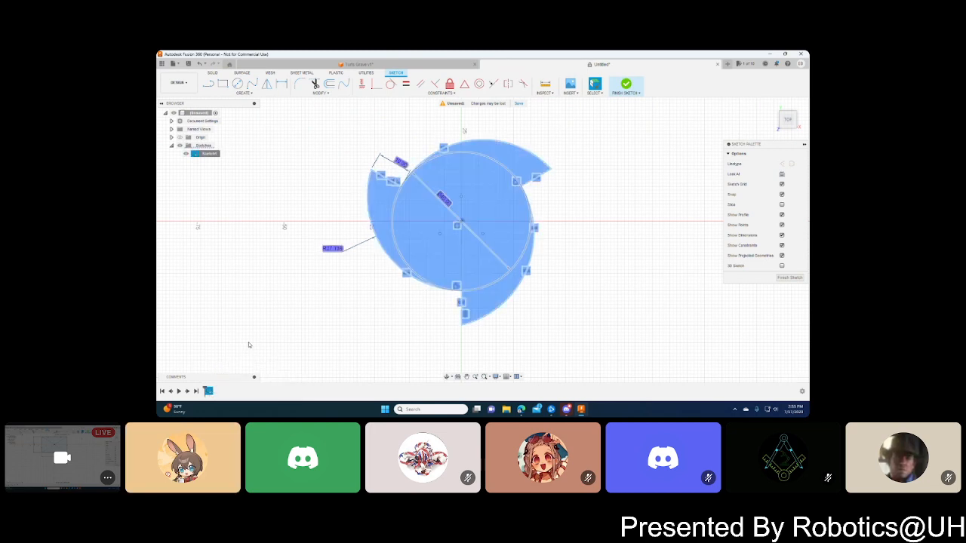
left_click(560, 114)
left_click(625, 86)
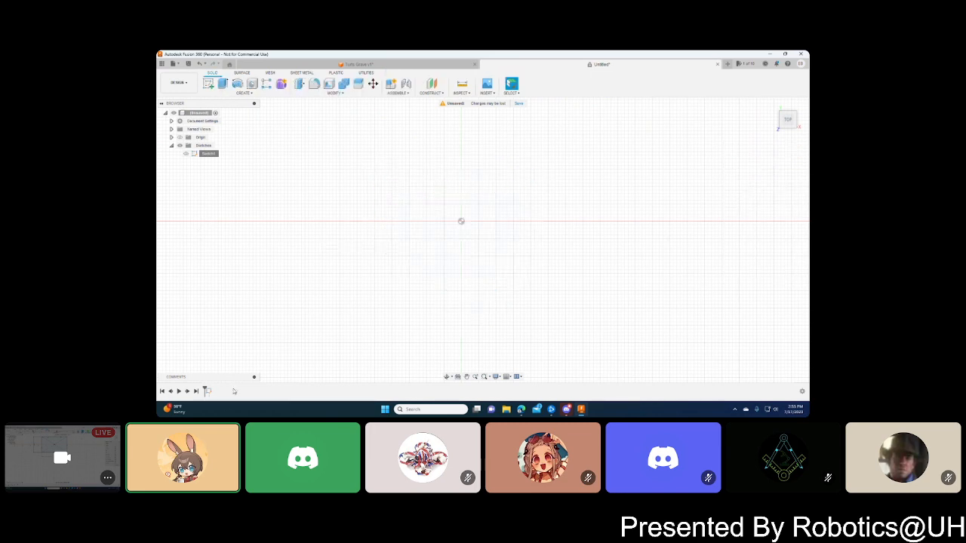
right_click(208, 392)
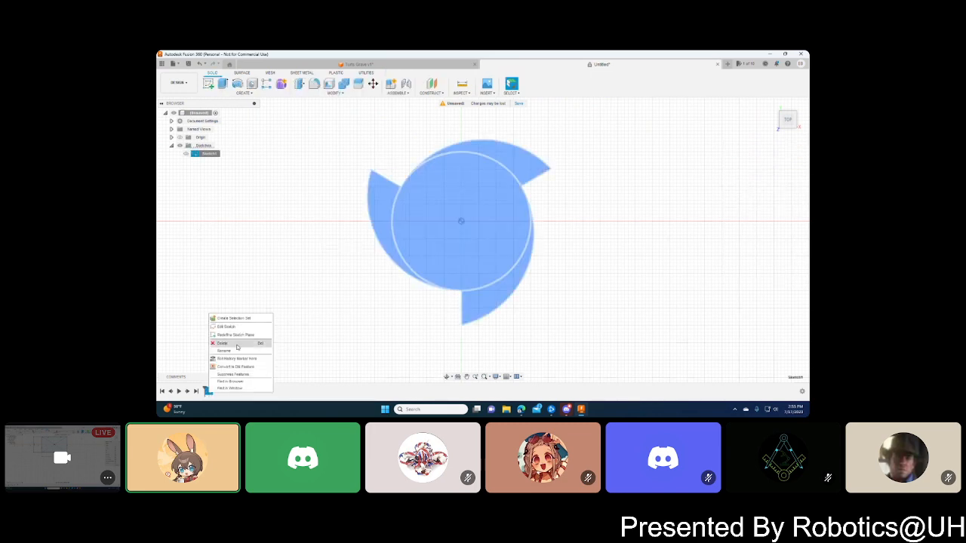
left_click(234, 345)
- Start a new sketch on the horizontal origin plane seen in the top view
left_click(210, 84)
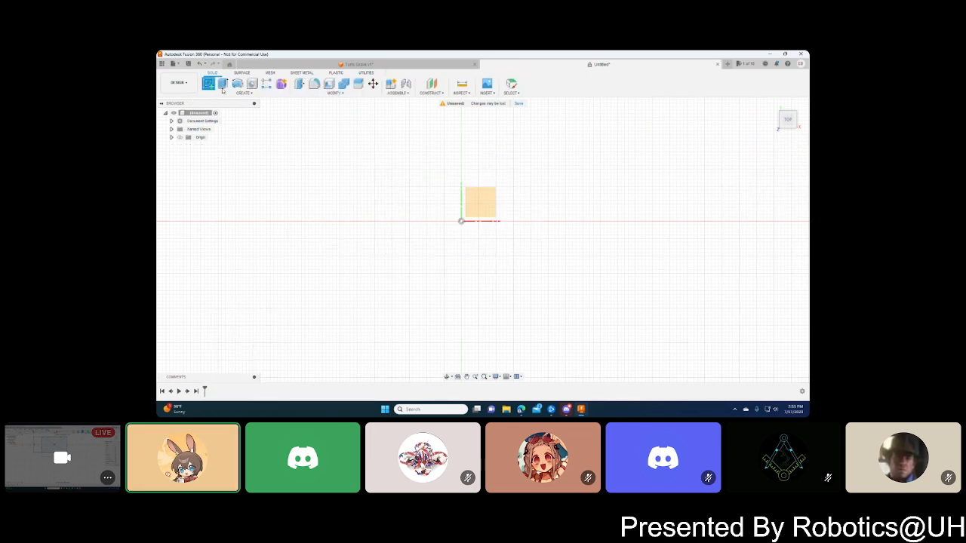
mouse_move(588, 283)
middle_mouse_down("shift")
mouse_move(541, 279)
mouse_move(524, 299)
mouse_move(494, 302)
middle_mouse_up("shift")
mouse_move(502, 221)
middle_mouse_down("shift")
mouse_move(474, 249)
mouse_move(498, 242)
mouse_move(509, 260)
middle_mouse_up("shift")
left_click(510, 241)
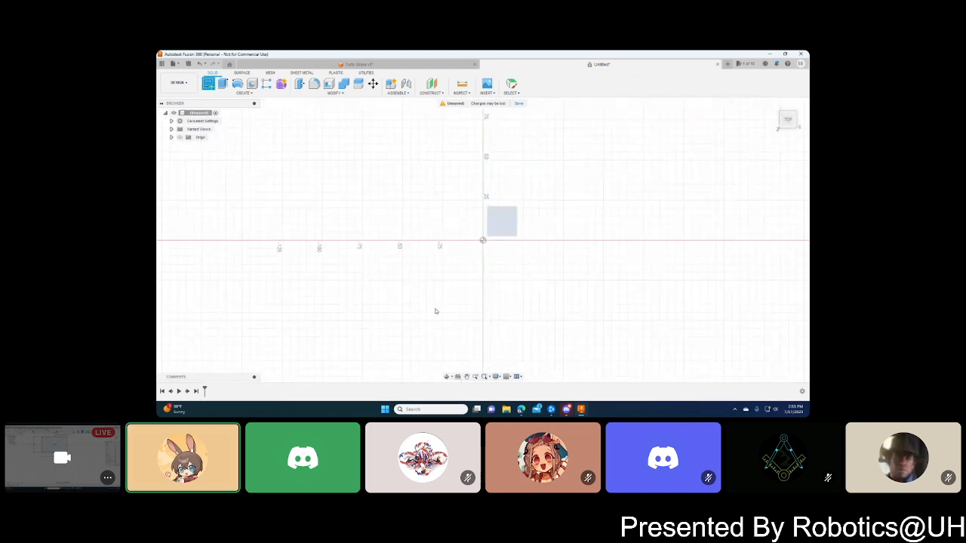
- Draw a large circle centred on the origin
left_click(237, 83)
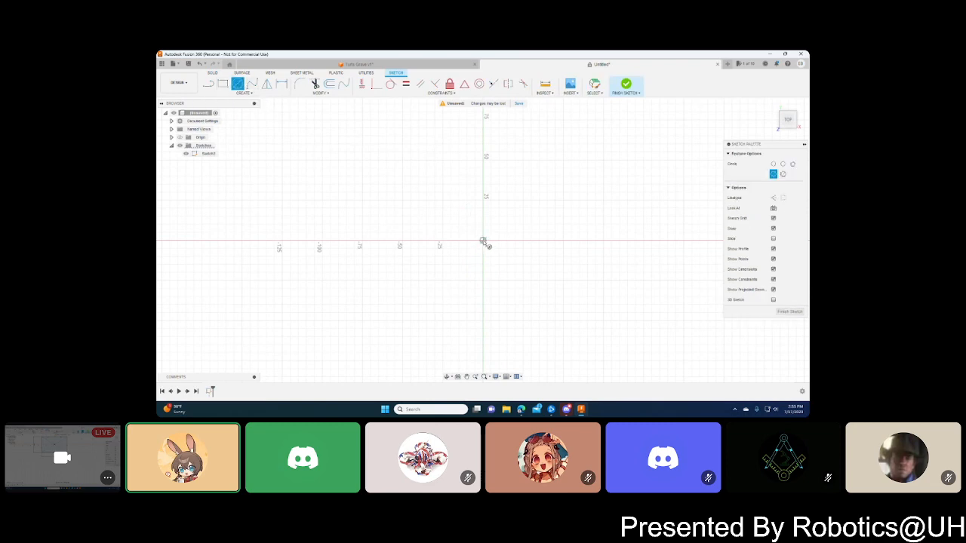
left_click(482, 242)
left_click(571, 177)
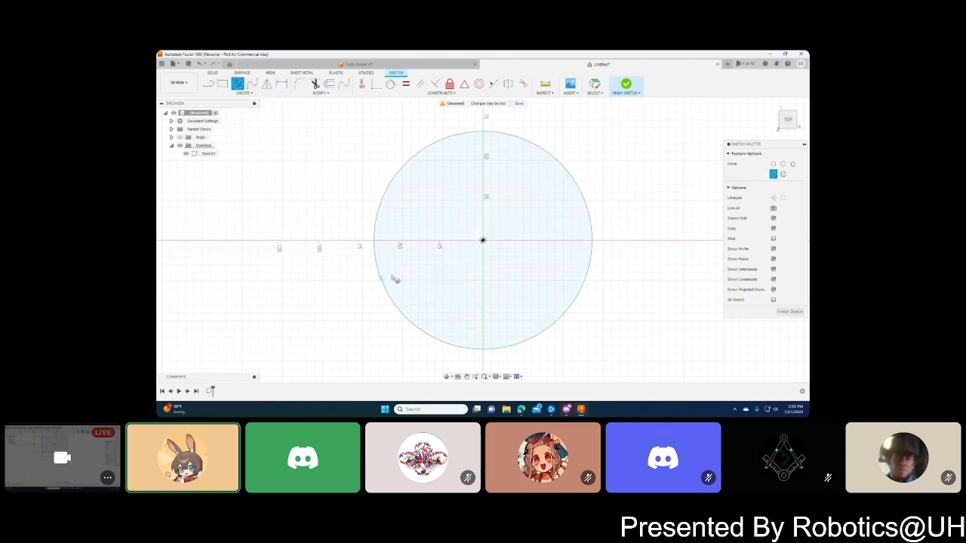
key("Escape")
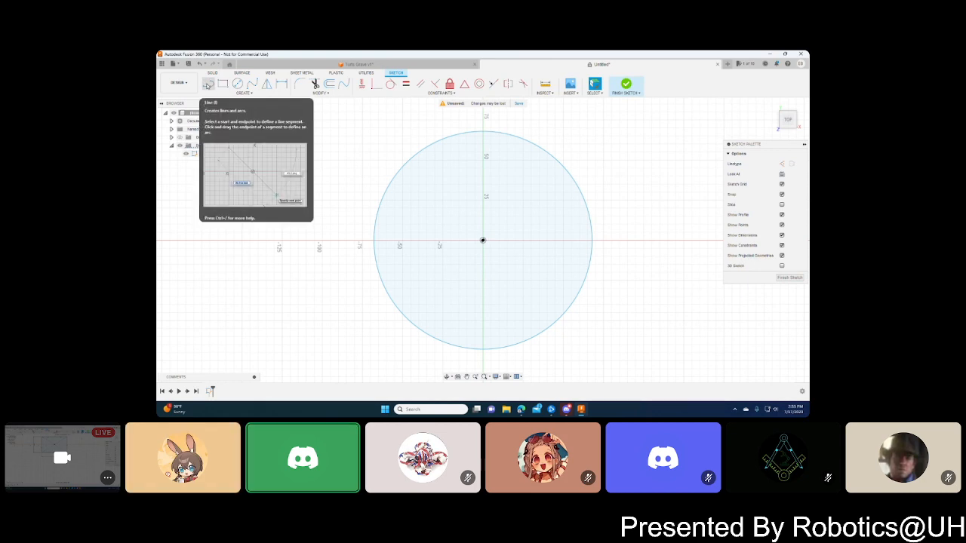
left_click(209, 85)
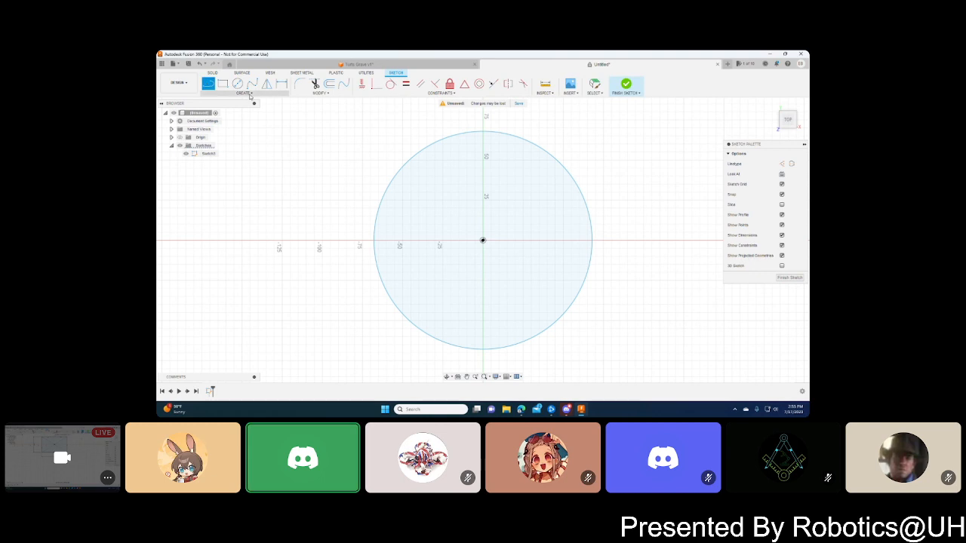
left_click(431, 191)
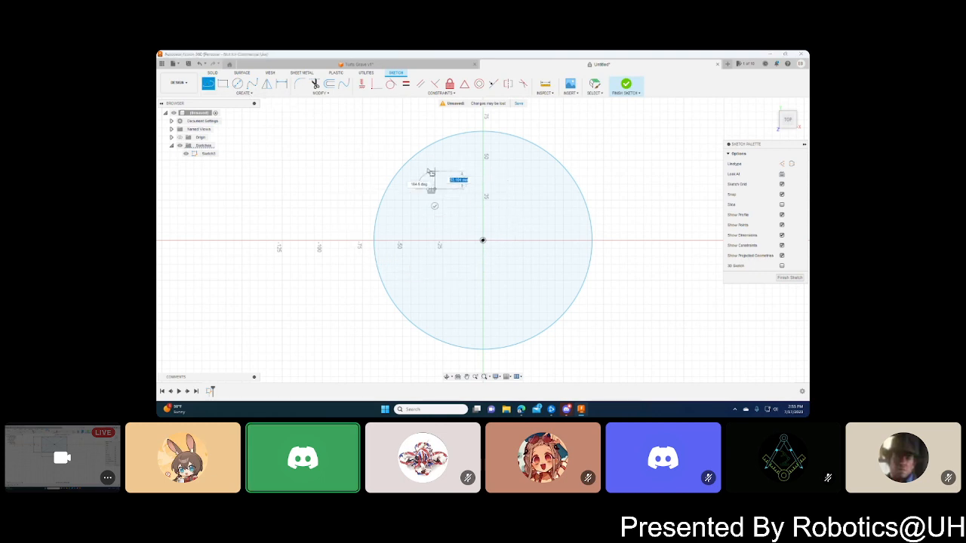
scroll(431, 189, "up", 5)
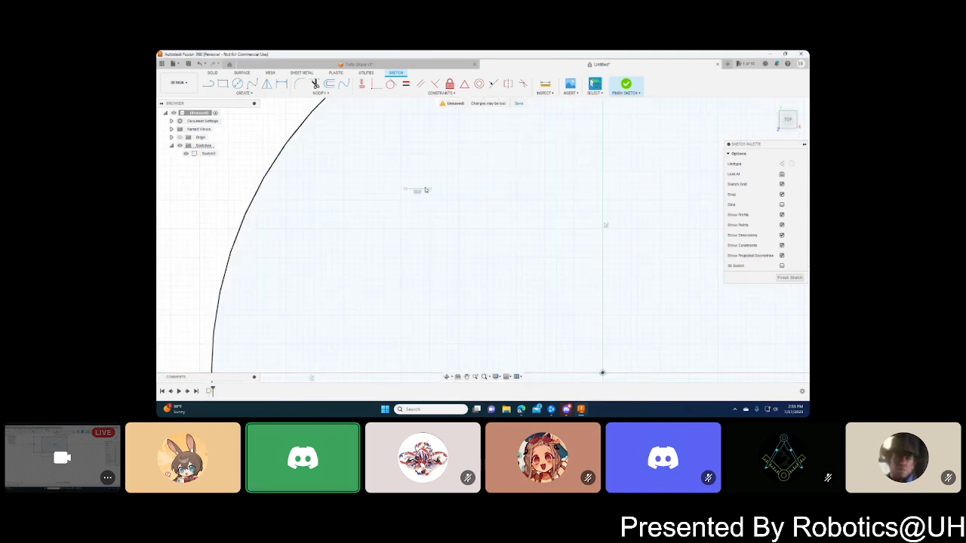
key("Escape")
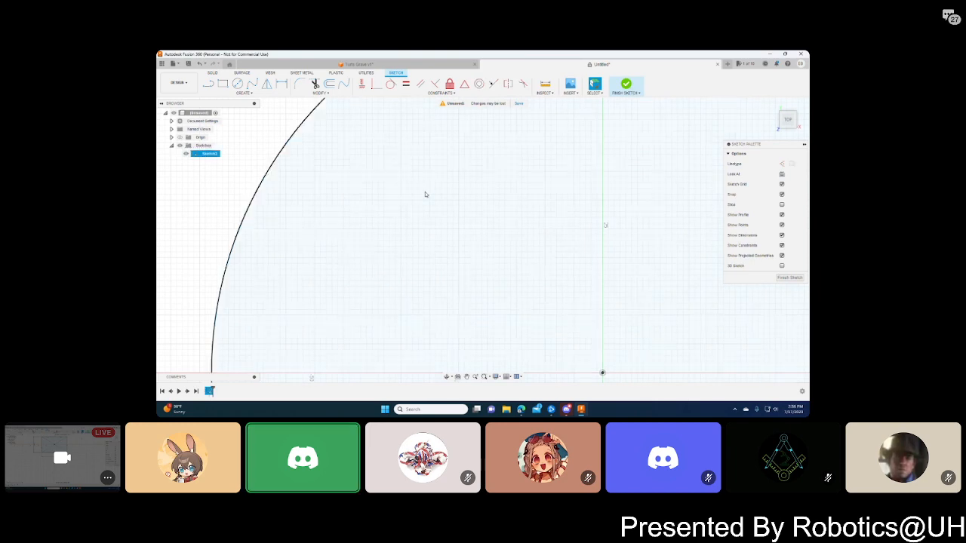
- Draw two separate slanted lines inside the circle, about 42 mm long above the origin and about 48 mm long beside it
left_click(209, 84)
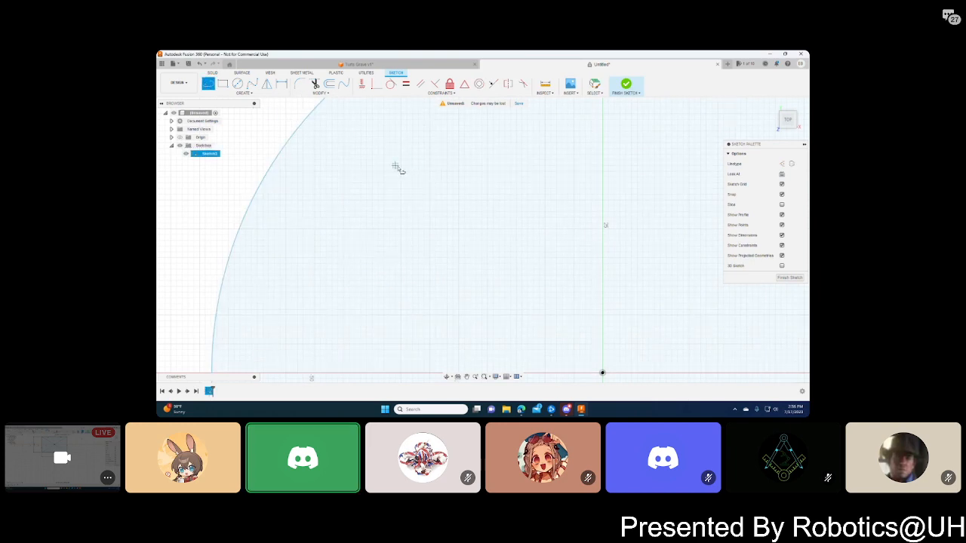
left_click(394, 165)
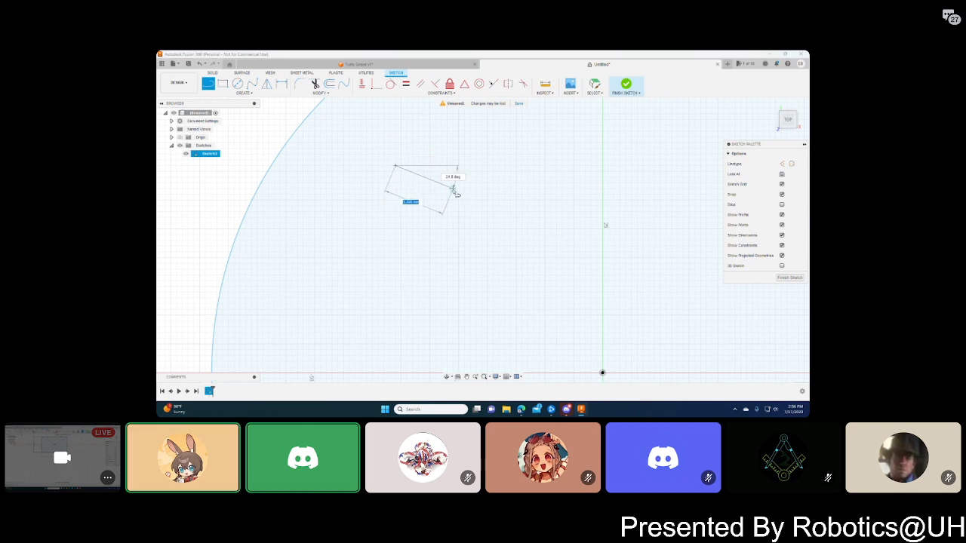
left_click(620, 245)
scroll(563, 289, "down", 3)
key("Escape")
scroll(400, 174, "down", 2)
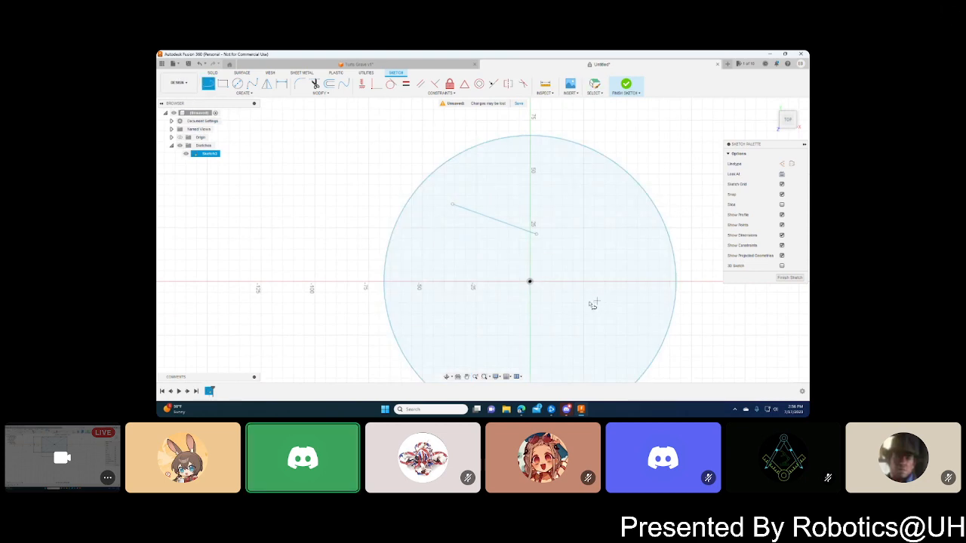
left_click(620, 245)
left_click(577, 340)
key("Escape")
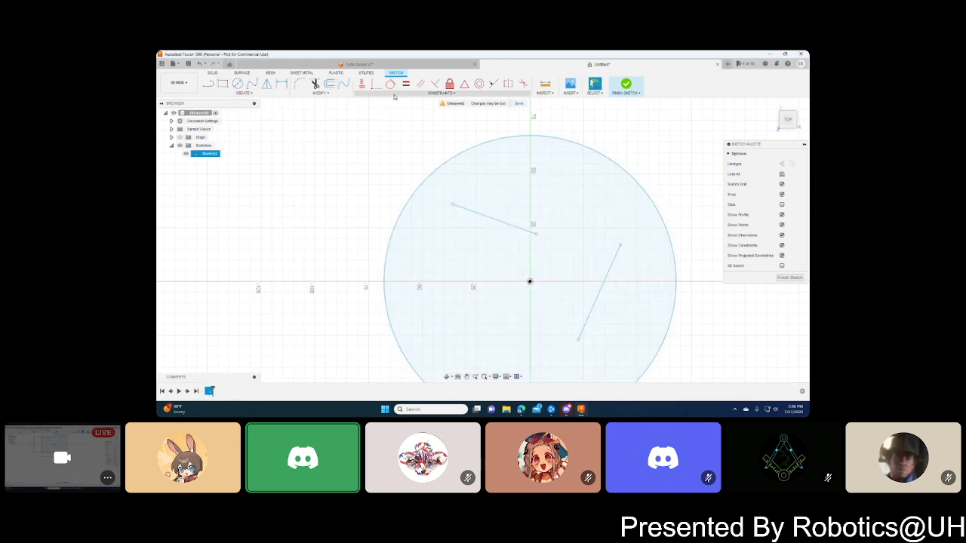
- Constrain the midpoints of both lines to the origin with the MidPoint constraint
left_click(464, 84)
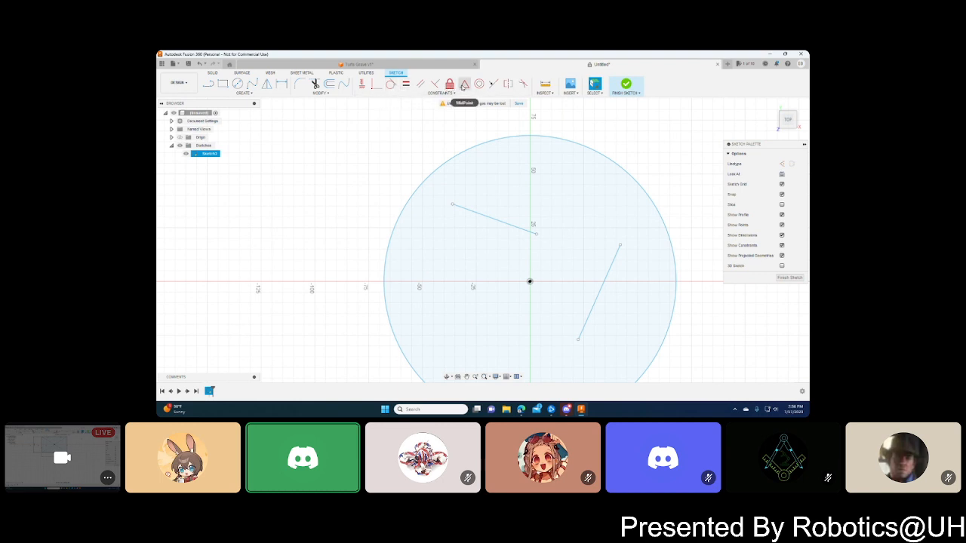
left_click(502, 223)
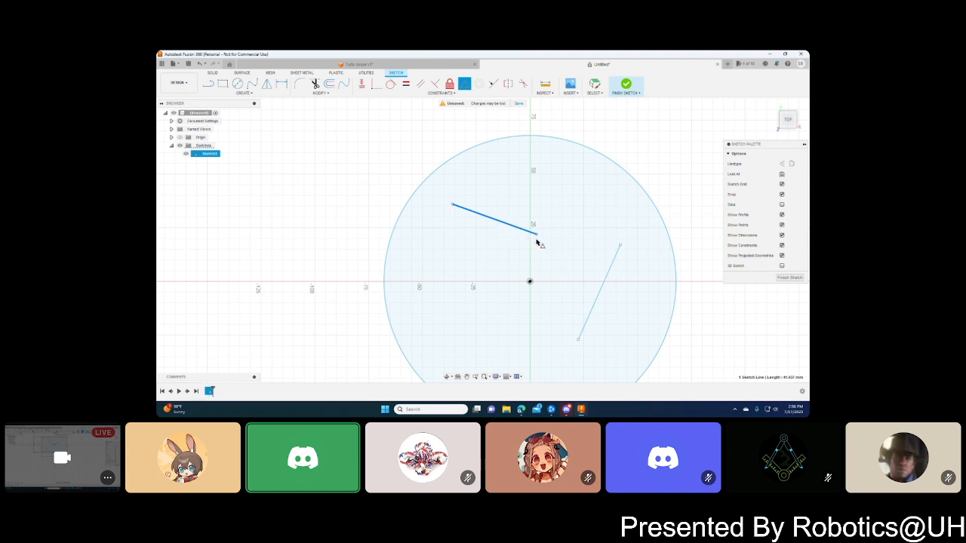
left_click(530, 281)
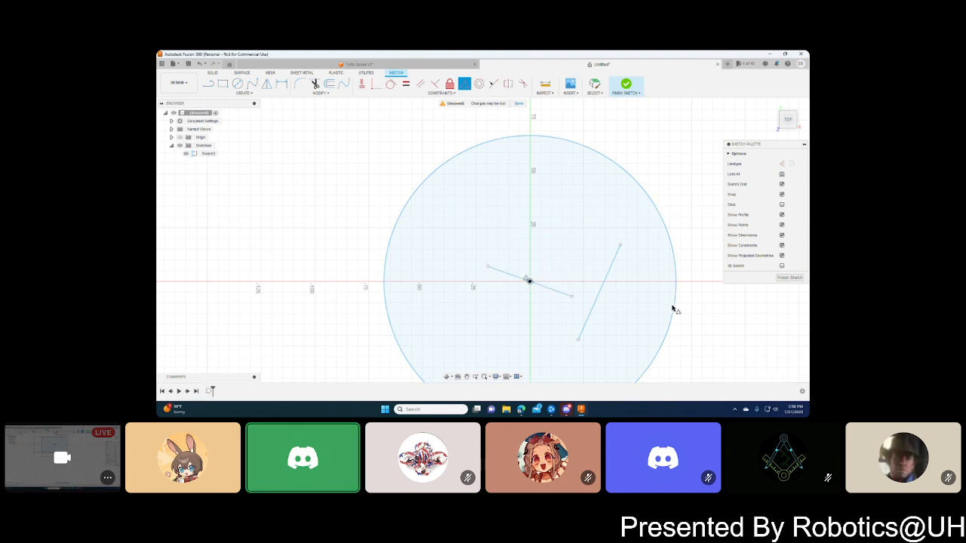
left_click(605, 292)
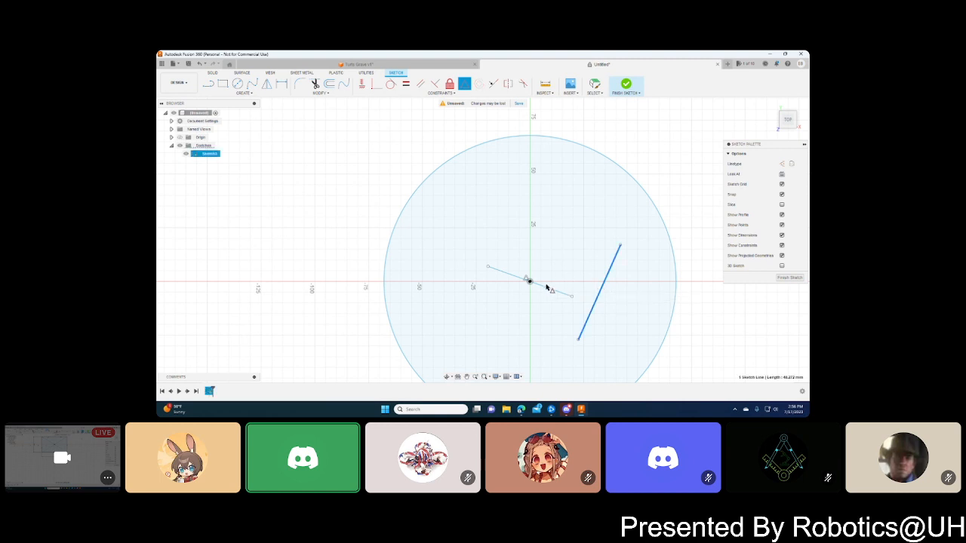
left_click(529, 281)
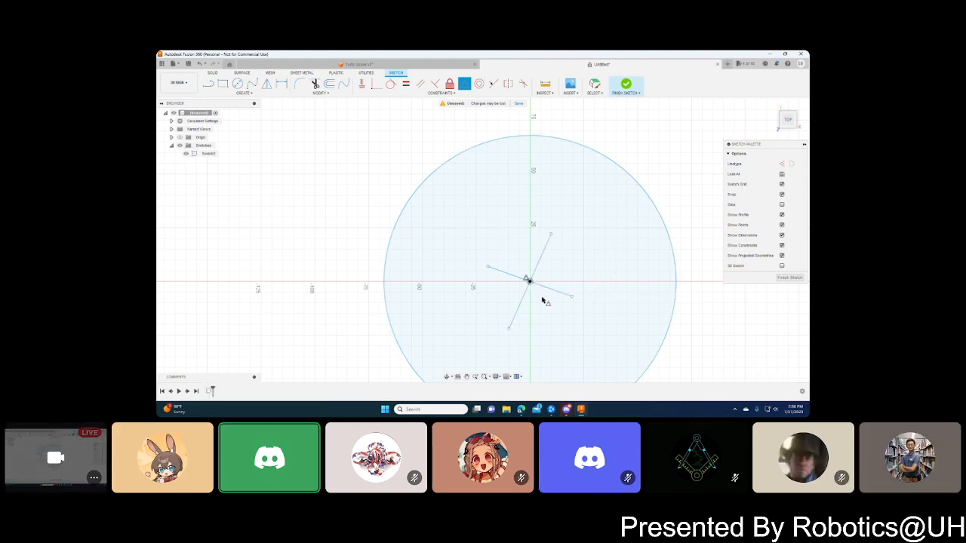
key("Escape")
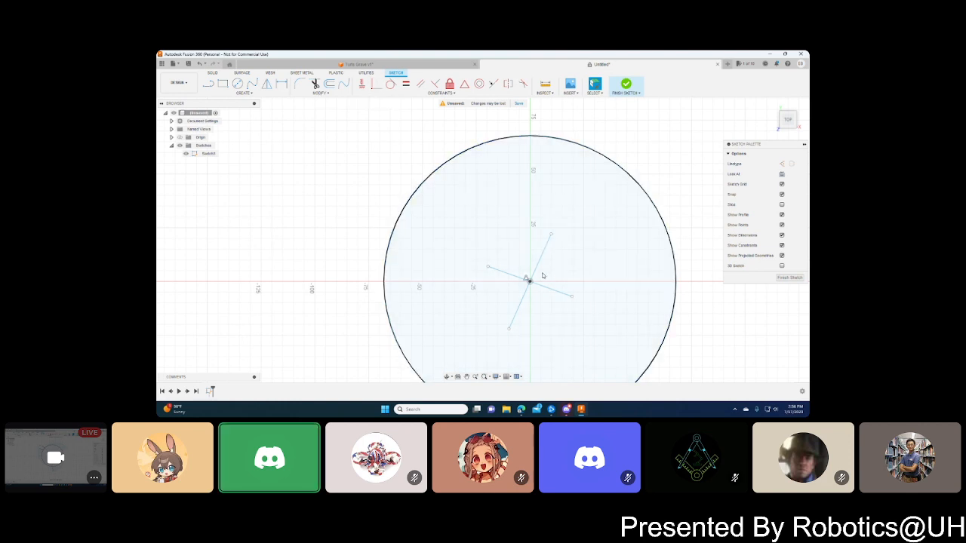
- Constrain the two crossed lines perpendicular to each other
left_click(537, 267)
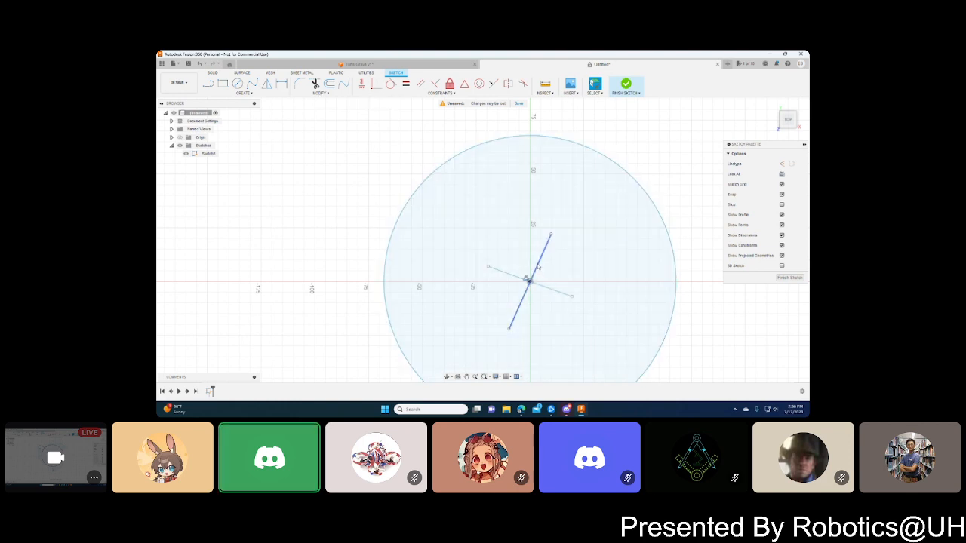
left_click(436, 83)
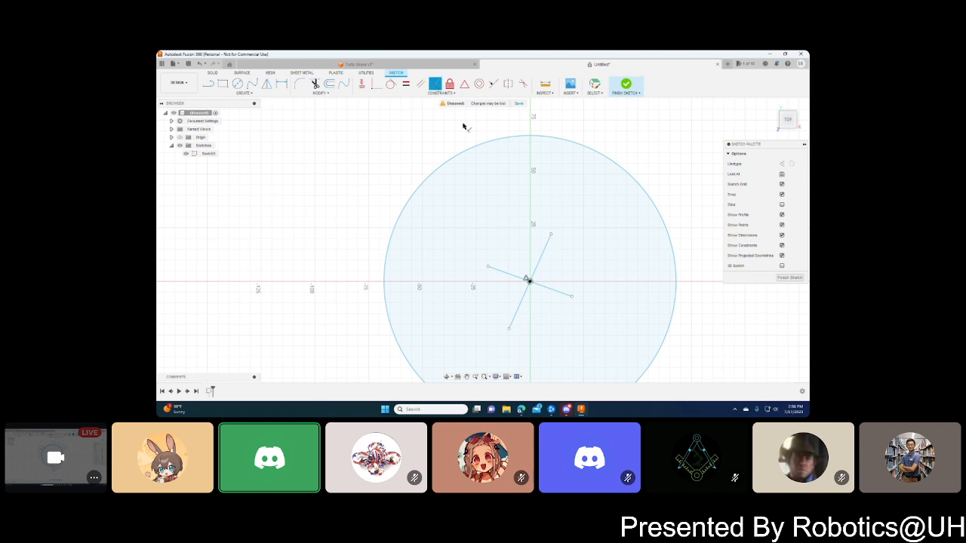
left_click(539, 275)
left_click(550, 287)
key("Escape")
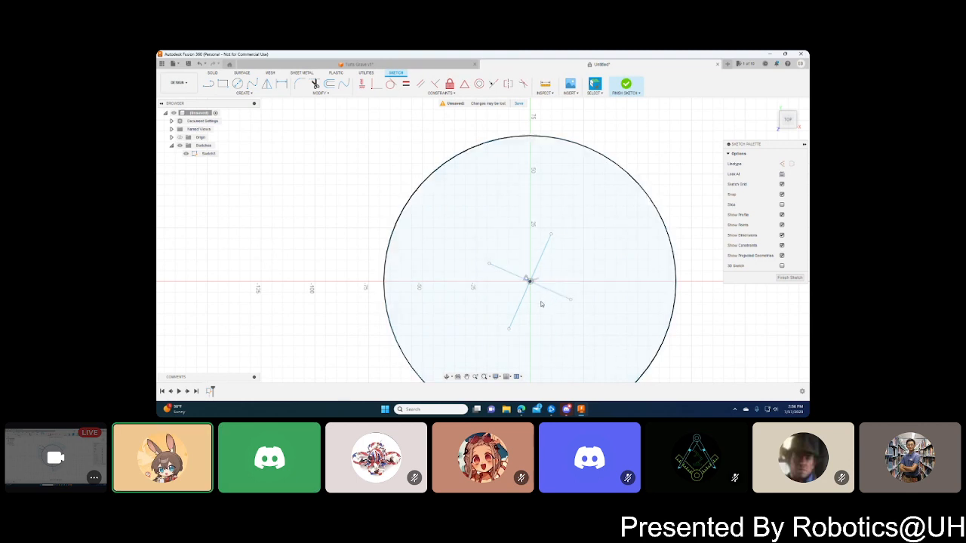
- Shrink the circle around the crossed lines and dimension its diameter as 80 mm
scroll(540, 304, "down", 4)
mouse_move(559, 323)
middle_mouse_down()
mouse_move(513, 261)
mouse_move(523, 282)
middle_mouse_up()
scroll(516, 280, "up", 3)
scroll(514, 270, "down", 2)
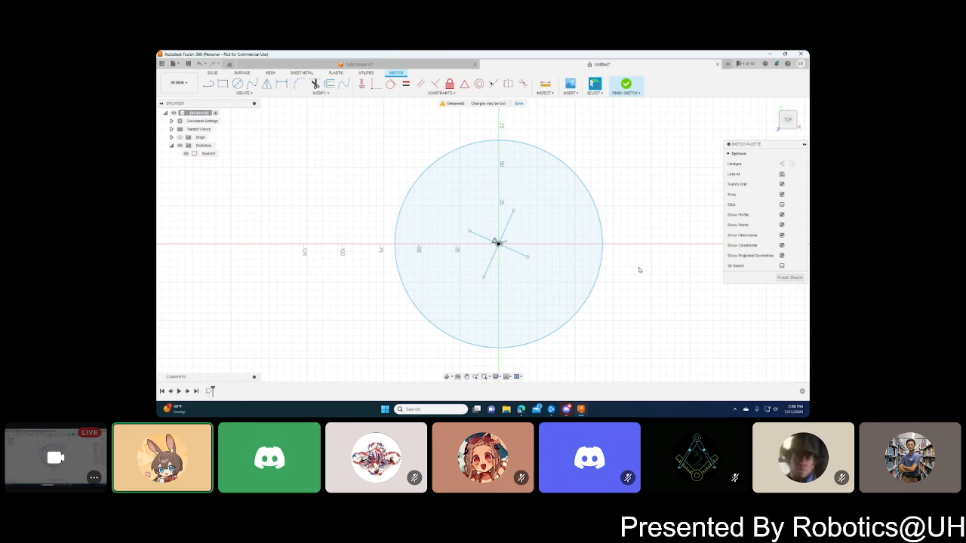
left_click_drag(597, 276, 562, 267)
scroll(557, 317, "down", 2)
scroll(557, 317, "up", 3)
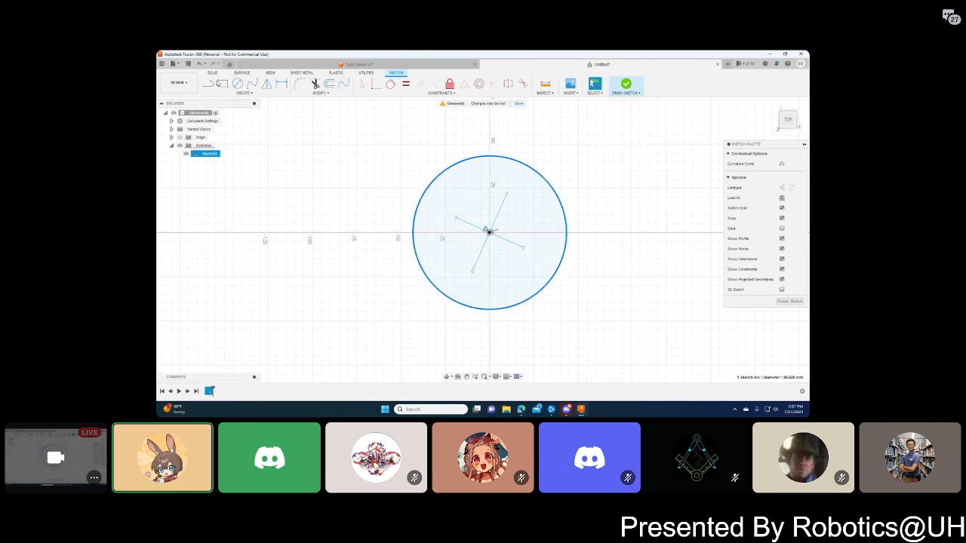
key("d")
left_click(542, 287)
left_click(539, 229)
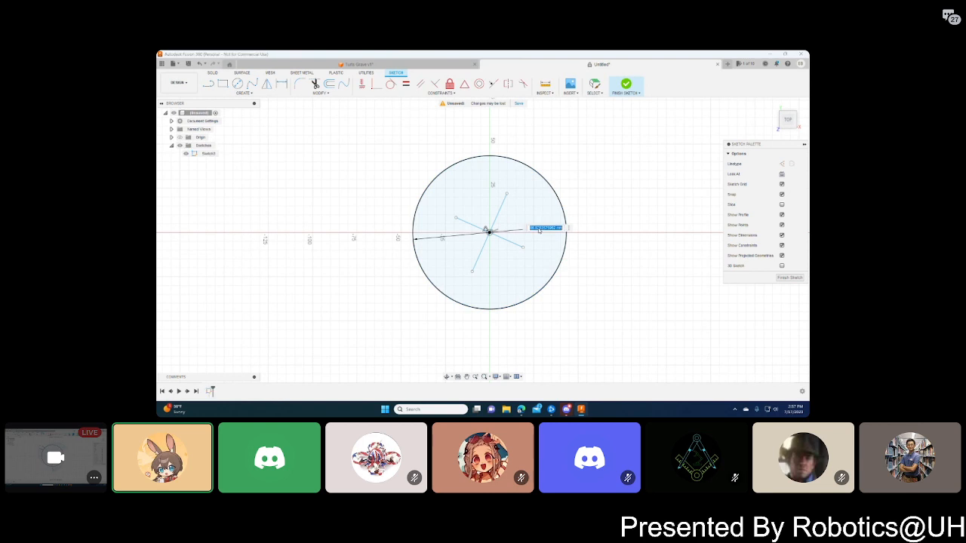
type("60")
key("Return")
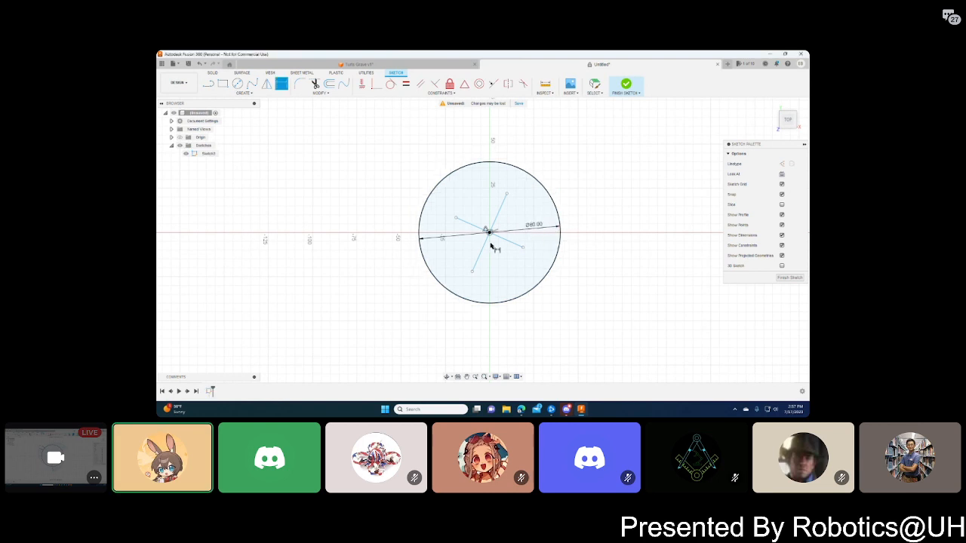
- Dimension the flatter crossed line at 32 mm long and the steeper one at 16 mm long
left_click(505, 239)
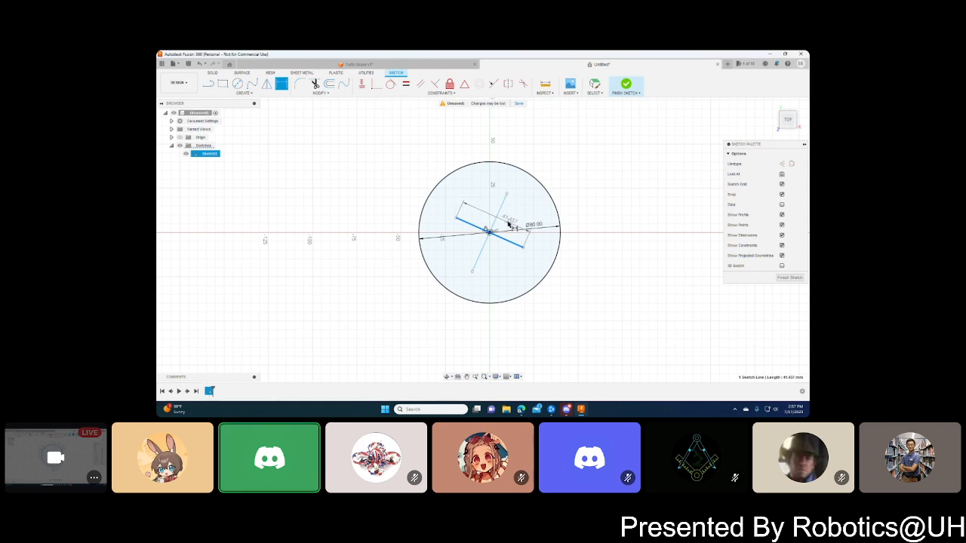
left_click(509, 221)
type("10")
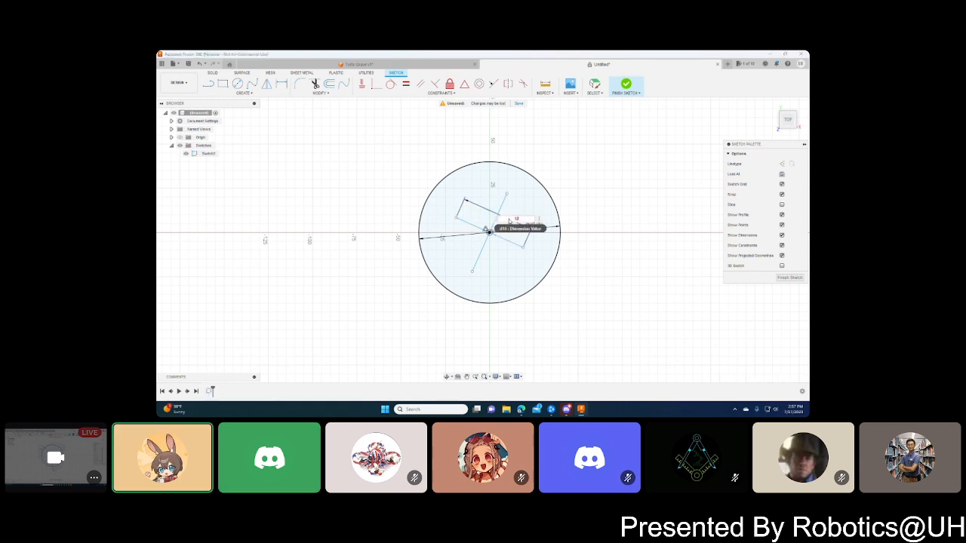
key("Return")
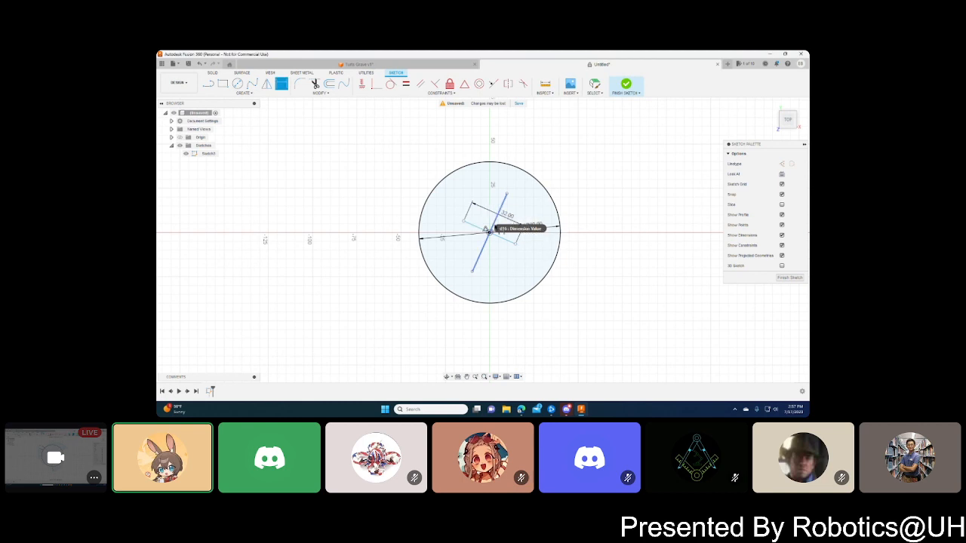
left_click(487, 226)
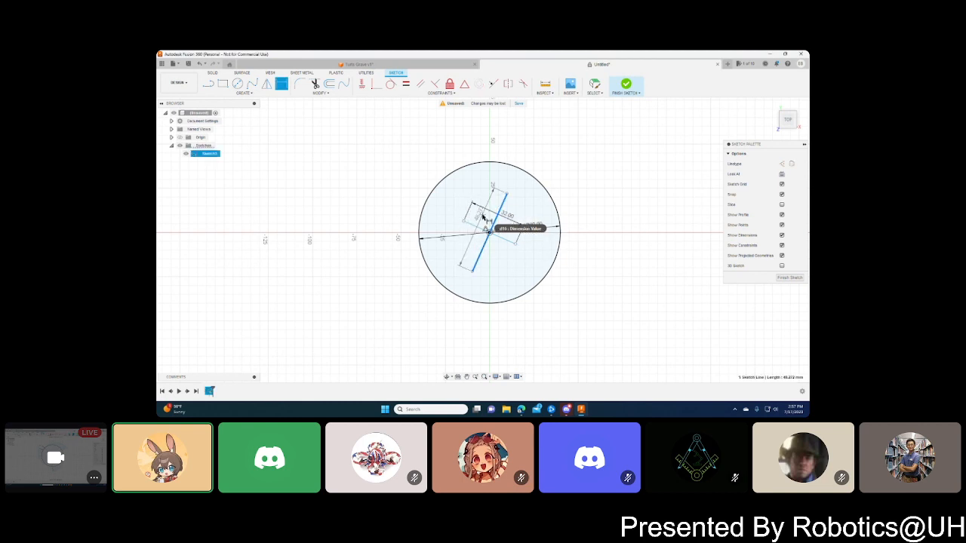
left_click(483, 216)
type("16")
key("Return")
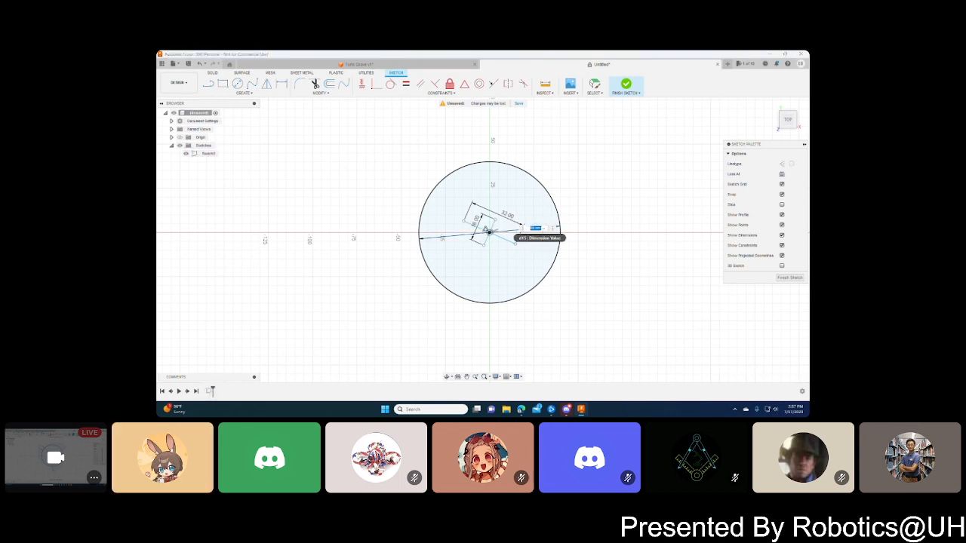
- Try a 40 mm diameter for the circle and settle on 50 mm
key("Return")
scroll(519, 226, "up", 5)
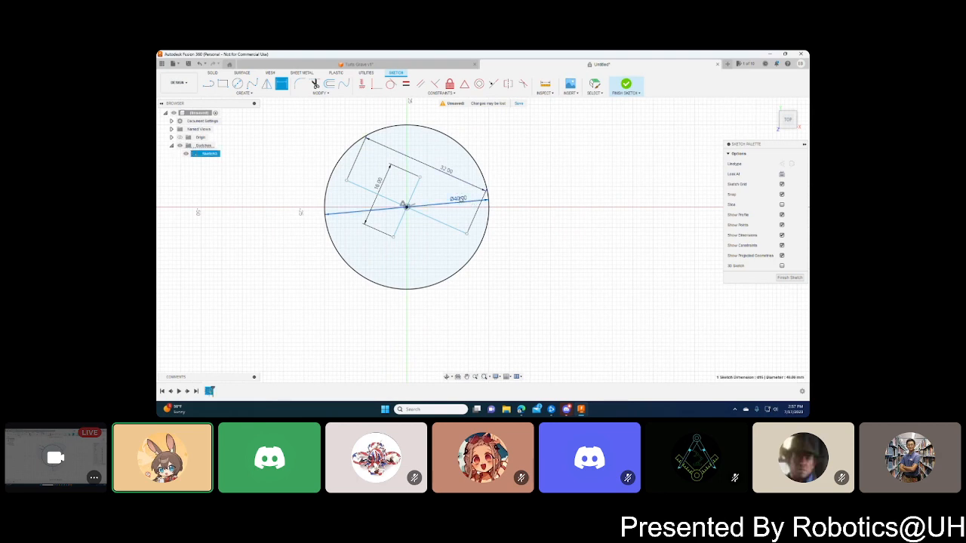
double_click(458, 198)
type("50")
key("Return")
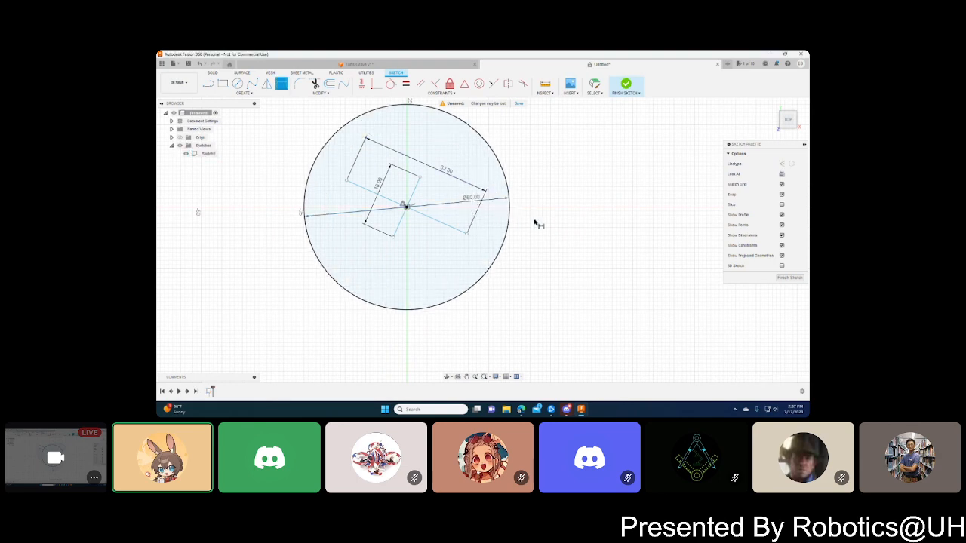
- Reposition the diameter dimension outside the circle and the two line length dimensions to the opposite sides of their lines
left_click_drag(460, 206, 549, 150)
left_click_drag(446, 173, 388, 246)
left_click_drag(380, 187, 426, 214)
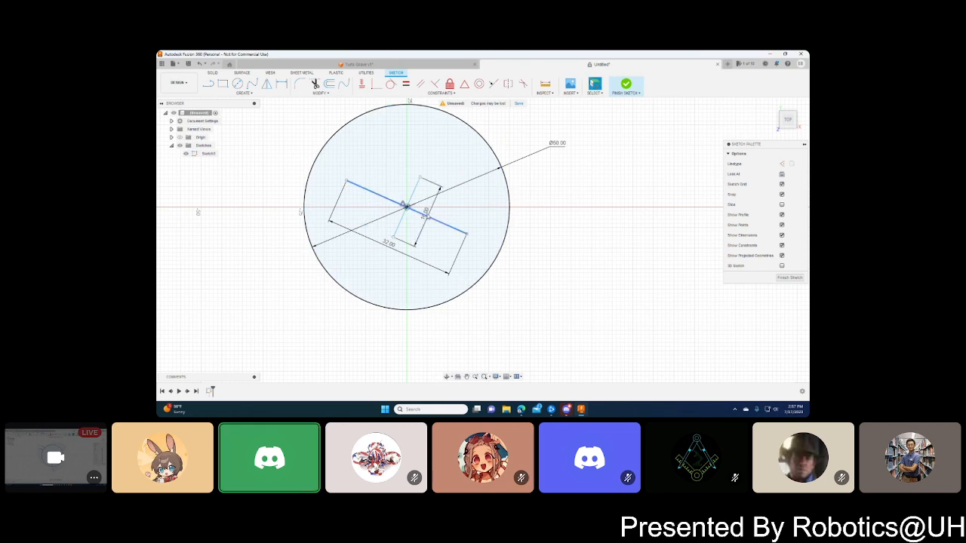
left_click(425, 214)
left_click_drag(426, 213, 428, 208)
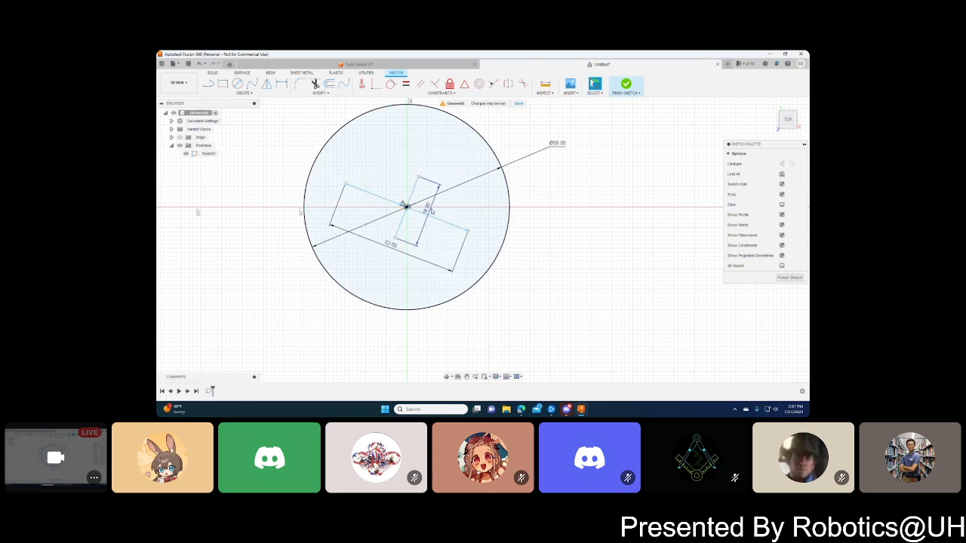
- Try constraining the longer crossed line to horizontal, and undo the constraint
middle_click_drag(539, 243, 585, 276)
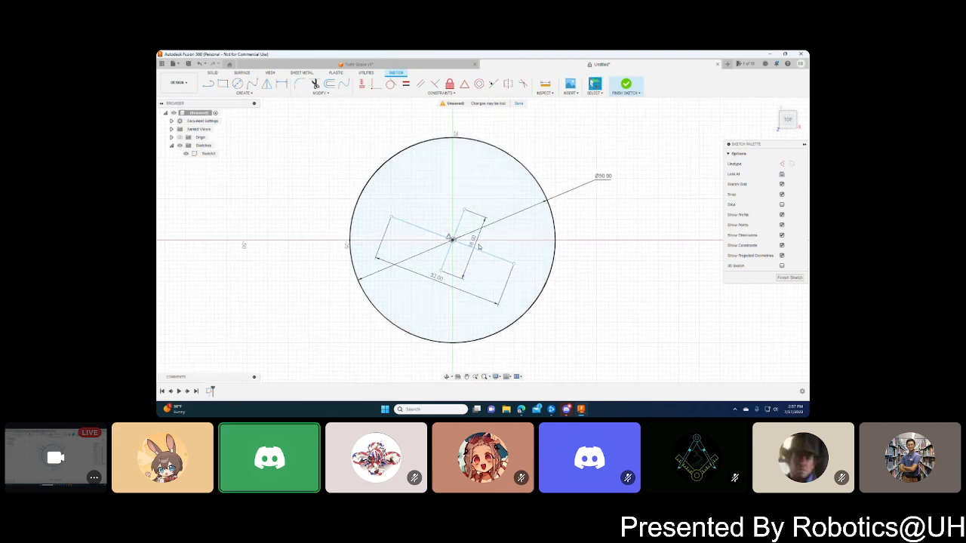
left_click(362, 83)
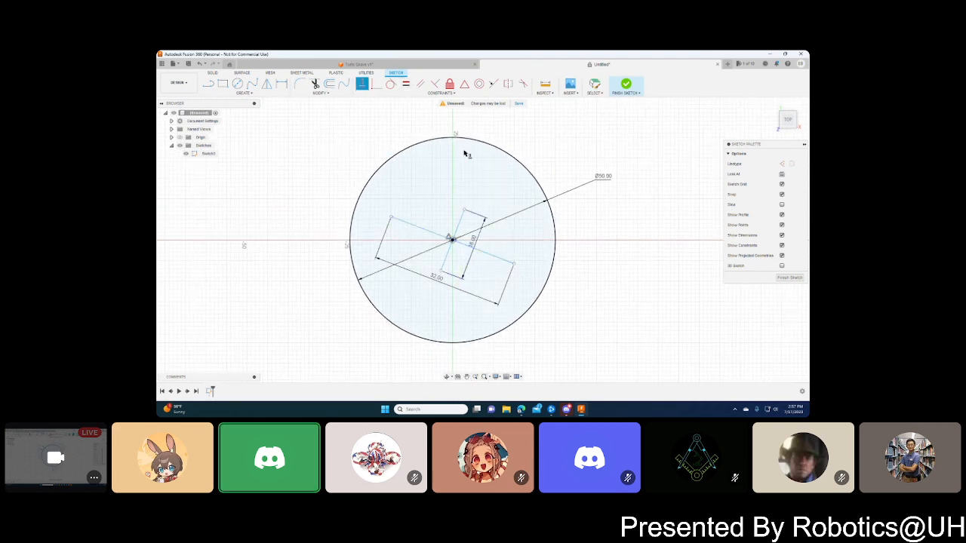
left_click(501, 261)
key("Escape")
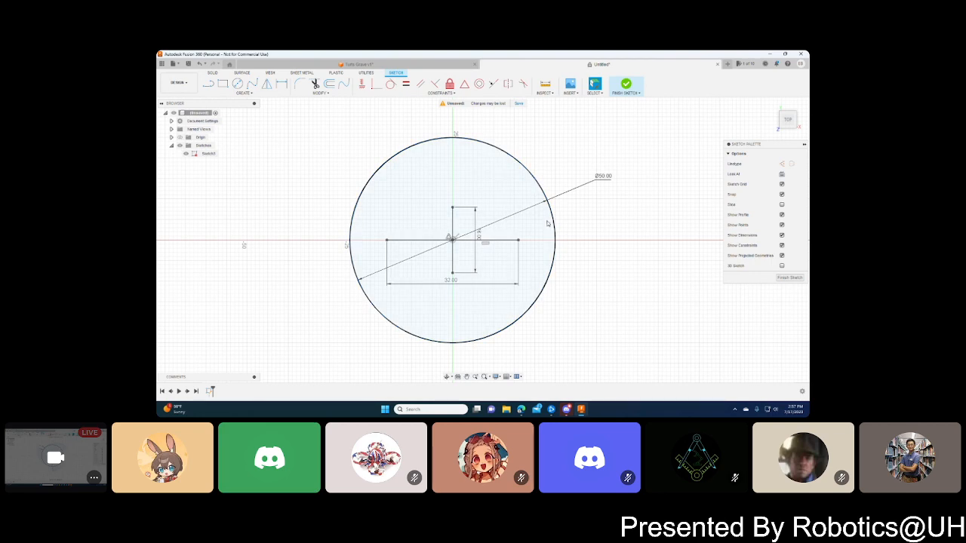
key("ctrl+z")
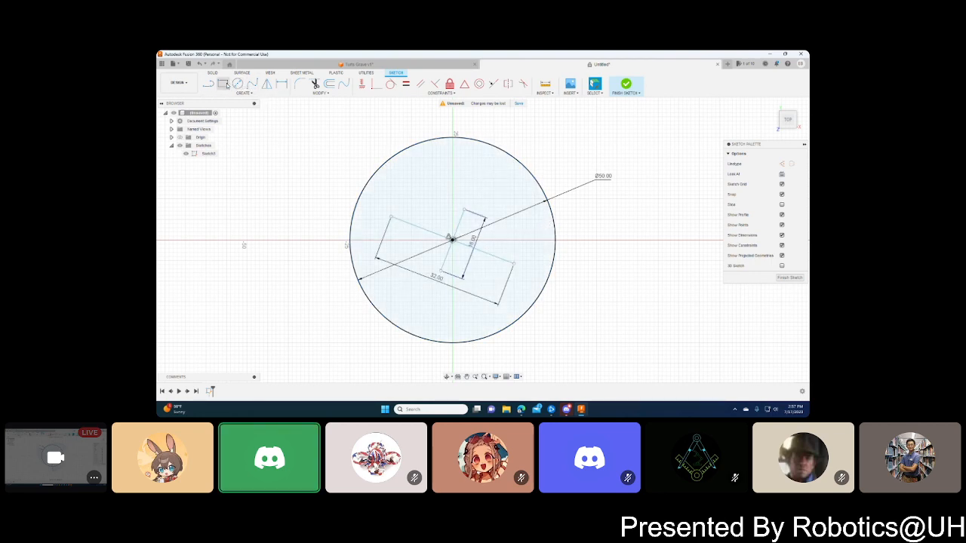
- Draw a short horizontal line about 10 mm long, centred on the origin
left_click(507, 257)
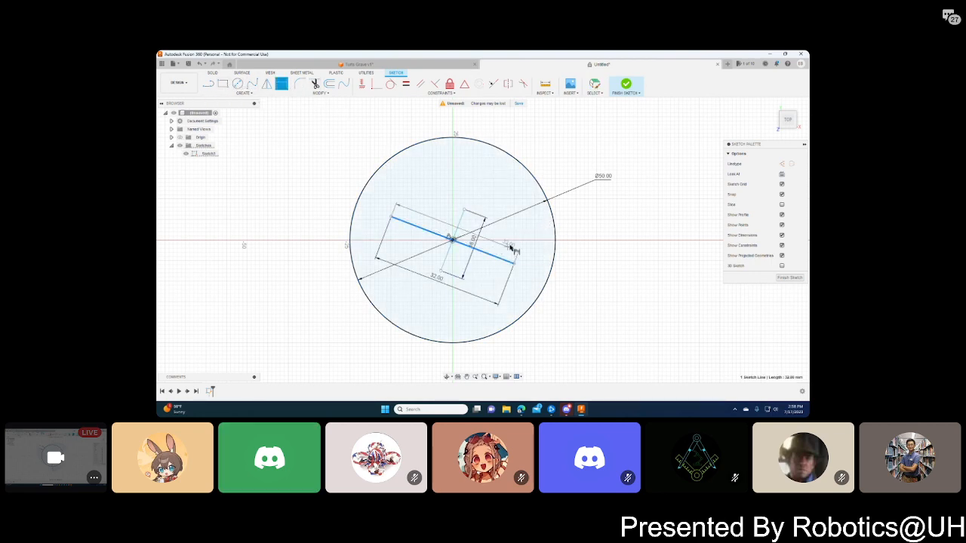
left_click(453, 240)
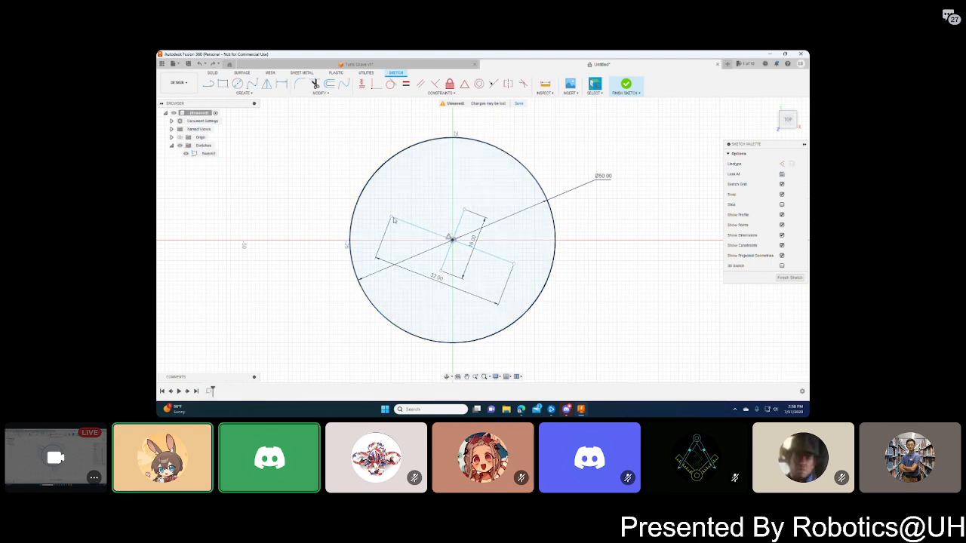
key("l")
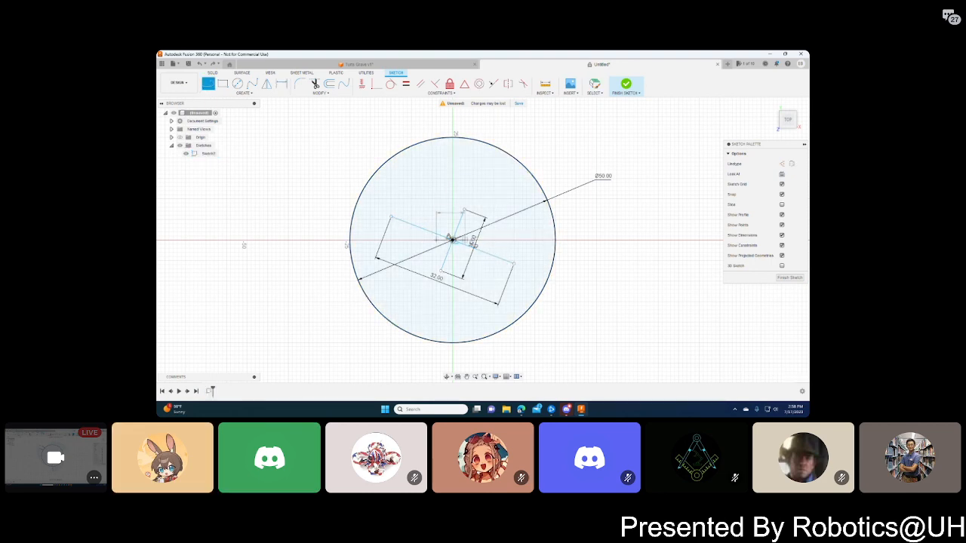
left_click(452, 239)
key("Escape")
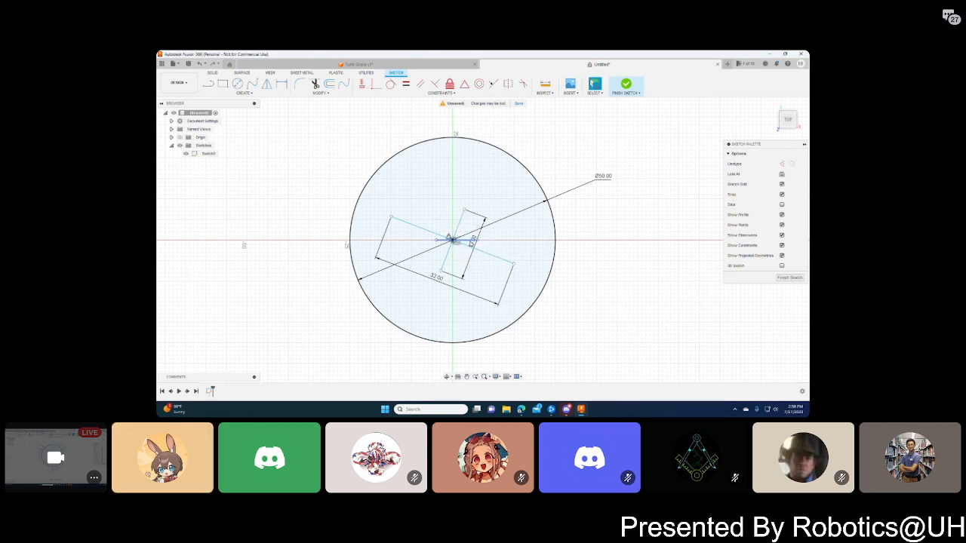
- Make the short horizontal line a construction line and try applying a Horizontal/Vertical constraint to it
left_click(508, 243)
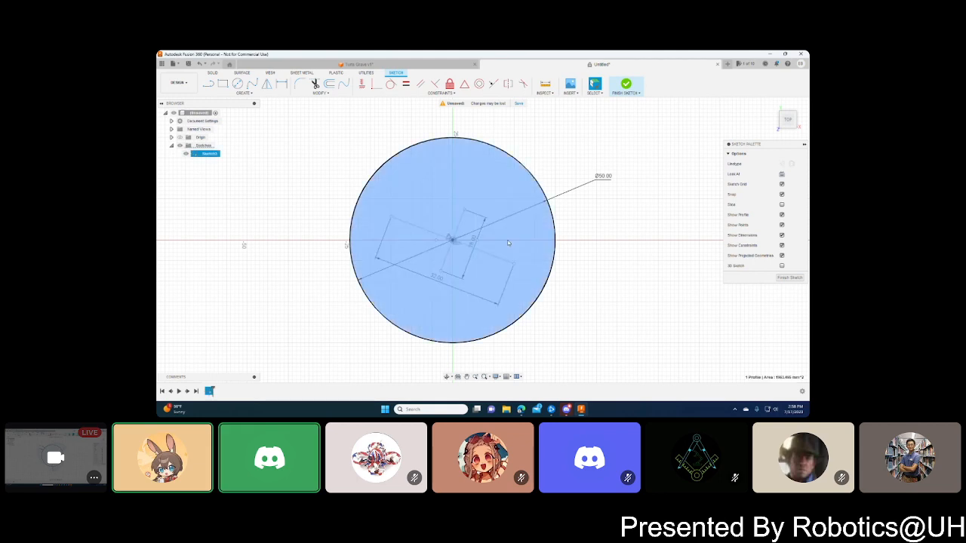
left_click(620, 217)
left_click(444, 240)
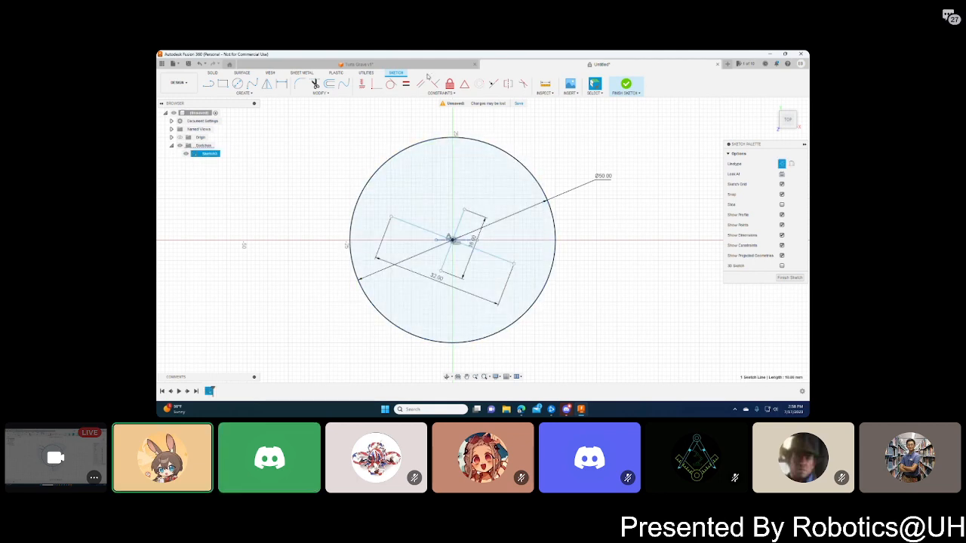
left_click(361, 84)
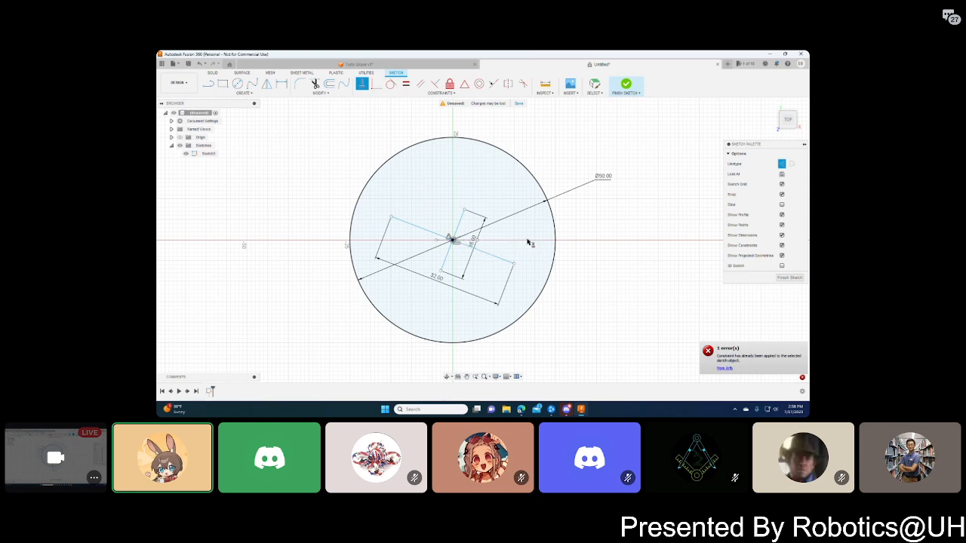
key("Escape")
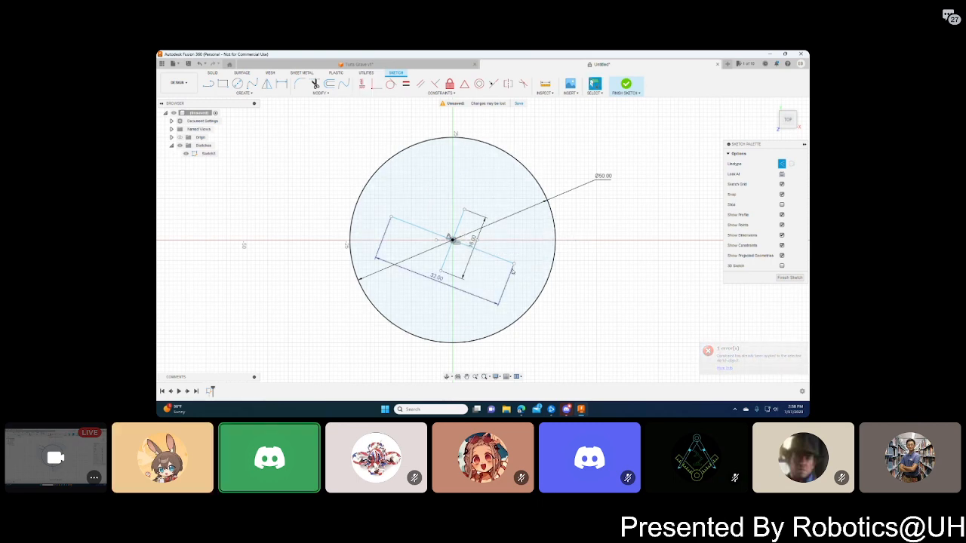
- Dimension the angle between the longer crossed line and the short horizontal construction line as 35°
left_click(498, 260)
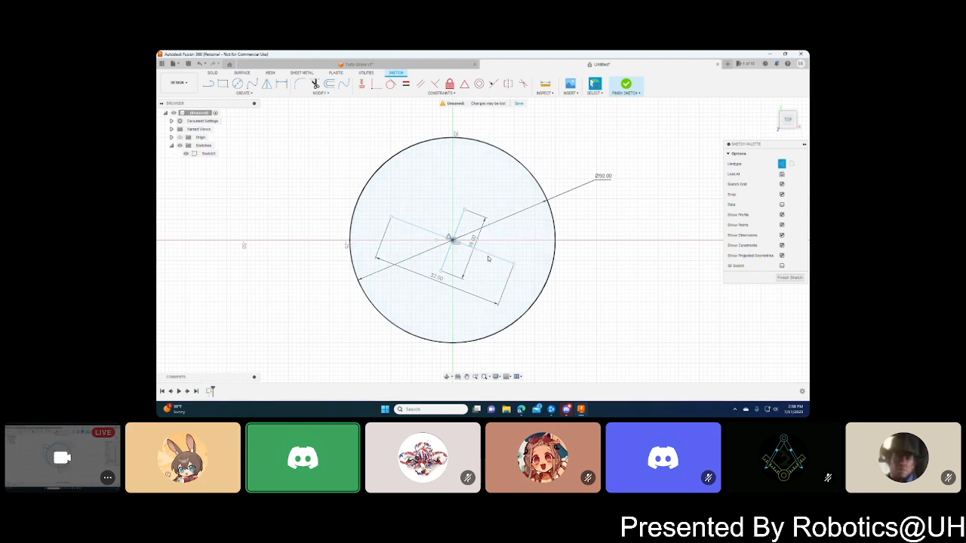
scroll(486, 261, "up", 5)
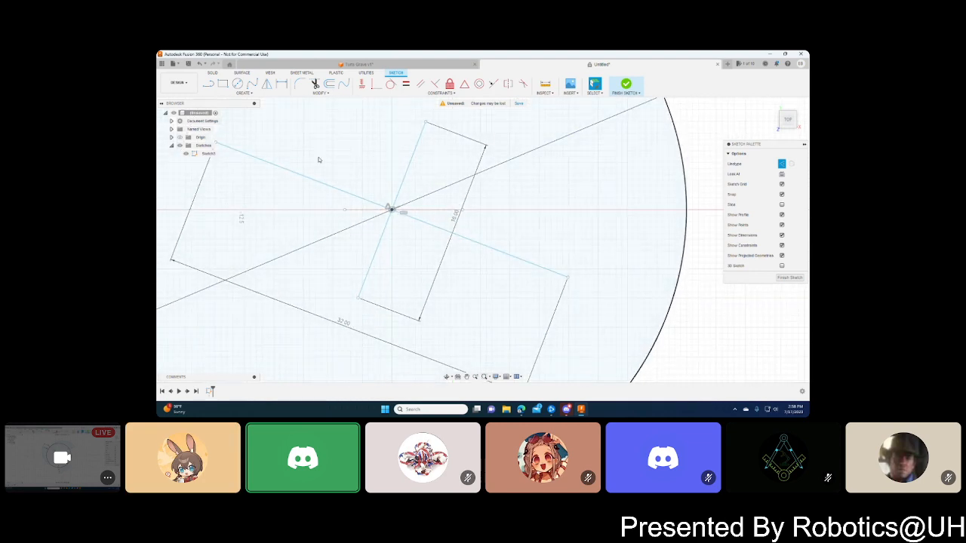
left_click(281, 85)
left_click(441, 230)
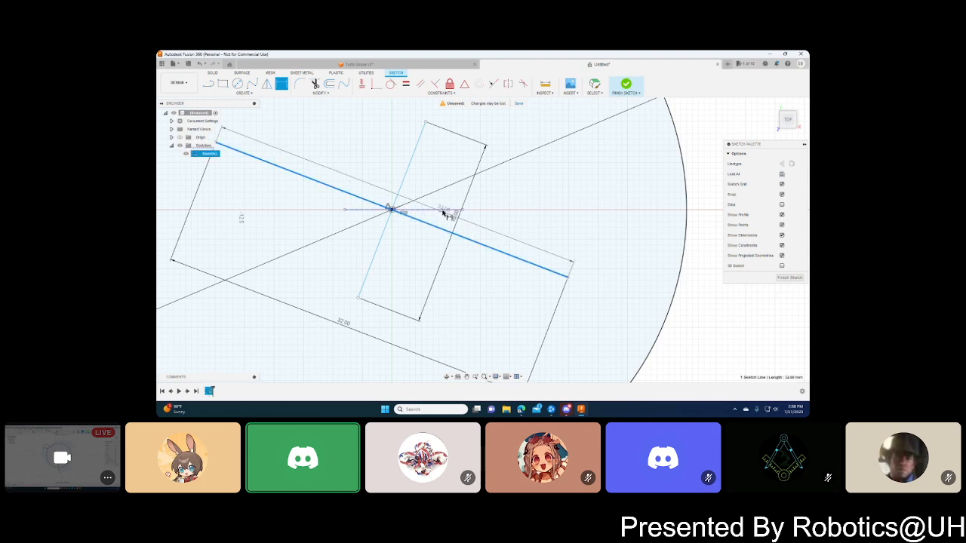
left_click(444, 210)
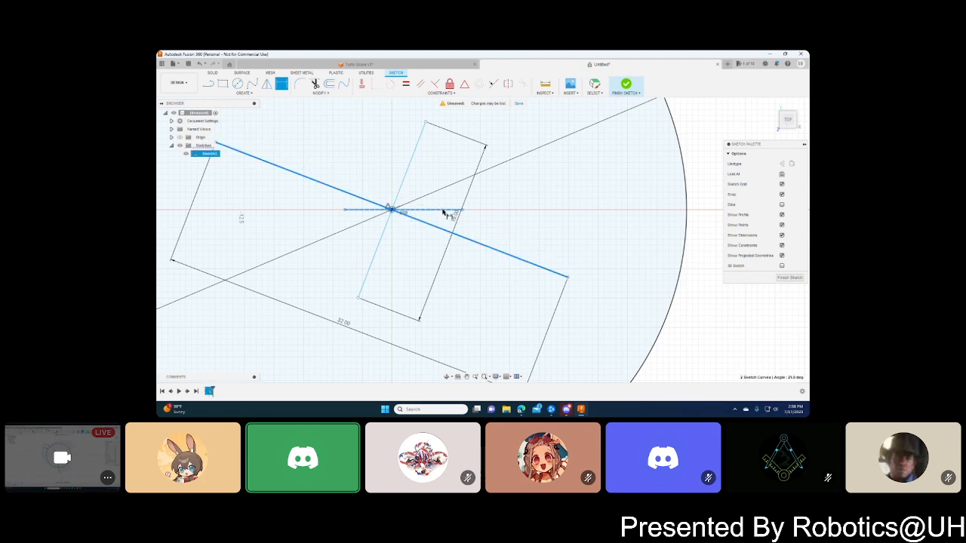
left_click(498, 224)
key("Return")
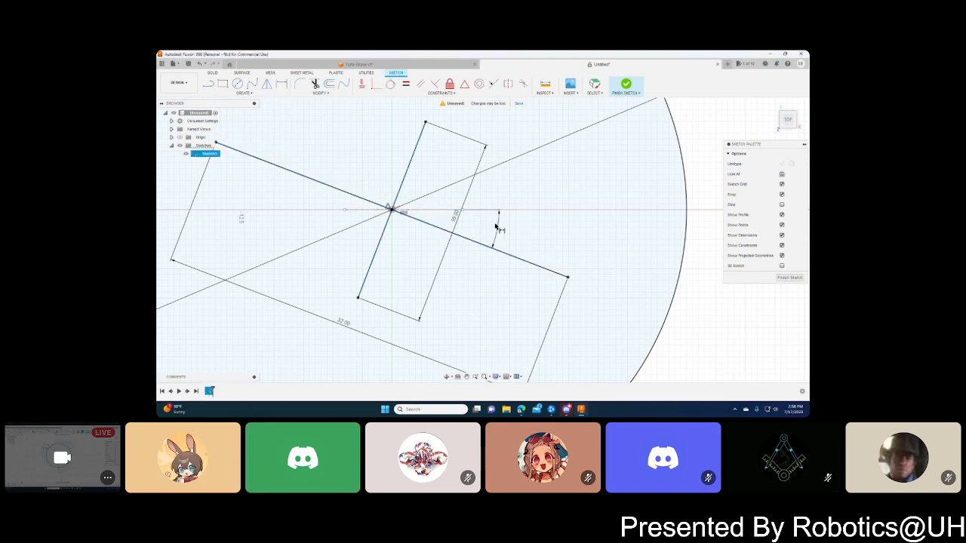
scroll(487, 245, "down", 5)
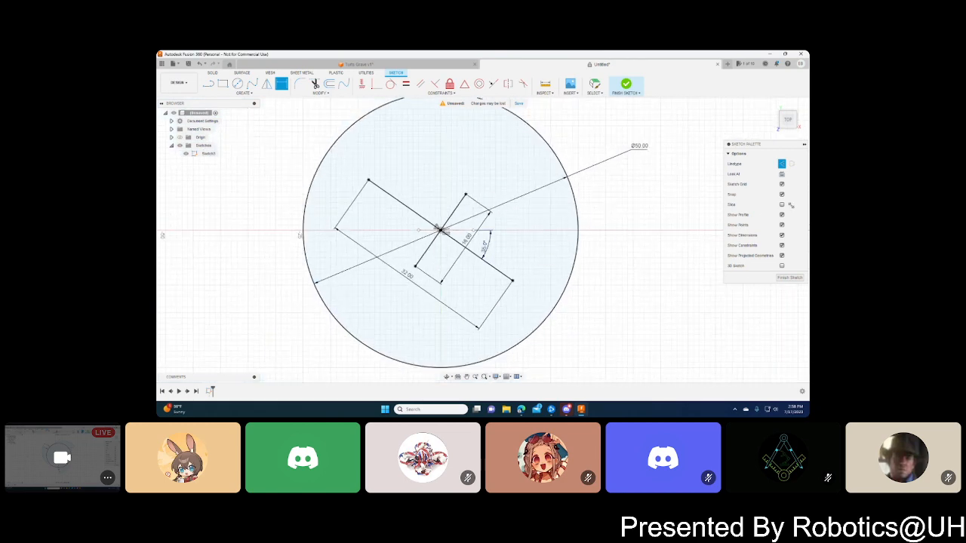
key("Escape")
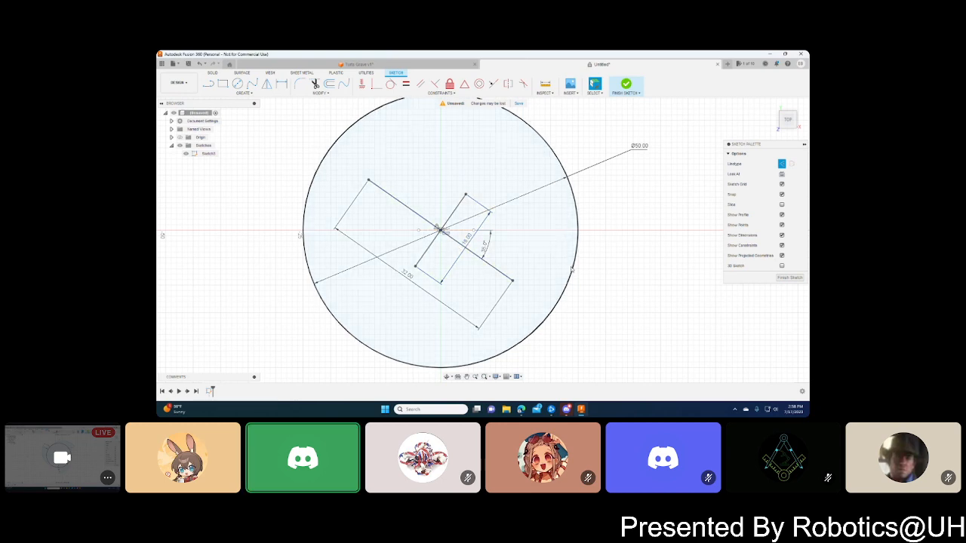
- Finish the sketch and return to editing it
scroll(608, 275, "down", 2)
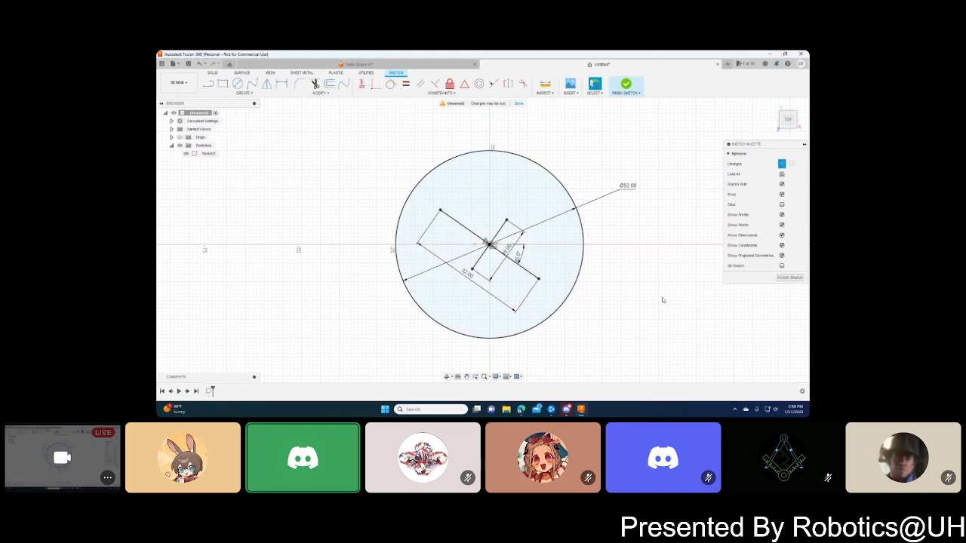
left_click(625, 84)
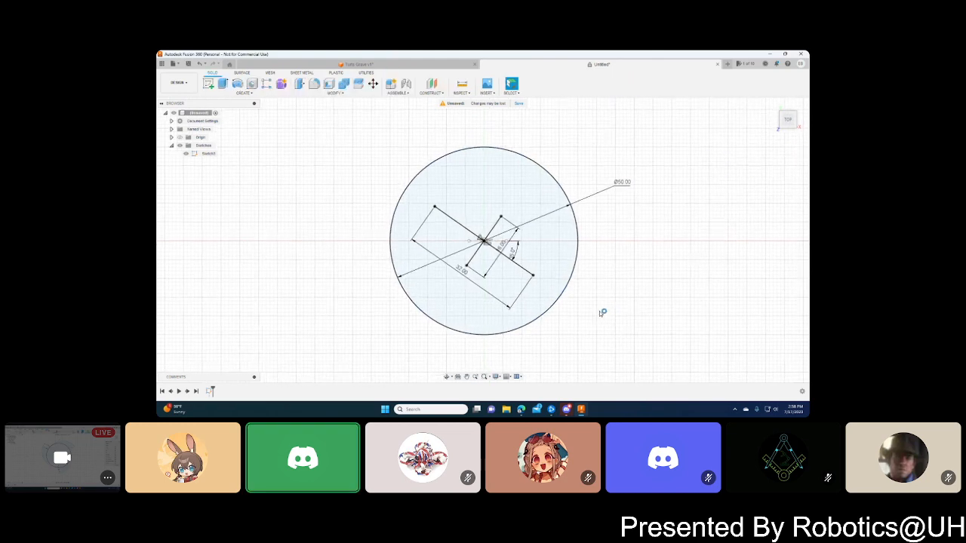
key("ctrl+z")
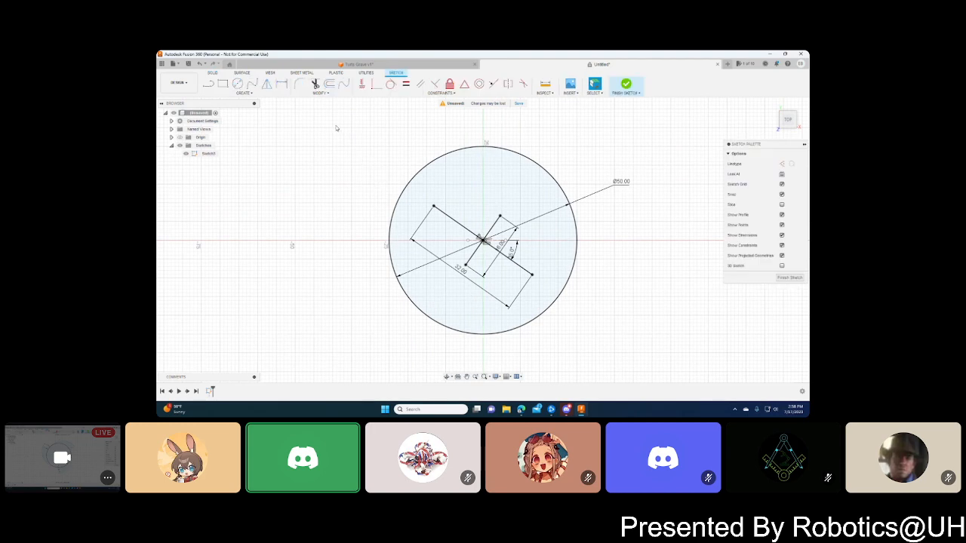
left_click(418, 178)
left_click(557, 172)
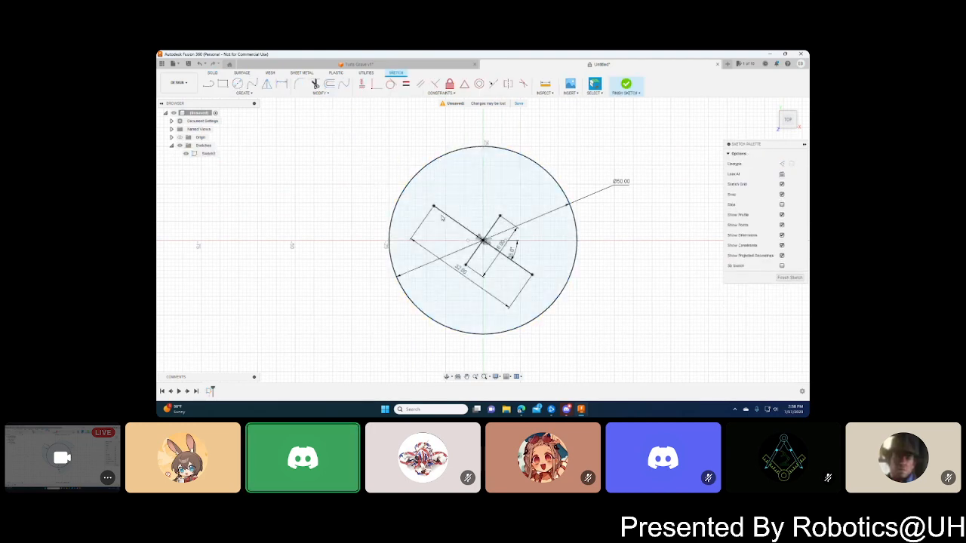
left_click(308, 94)
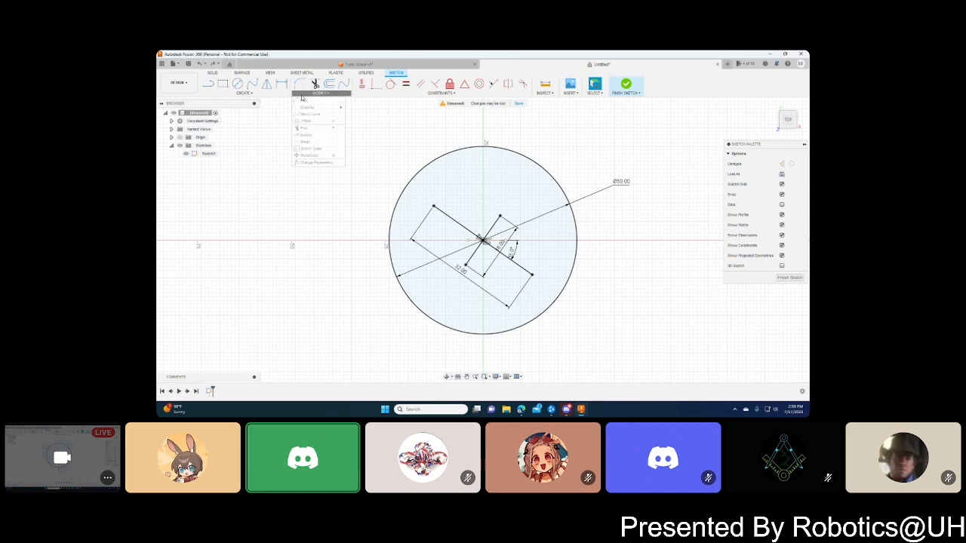
left_click(317, 156)
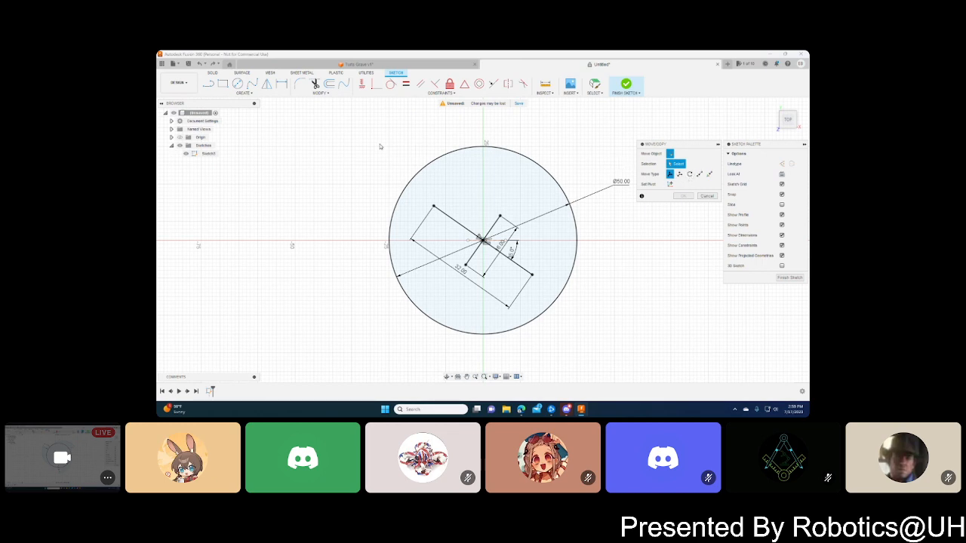
left_click(455, 173)
left_click(494, 193)
left_click(599, 94)
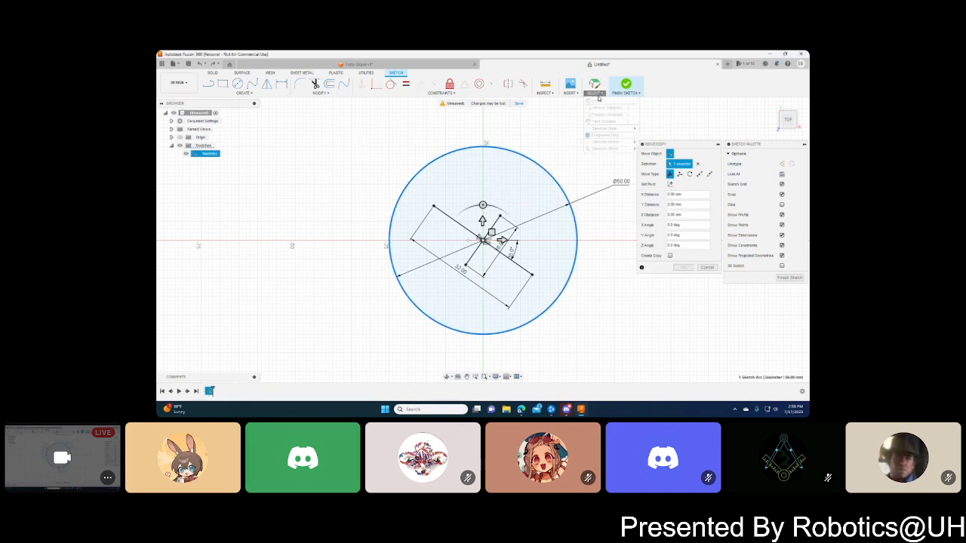
left_click(598, 100)
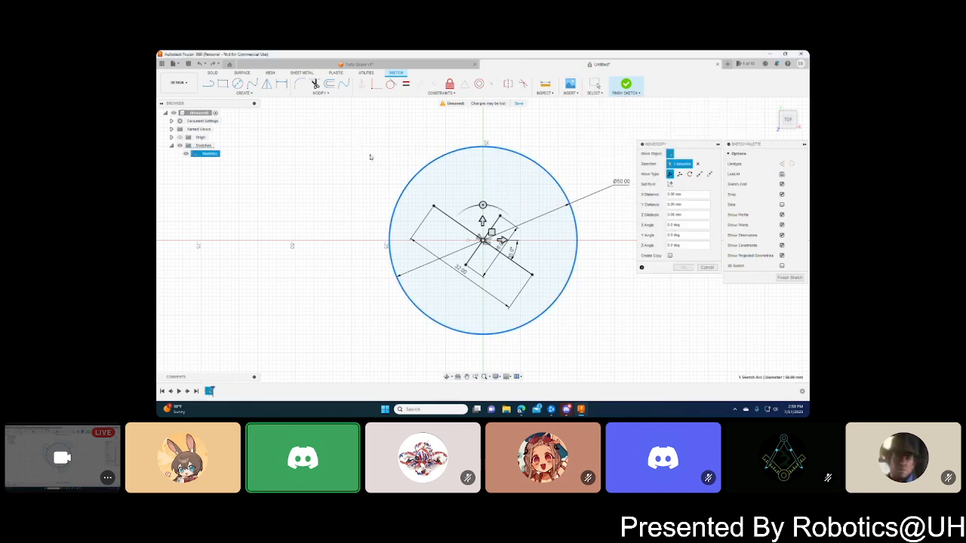
mouse_move(376, 140)
left_mouse_down()
mouse_move(555, 274)
mouse_move(620, 362)
mouse_move(612, 355)
left_mouse_up()
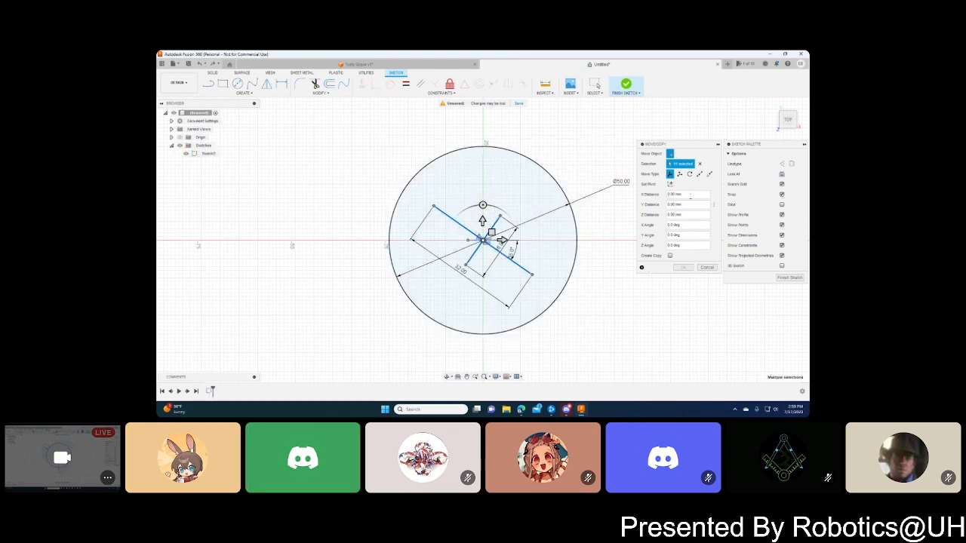
key("Escape")
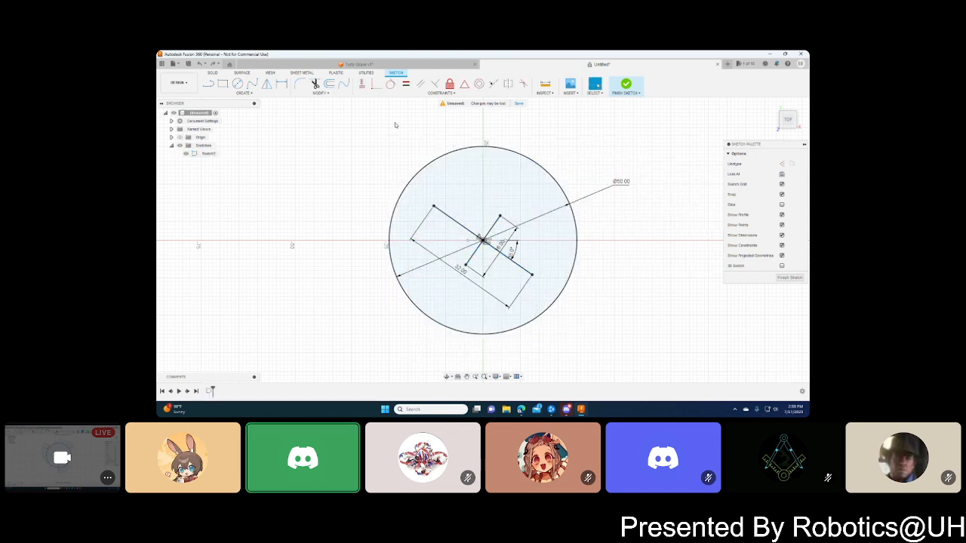
- Copy the entire sketch geometry with Move/Copy, placing the duplicate 55 mm along X from the original
mouse_move(360, 128)
left_mouse_down()
mouse_move(501, 218)
mouse_move(634, 361)
left_mouse_up()
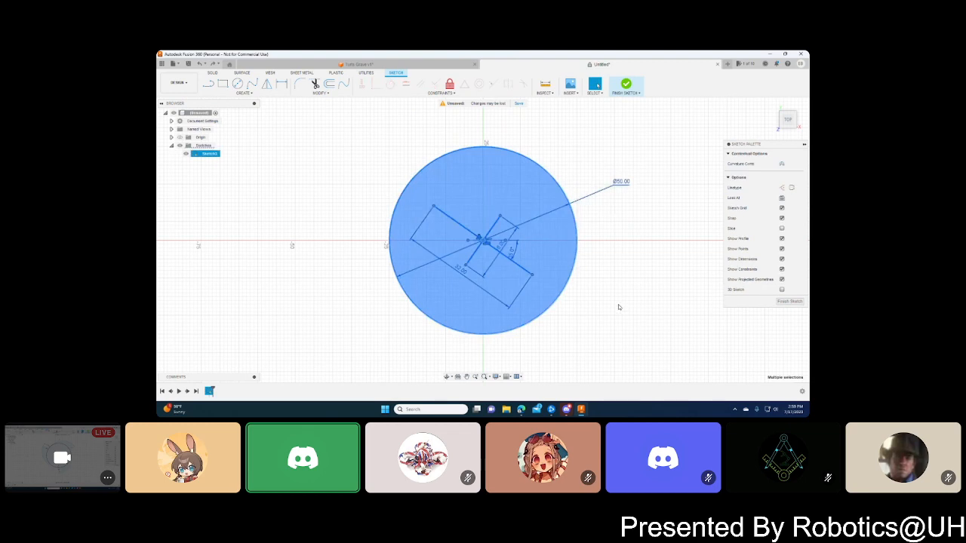
left_click(629, 231)
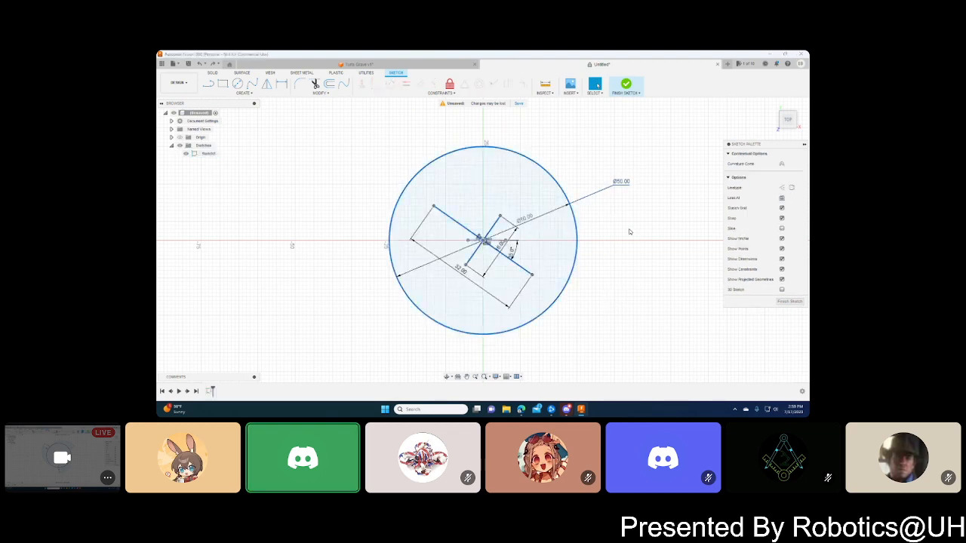
key("ctrl+a")
key("m")
left_click_drag(506, 240, 697, 245)
middle_click_drag(596, 341, 423, 349)
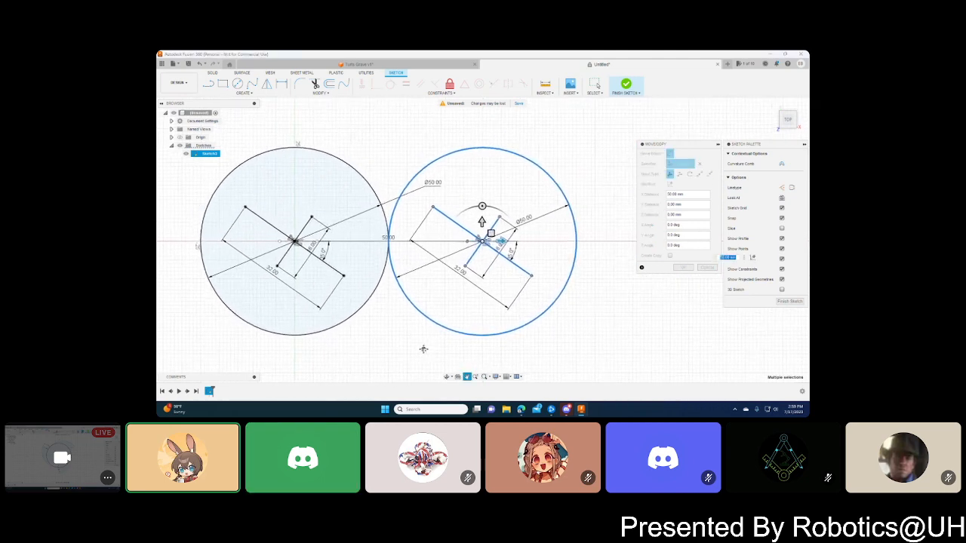
left_click_drag(502, 240, 520, 240)
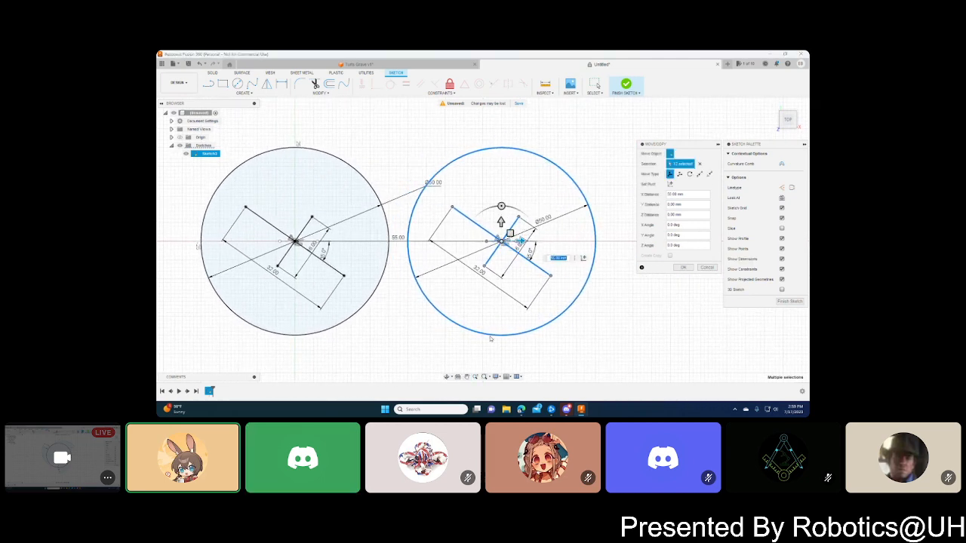
- Switch to Discord to check the Meetings chat of the workshop call
left_click(566, 409)
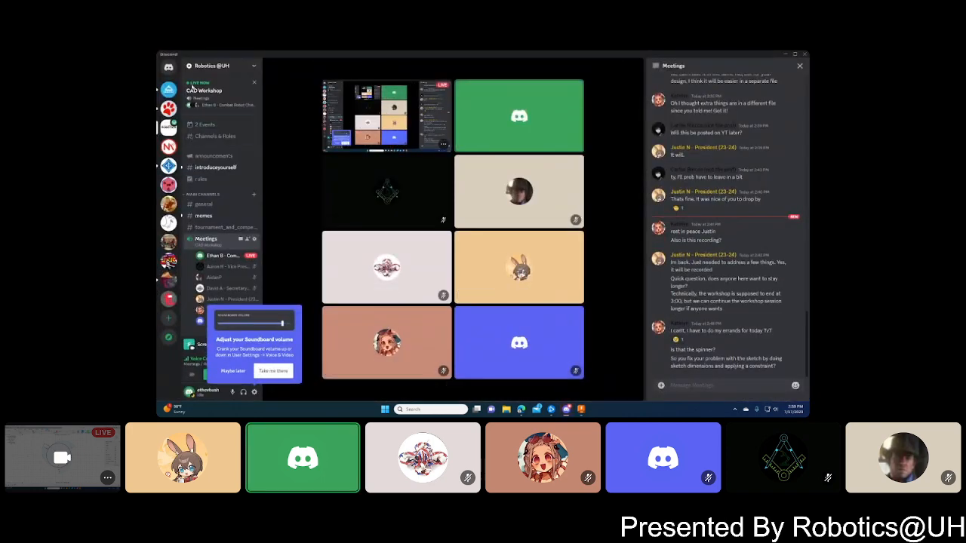
mouse_move(567, 409)
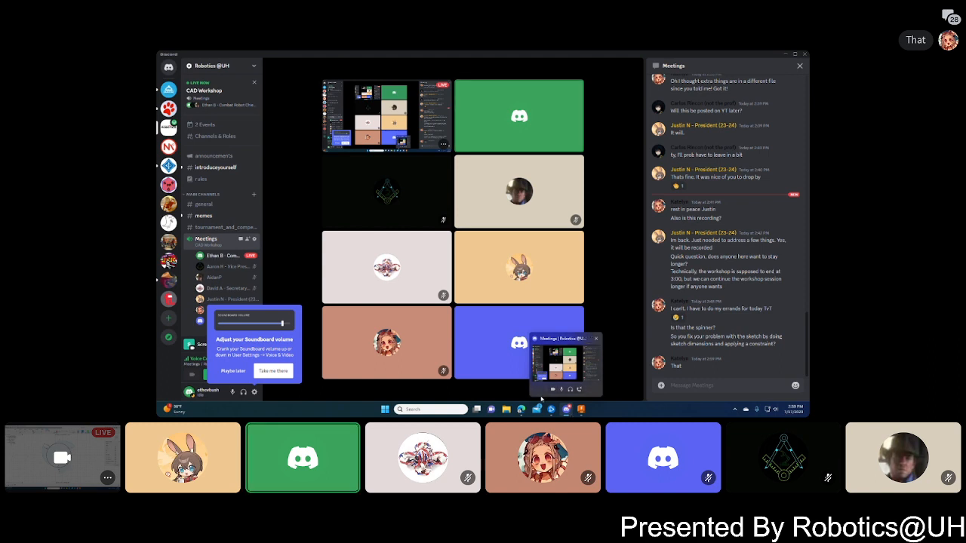
- Return to Fusion 360 briefly, and switch back to Discord to check the new messages in the Meetings chat
left_click(580, 409)
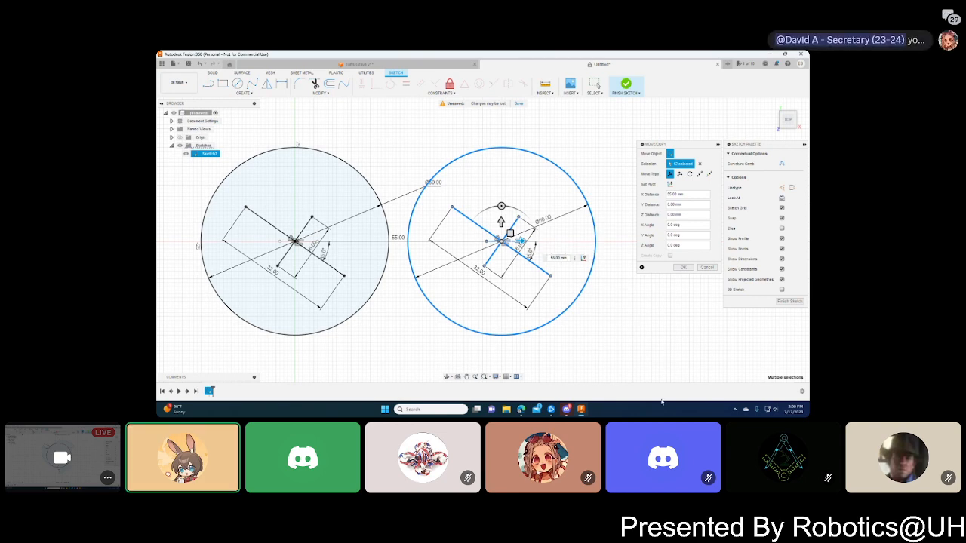
left_click(565, 409)
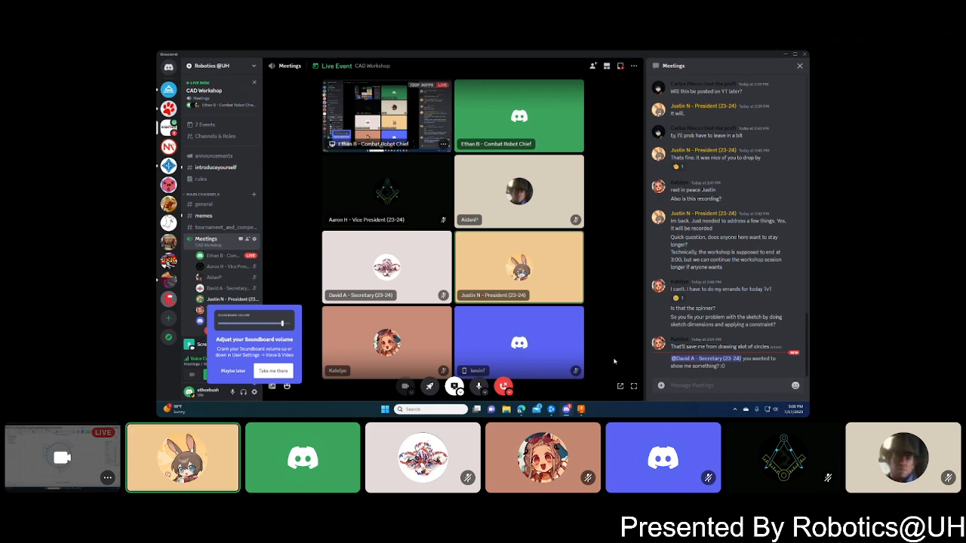
mouse_move(567, 411)
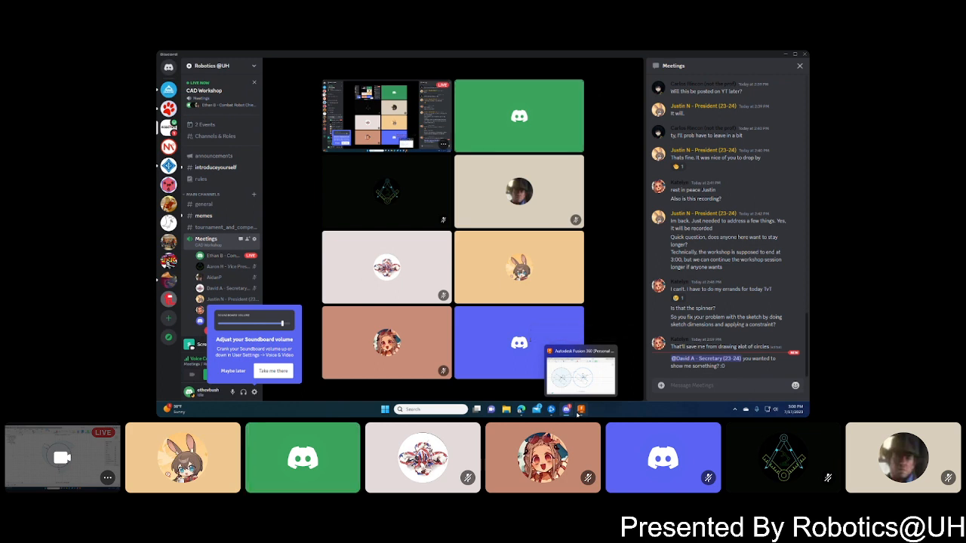
mouse_move(528, 518)
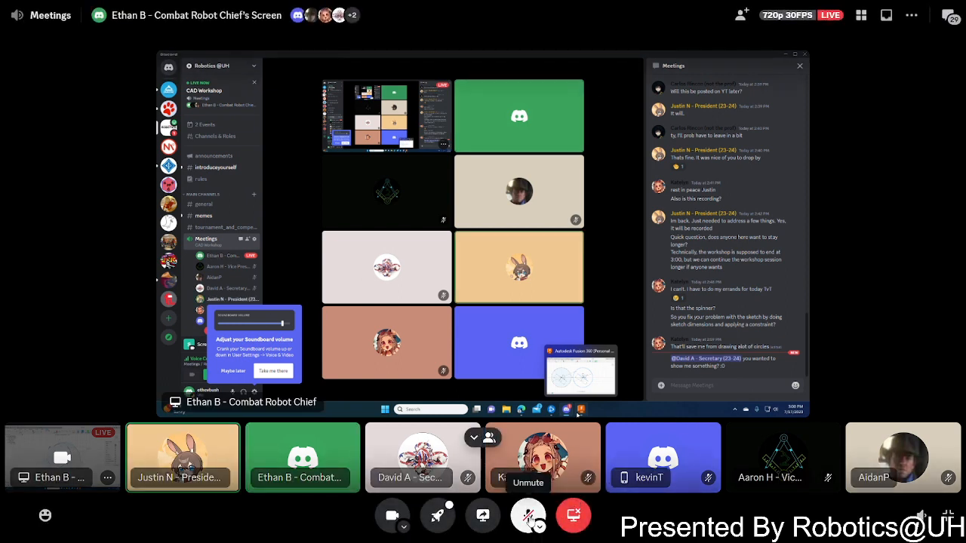
- Unmute the microphone in the voice call and mute it again, twice
left_click(528, 519)
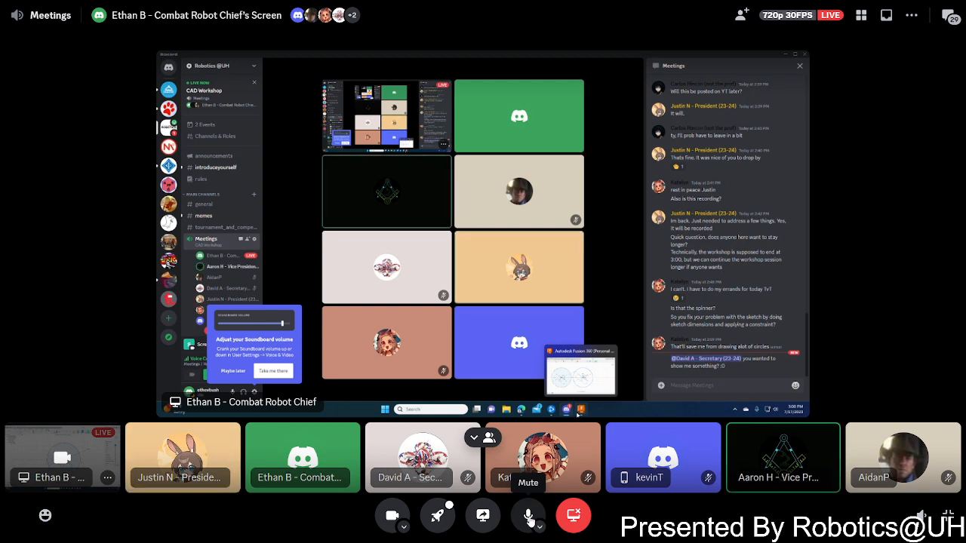
left_click(528, 519)
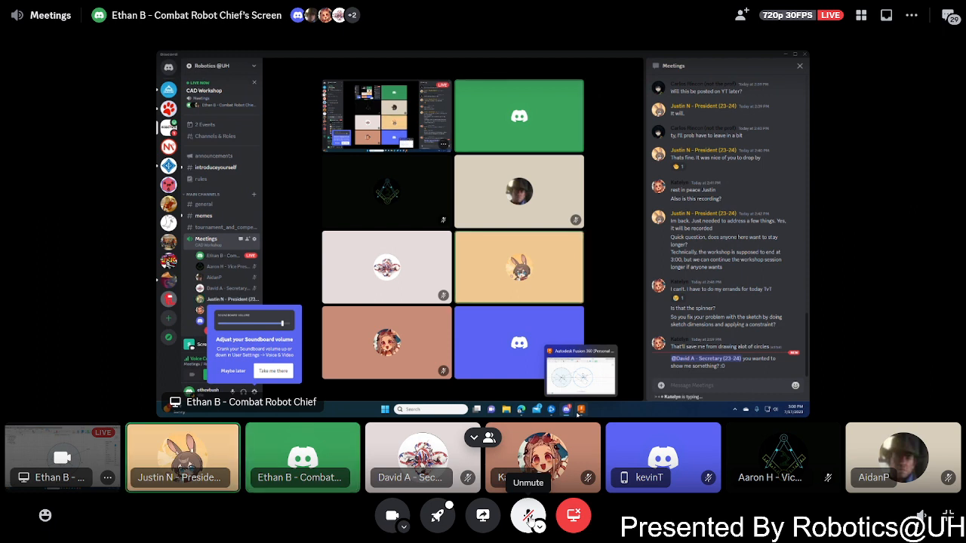
left_click(528, 519)
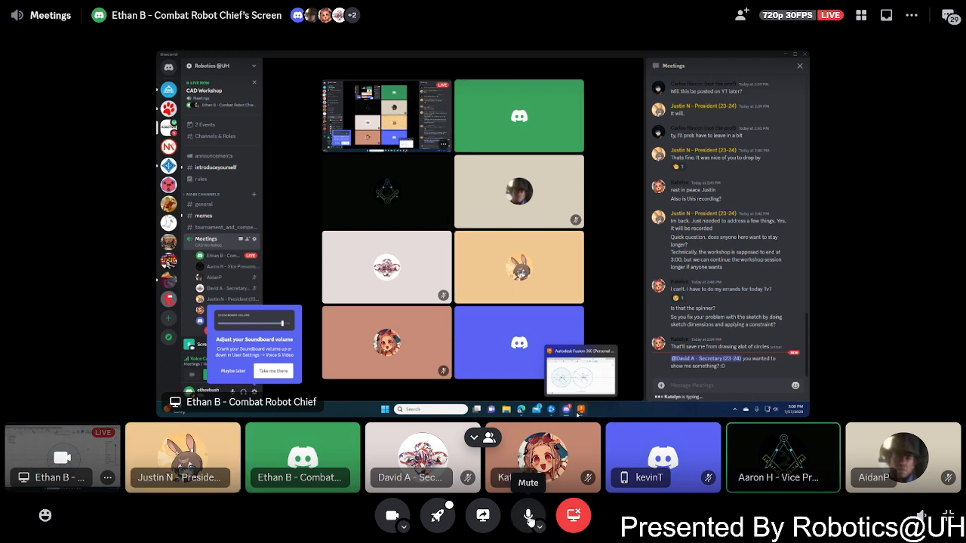
left_click(528, 519)
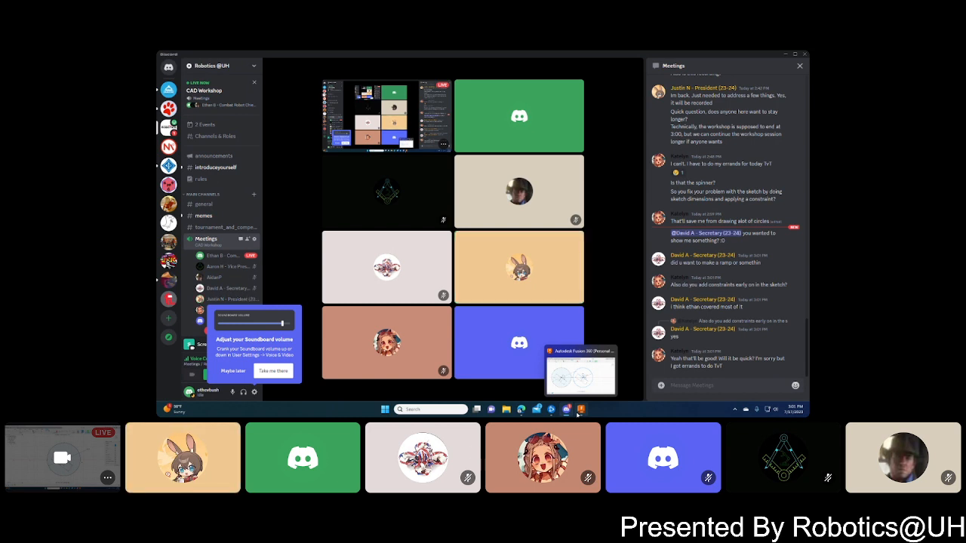
mouse_move(427, 536)
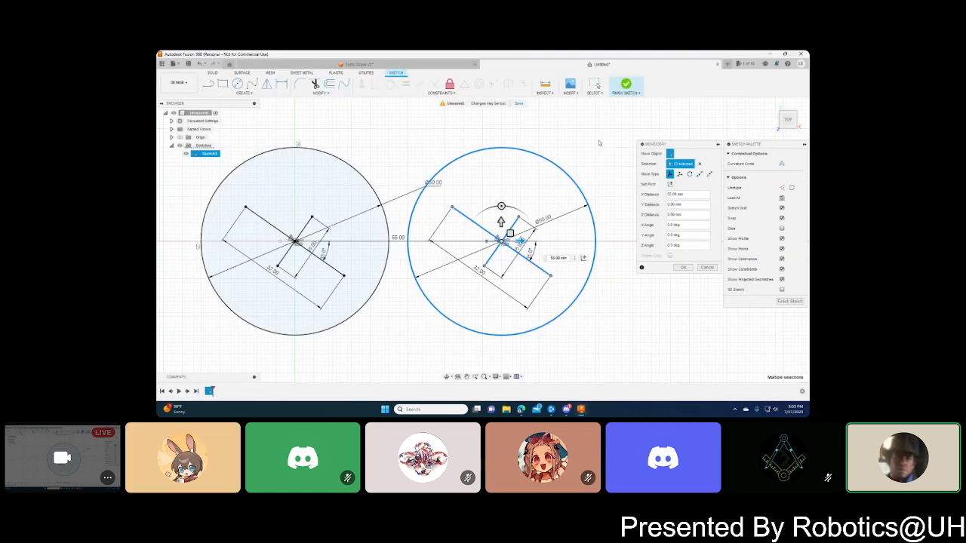
- Confirm the pending Move/Copy in Fusion 360 and undo it, leaving only the original circle and crossed lines
key("Return")
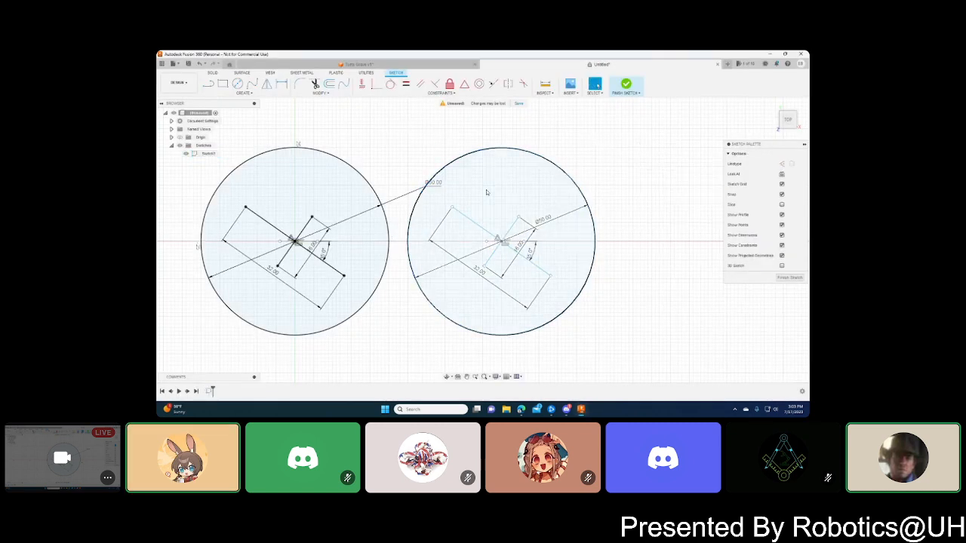
key("ctrl+z")
middle_click_drag(415, 259, 513, 254)
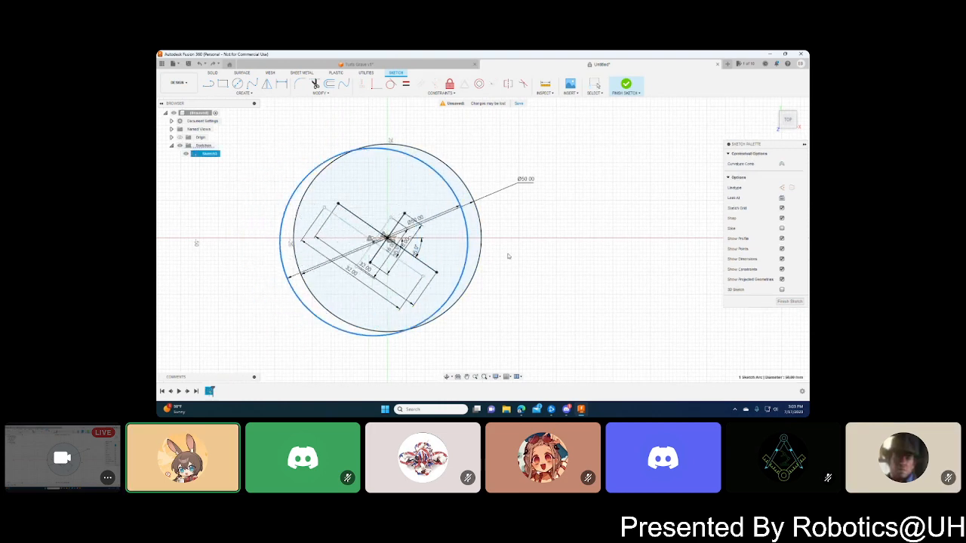
left_click(657, 255)
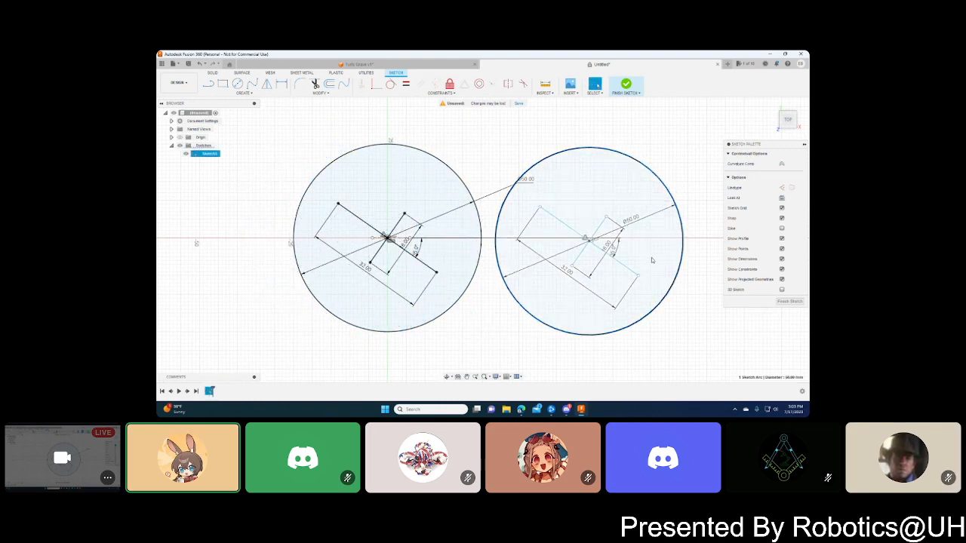
key("ctrl+z")
key("ctrl+z")
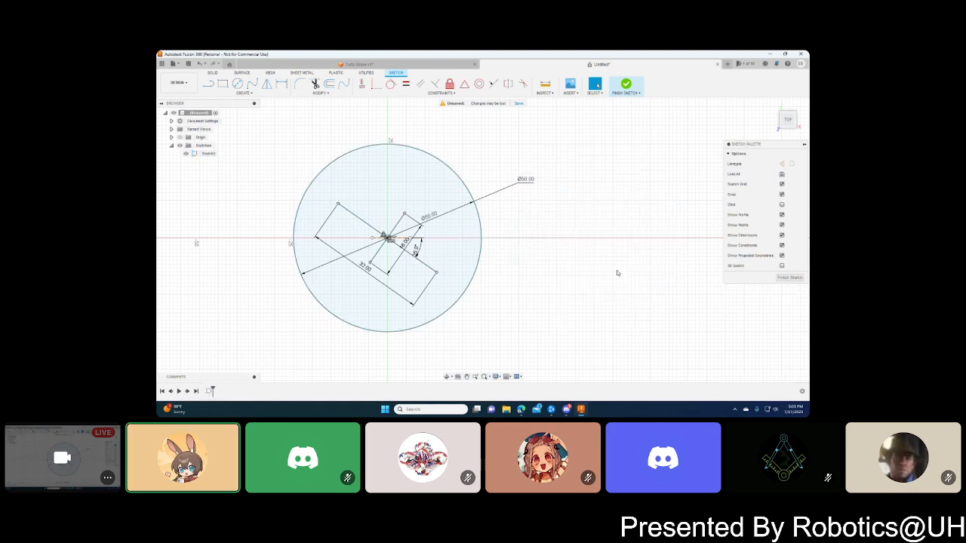
mouse_move(489, 257)
middle_mouse_down()
mouse_move(563, 290)
mouse_move(599, 231)
middle_mouse_up()
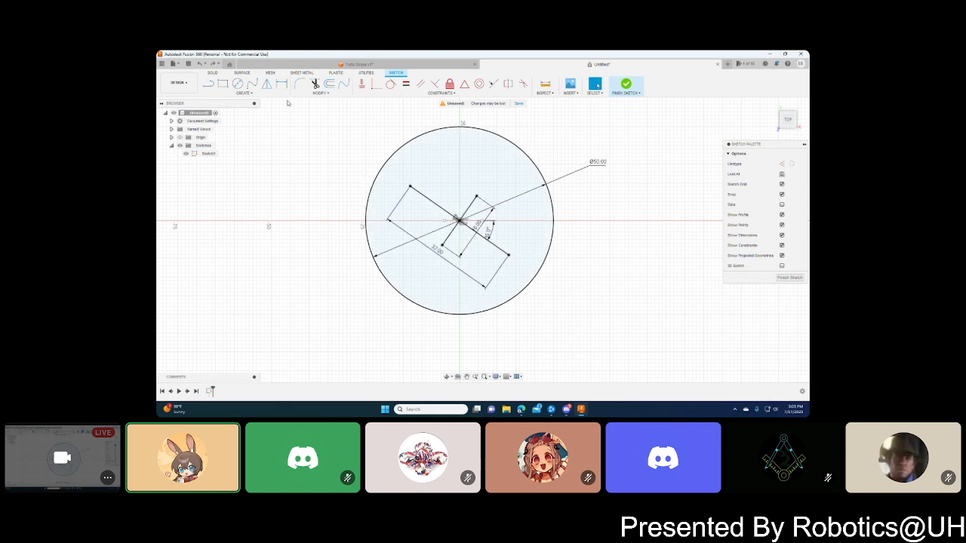
- Draw a small centre-diameter circle at each end of the 32 mm crossed line
left_click(236, 83)
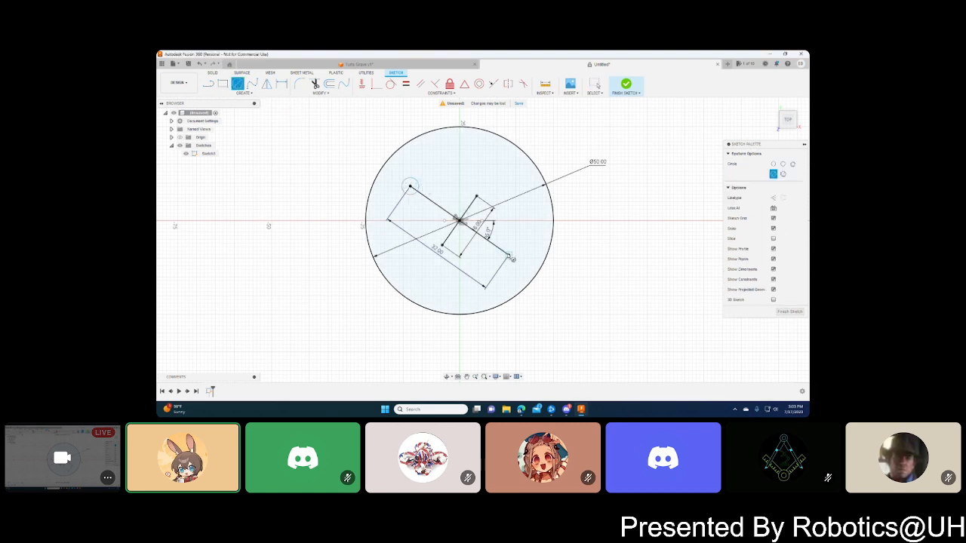
left_click(509, 255)
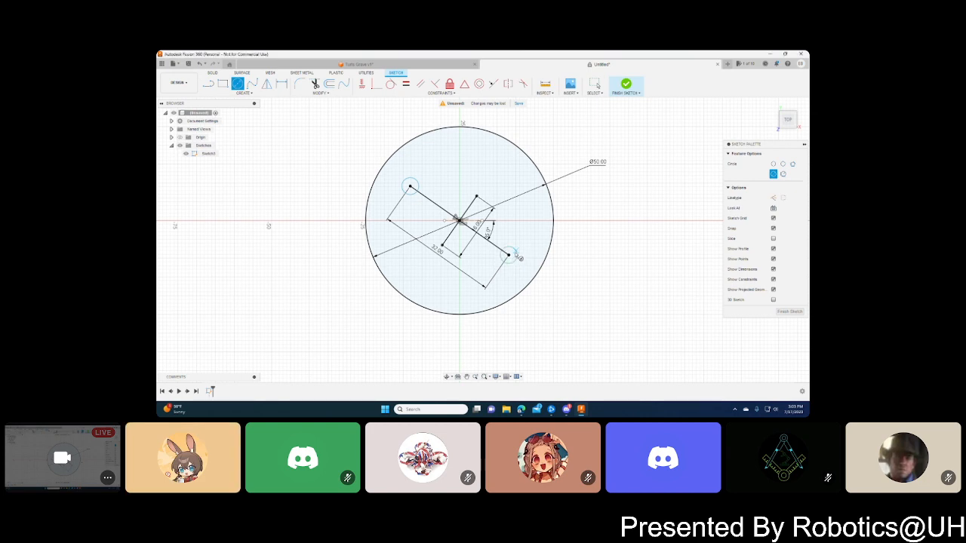
- Switch to the Discord call, unmute the microphone, and mute it again
left_click(566, 409)
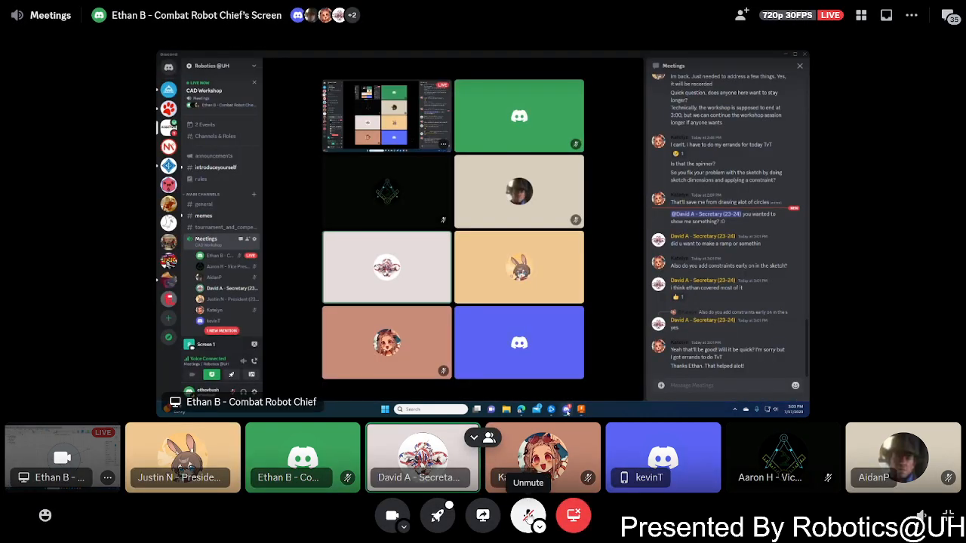
left_click(528, 516)
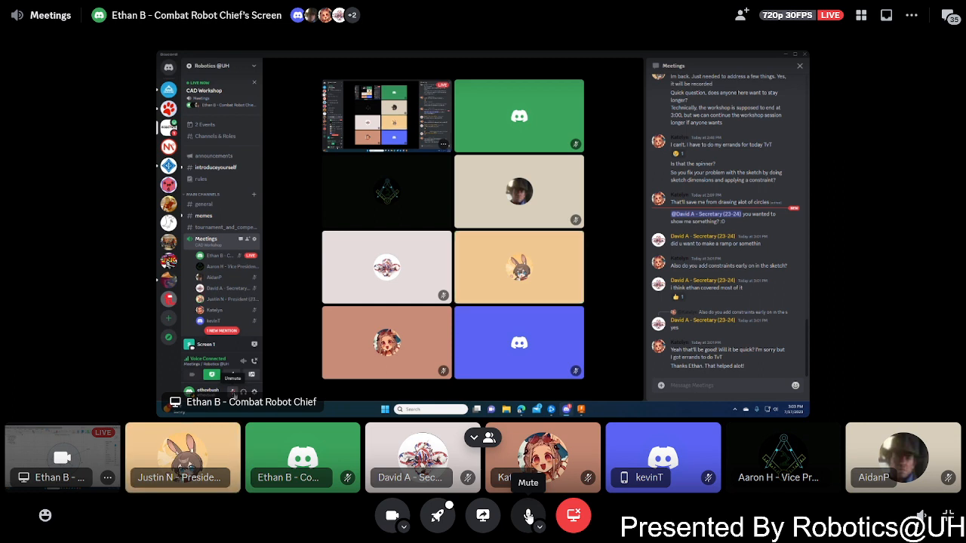
left_click(528, 516)
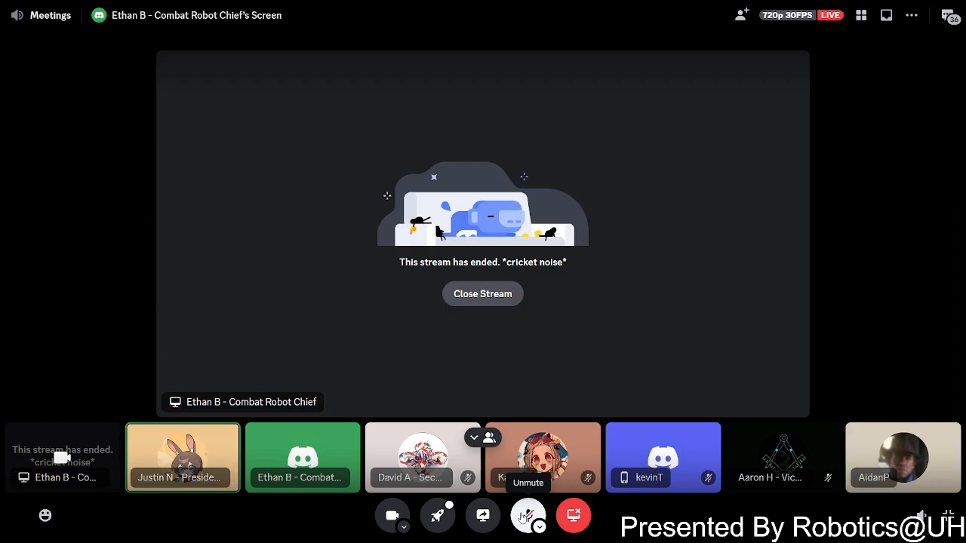
- Close the ended screen stream and read the latest messages in the Meetings chat
left_click(500, 296)
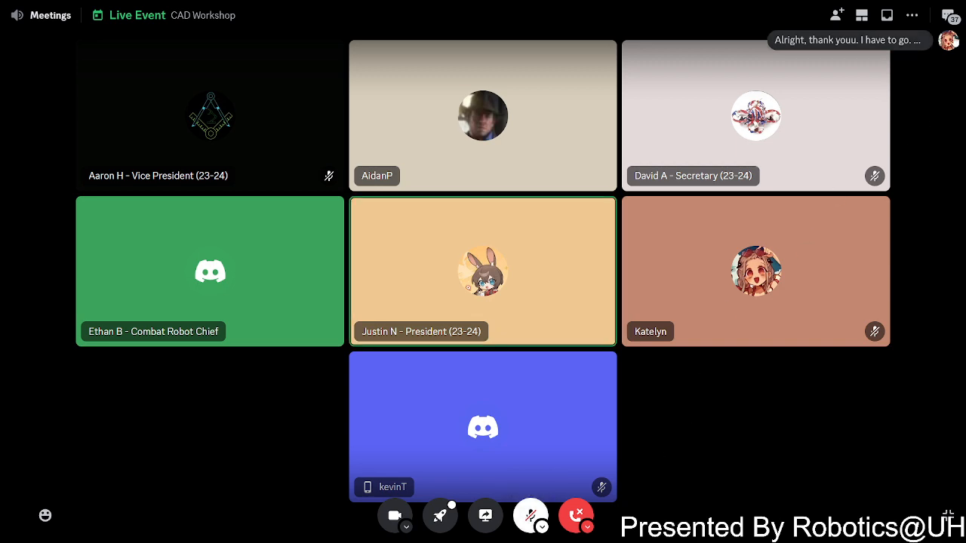
left_click(952, 41)
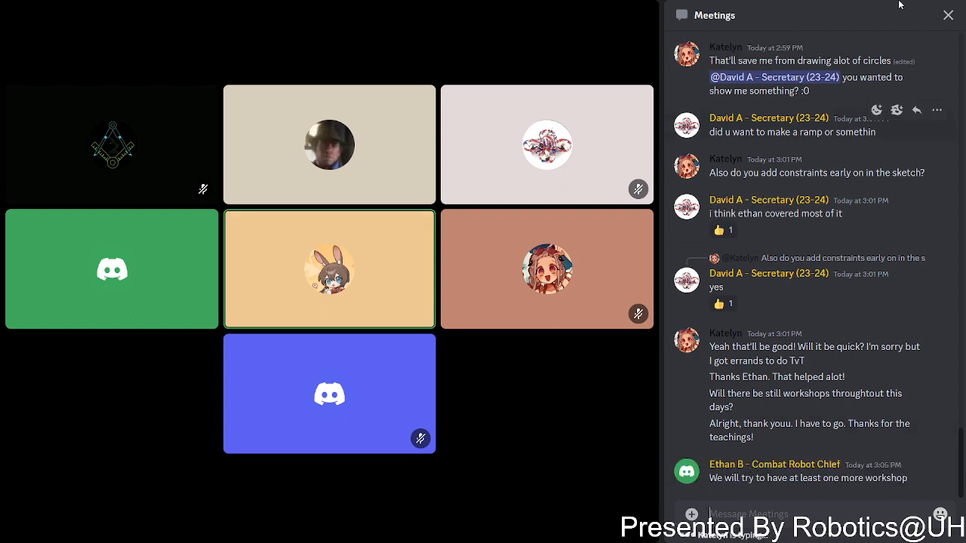
left_click(948, 16)
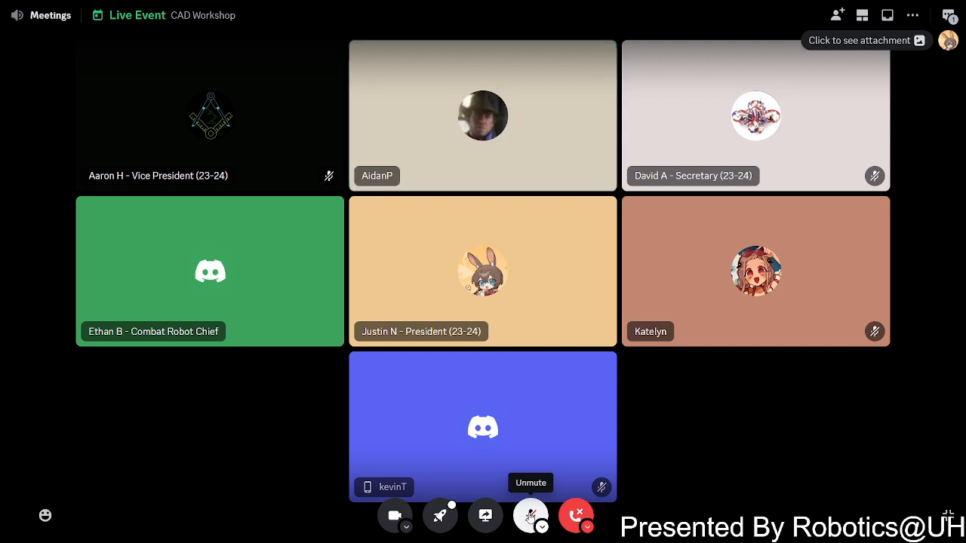
- Unmute the microphone in the workshop call
left_click(531, 517)
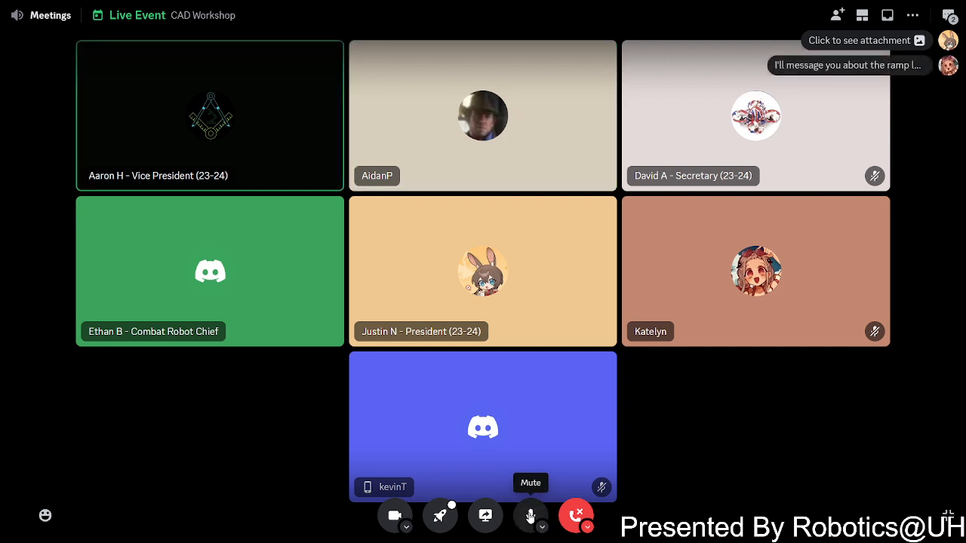